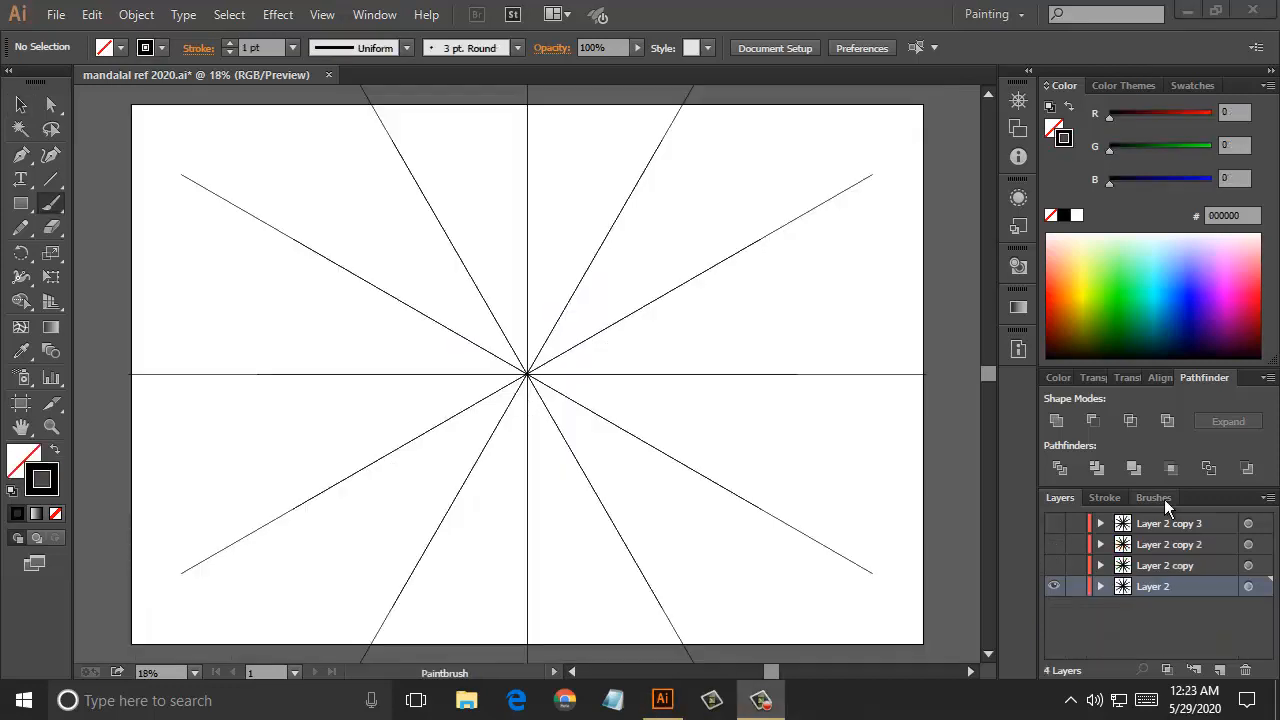
Choose the thick art brush tapered at both ends for painting the mandala
left_click(1164, 499)
scroll(1180, 600, "down", 2)
scroll(1180, 600, "down", 2)
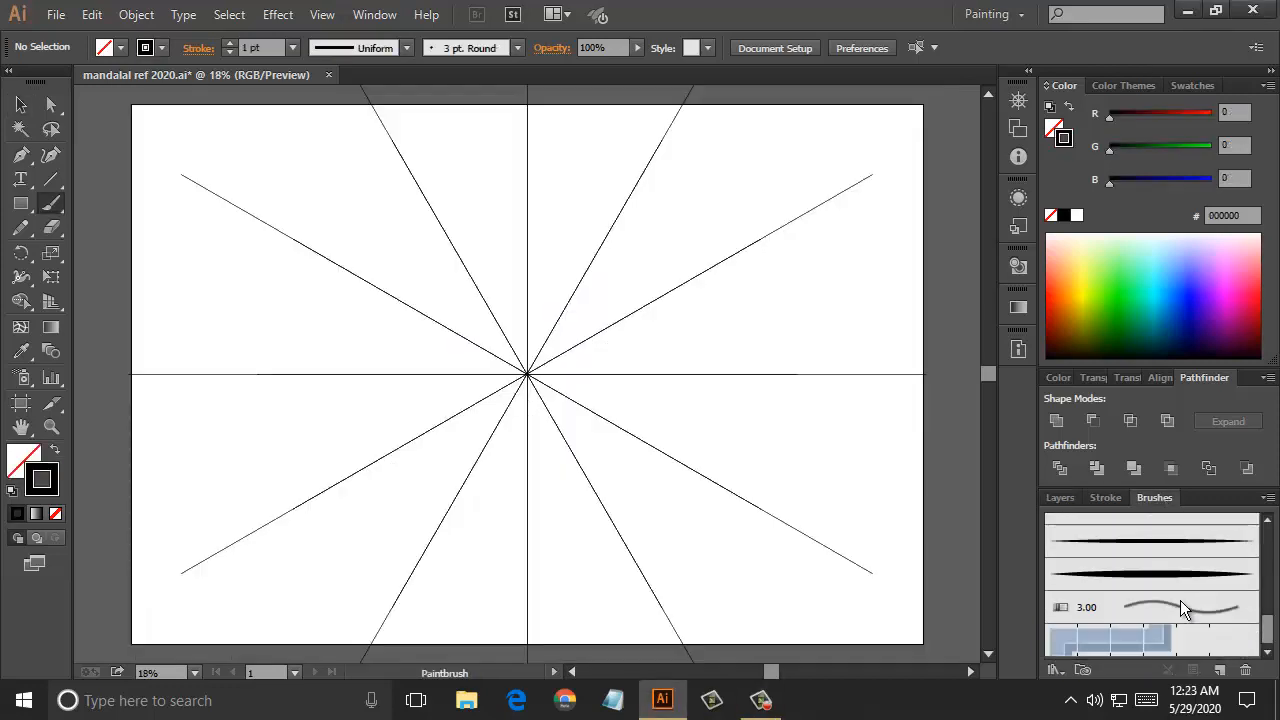
left_click(1105, 573)
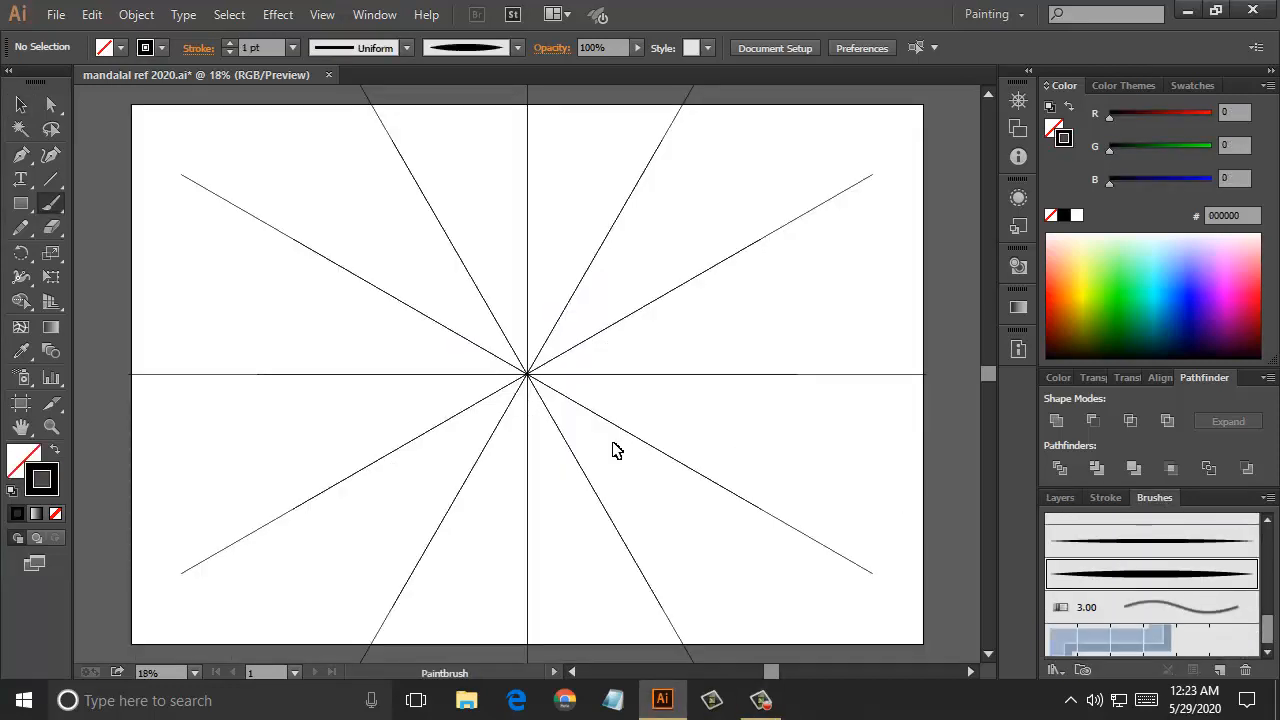
Set the stroke colour to green by raising the G value to 167
key("ctrl+=")
key("ctrl+=")
key("ctrl+=")
key("ctrl+=")
key("ctrl+=")
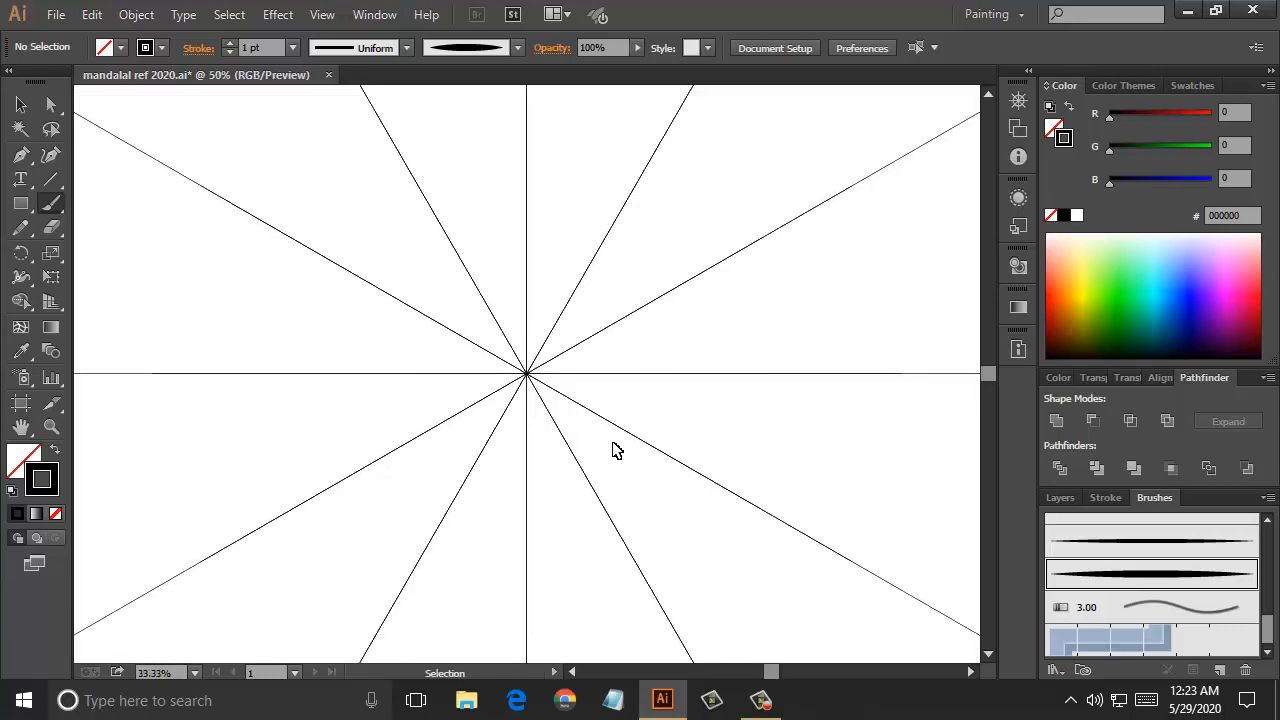
key("ctrl+=")
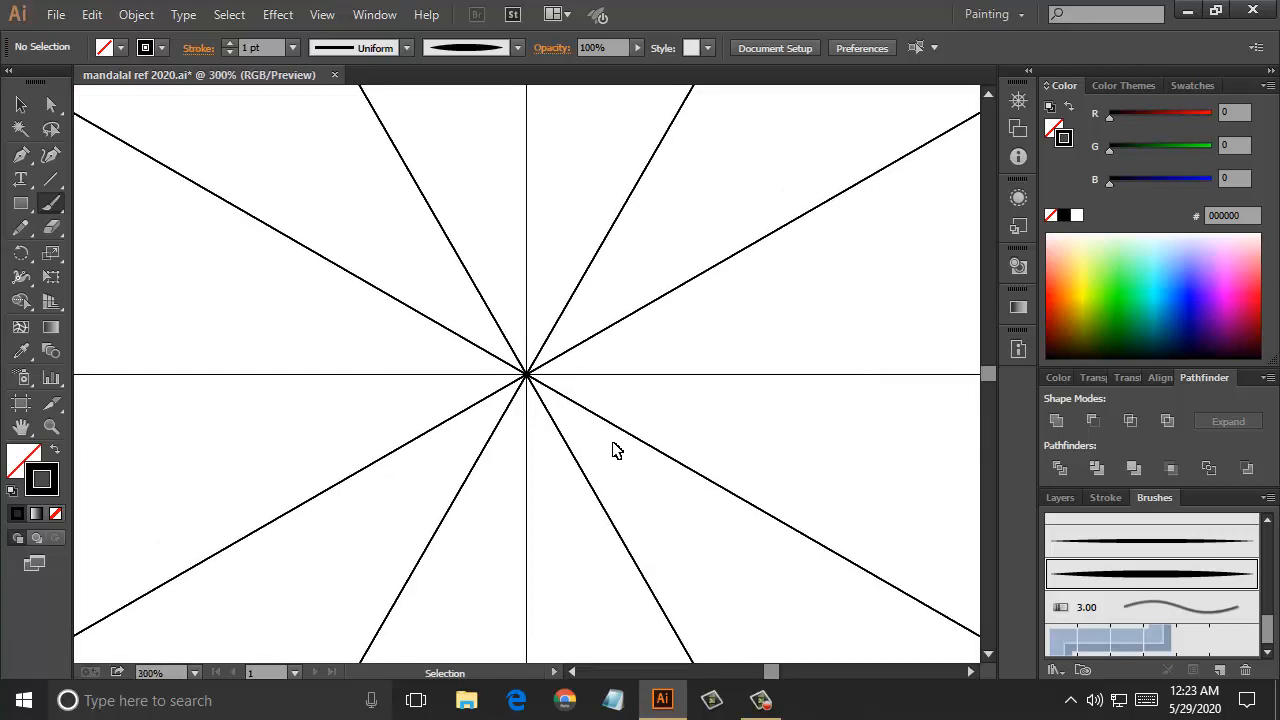
key("ctrl+=")
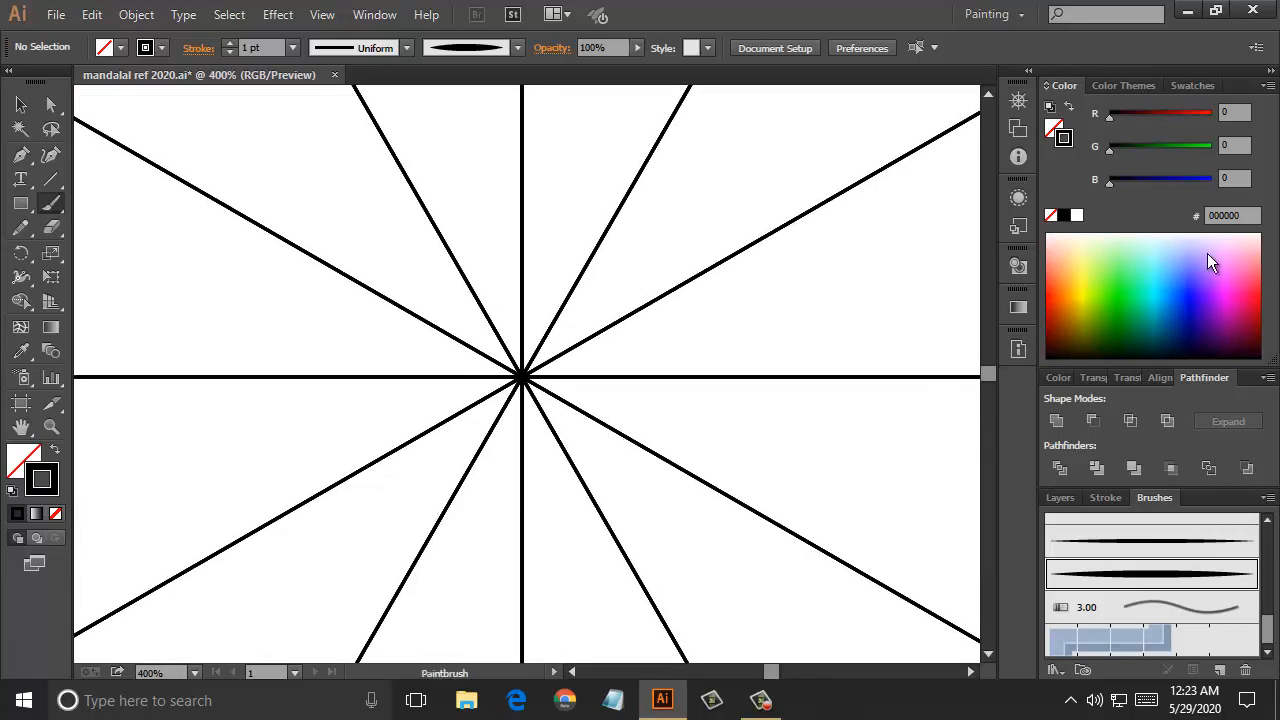
left_click_drag(1198, 146, 1177, 146)
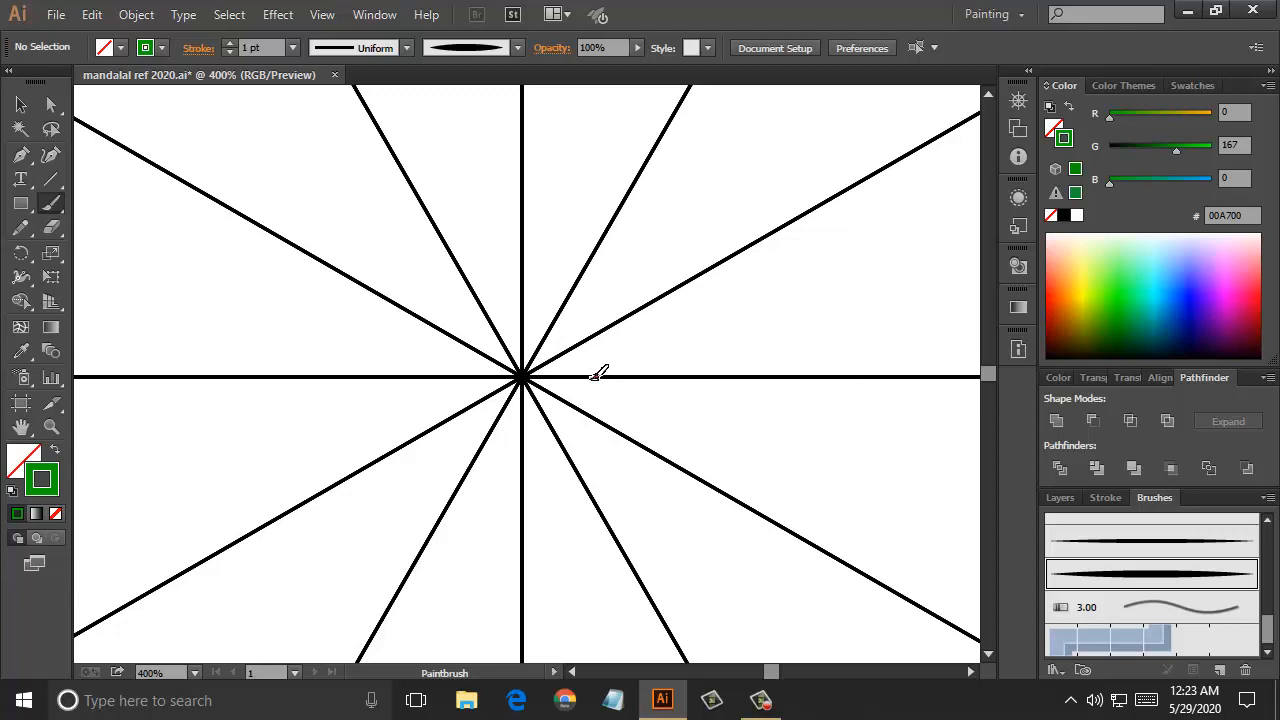
Paint short green strokes forming a ring around the guide centre, curved petals outside it, and straight leaves extending from the petals
mouse_move(592, 378)
left_mouse_down()
mouse_move(587, 346)
mouse_move(609, 337)
left_mouse_up()
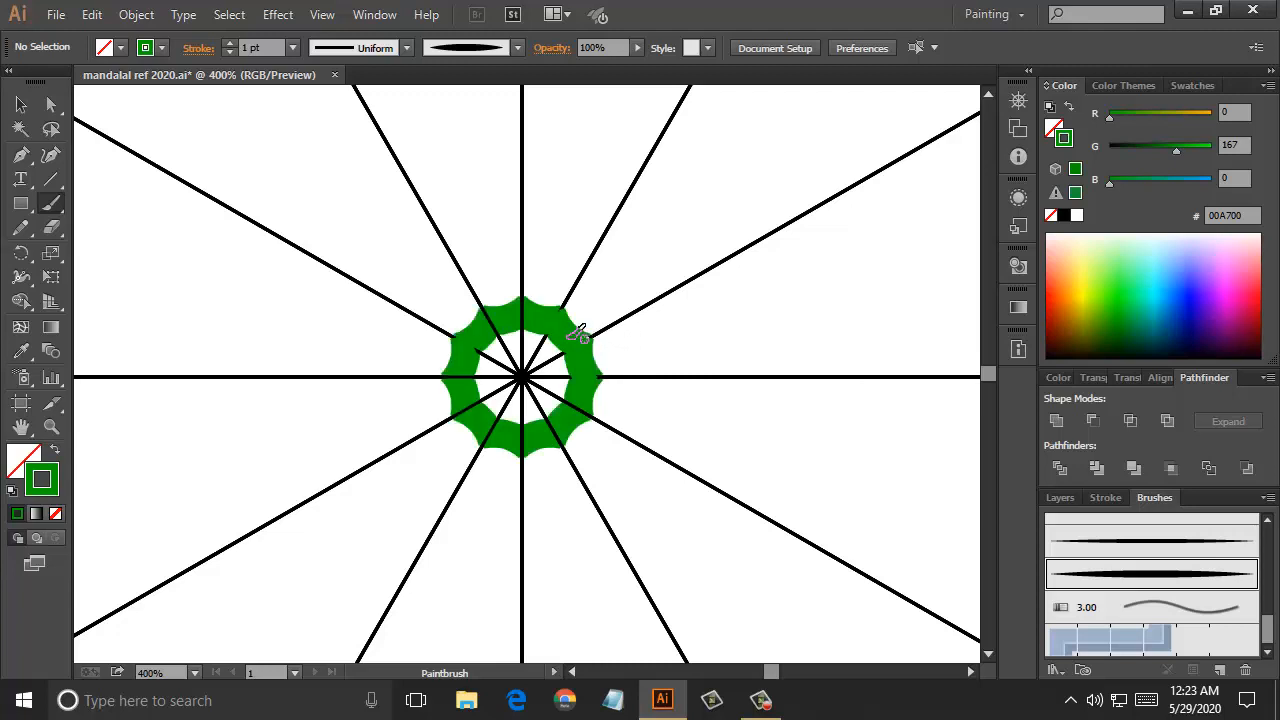
mouse_move(568, 339)
left_mouse_down()
mouse_move(596, 298)
mouse_move(605, 232)
left_mouse_up()
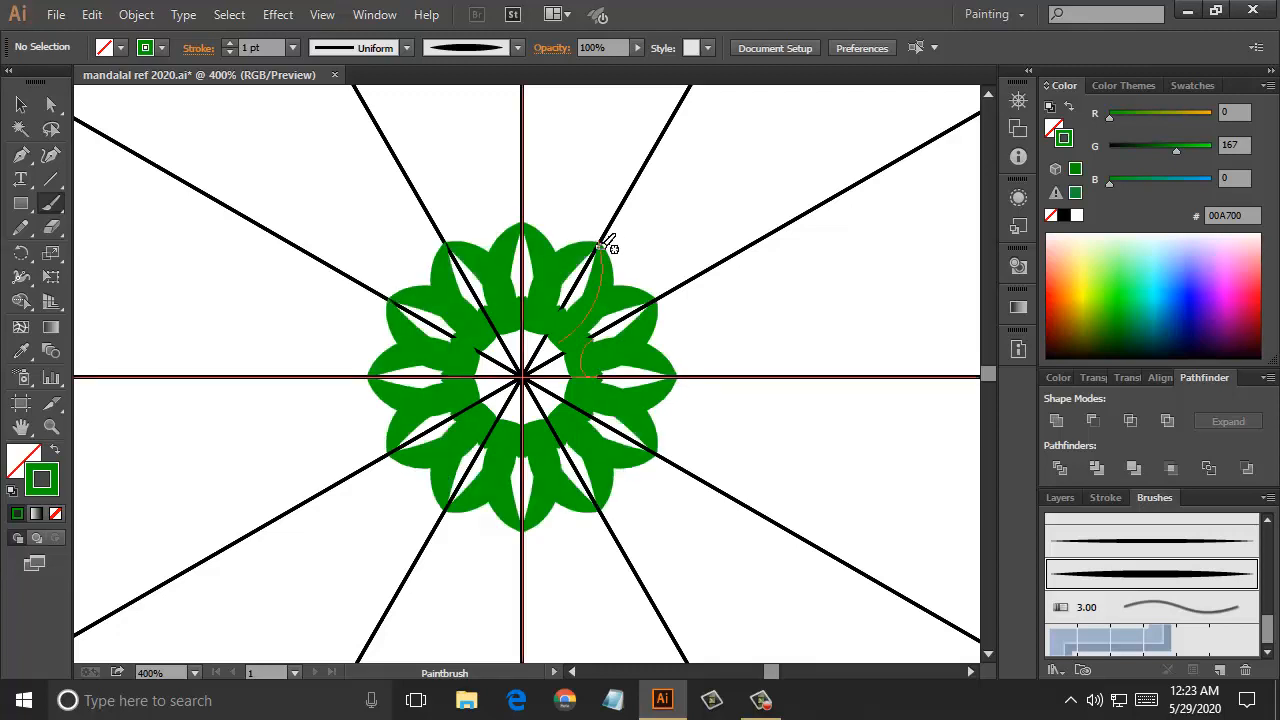
left_click_drag(609, 287, 688, 215)
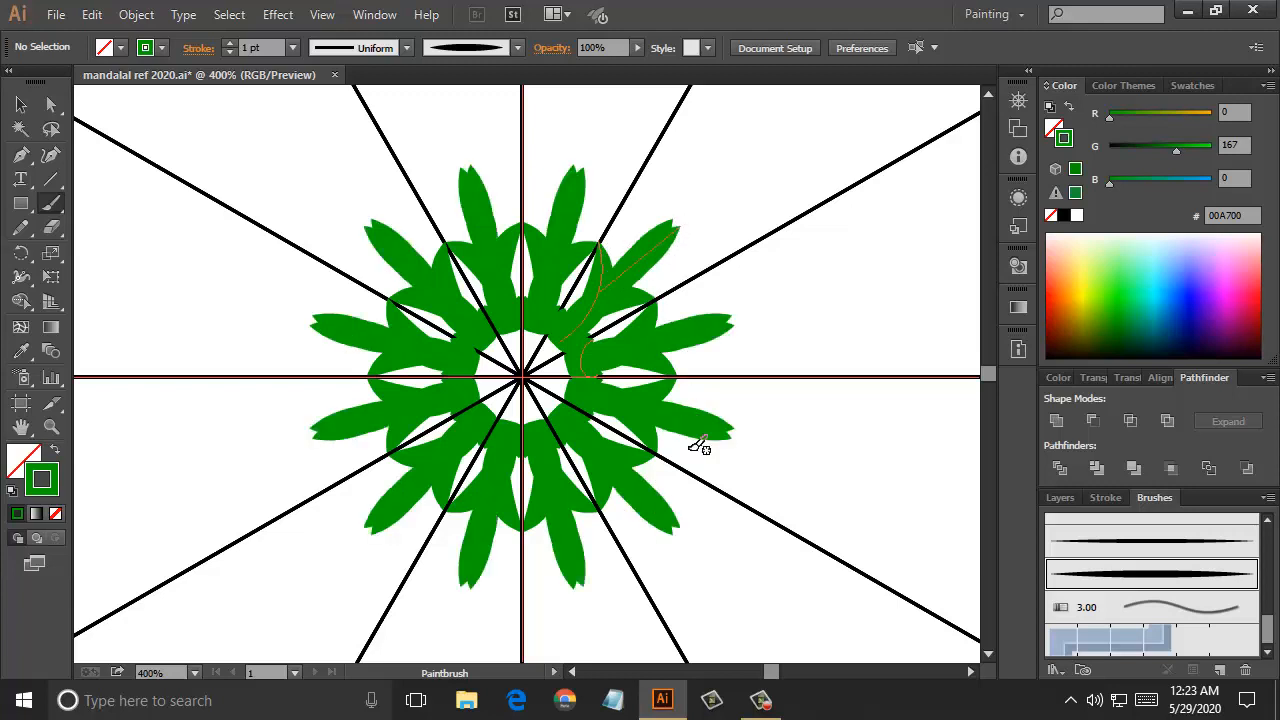
Paint green arcs forming circles on the guide lines beyond the leaves, and stems linking each circle to the centre motif
scroll(698, 445, "up", 2)
scroll(698, 445, "up", 6)
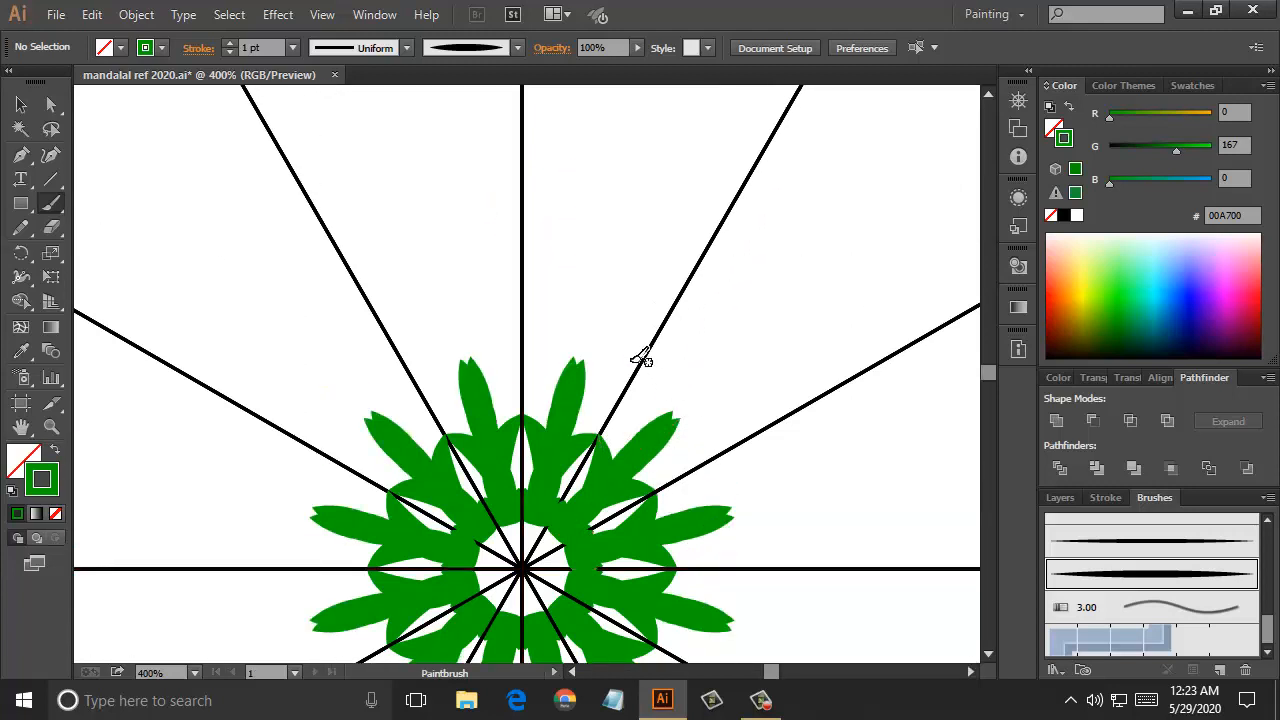
mouse_move(633, 357)
left_mouse_down()
mouse_move(624, 323)
mouse_move(679, 266)
left_mouse_up()
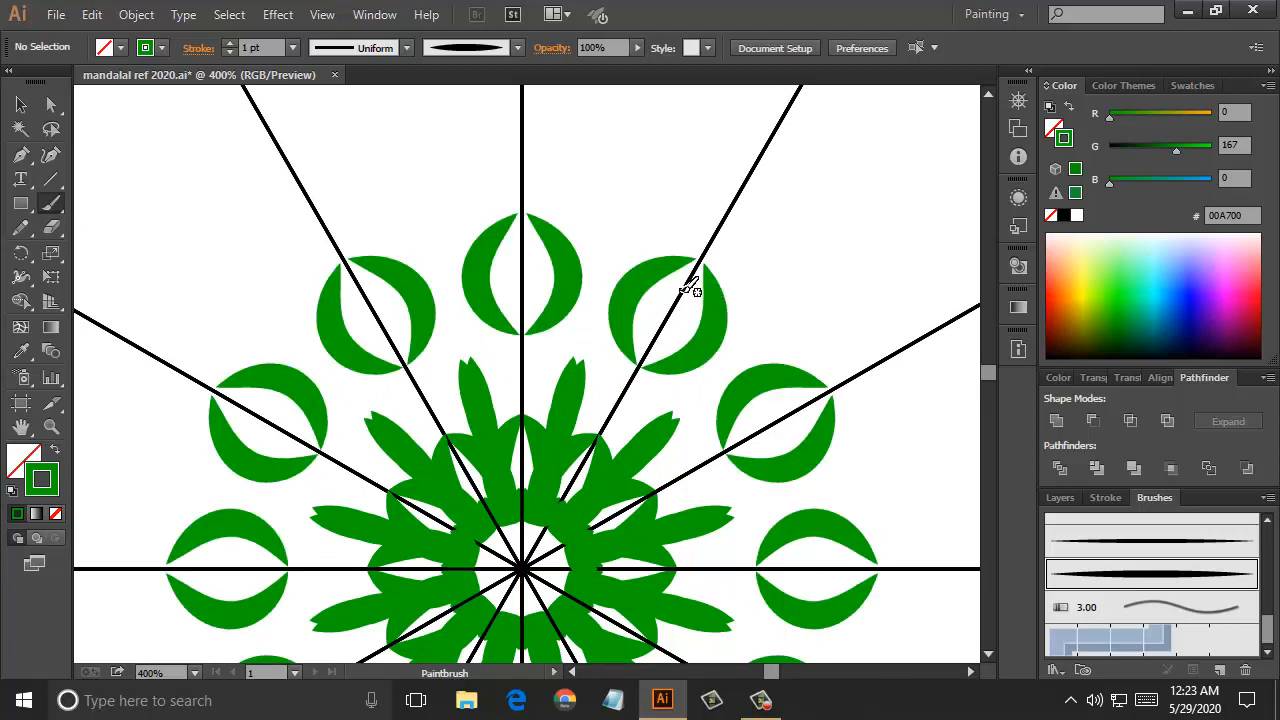
left_click_drag(688, 290, 600, 428)
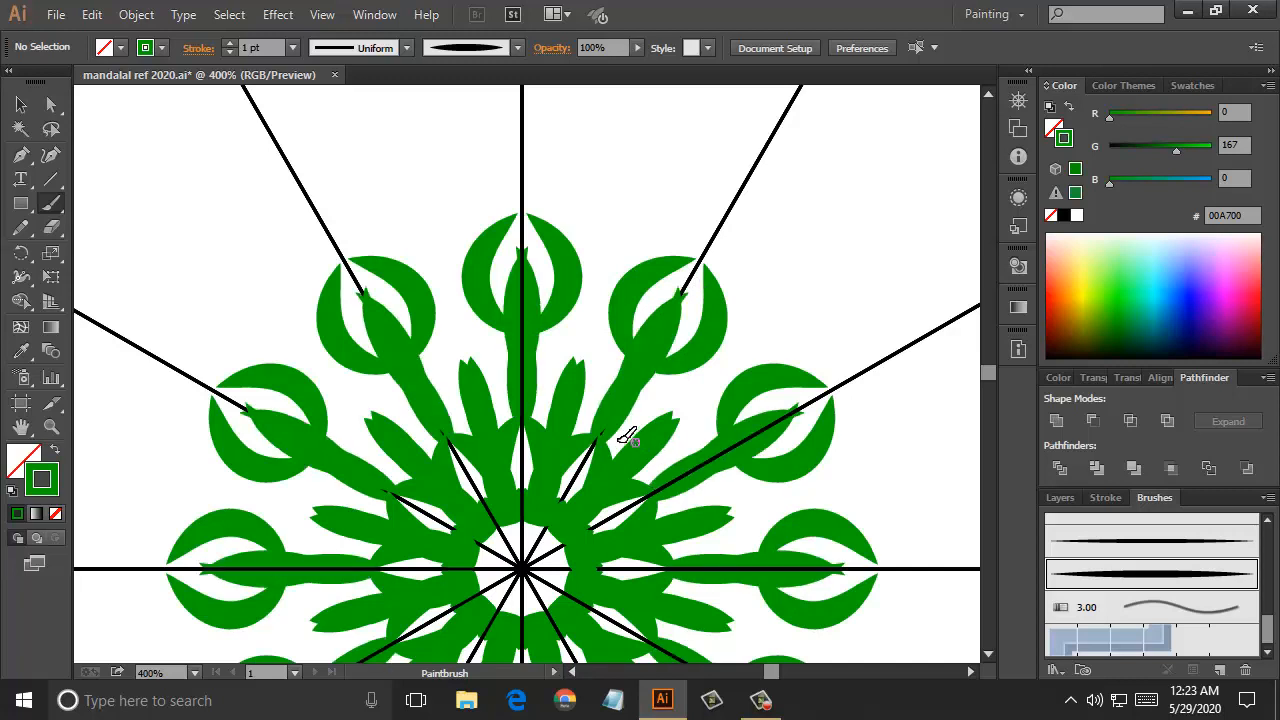
Fill the gaps between the inner petals with green strokes and paint curved pointed arches linking the tops of neighbouring circles
scroll(626, 434, "down", 3)
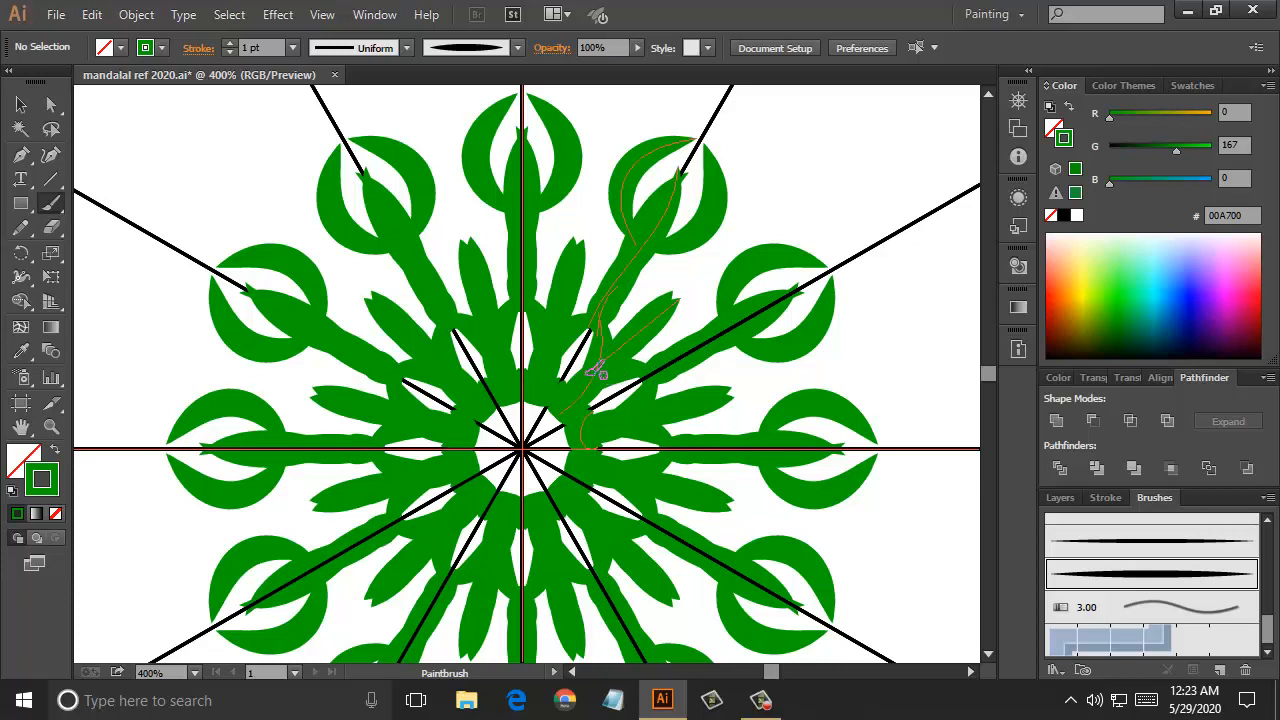
scroll(923, 426, "up", 2)
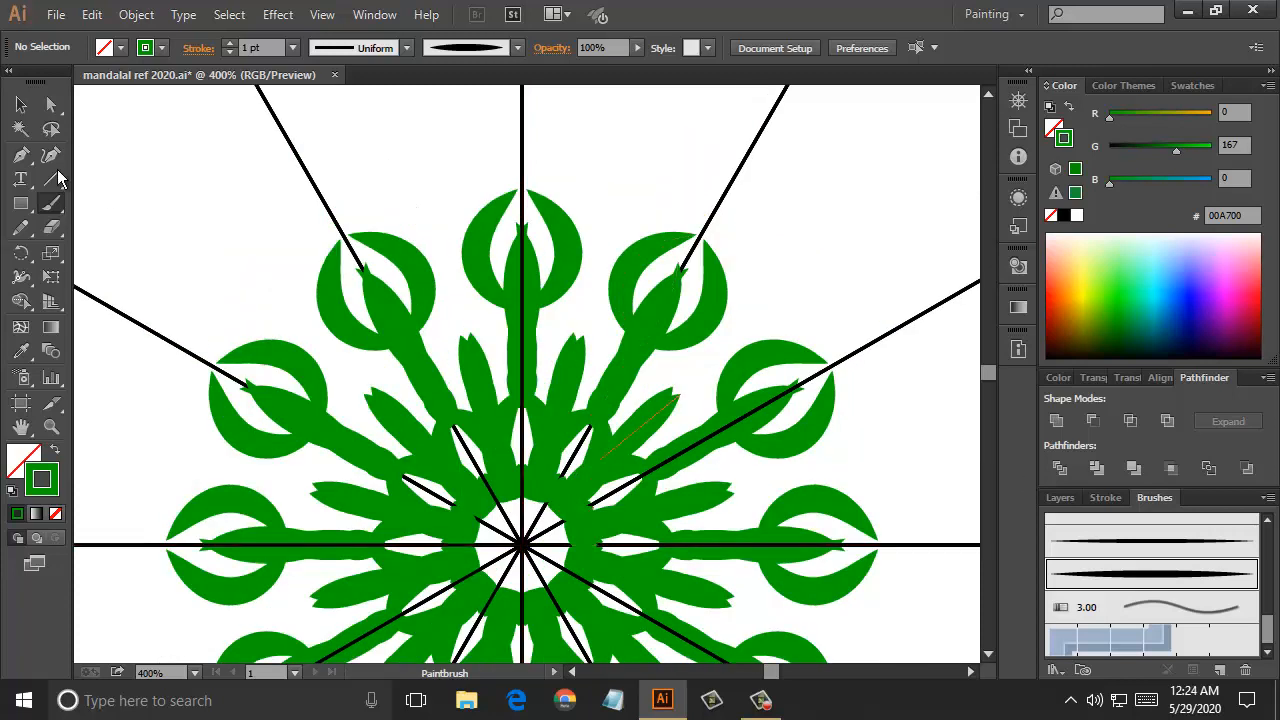
left_click(22, 104)
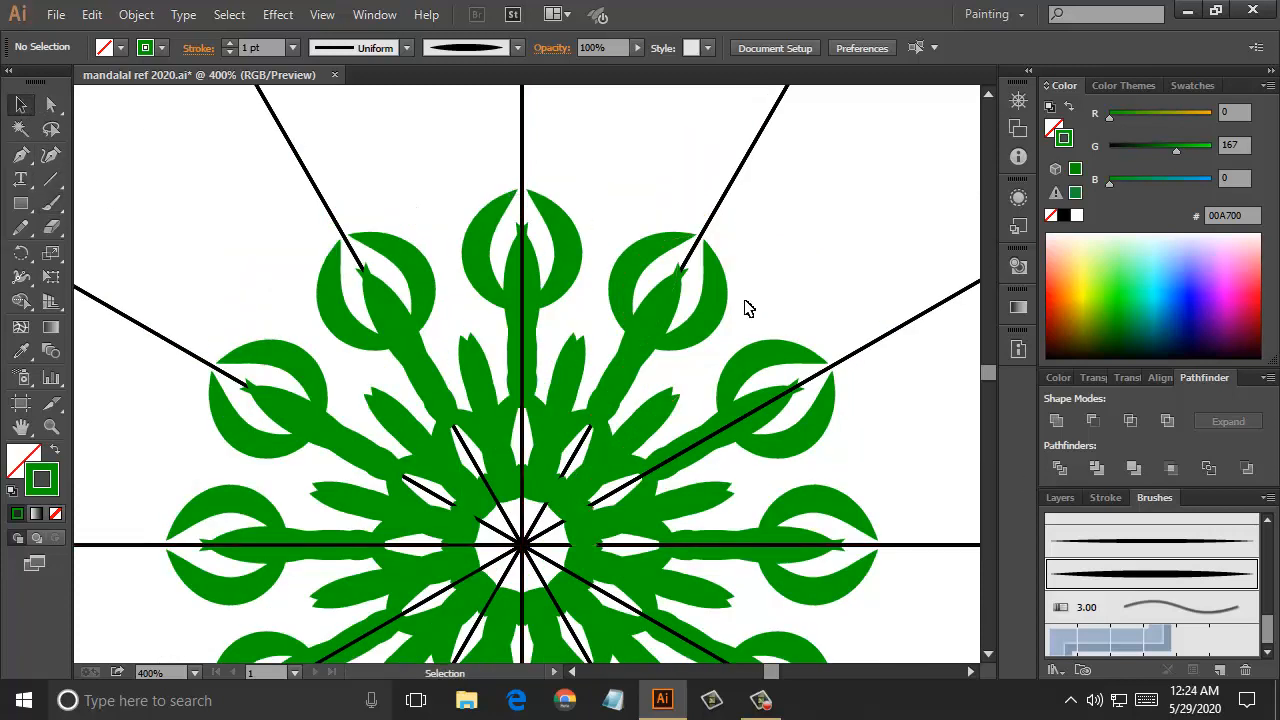
scroll(752, 318, "down", 2)
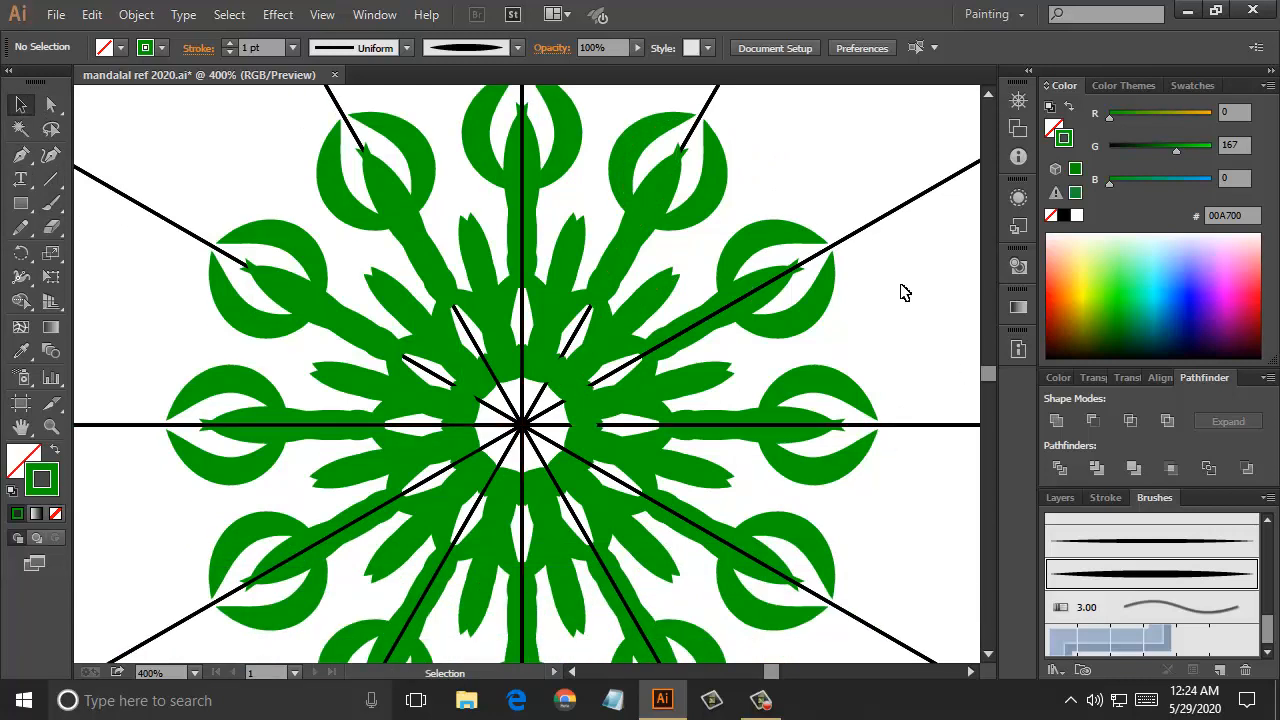
left_click(51, 203)
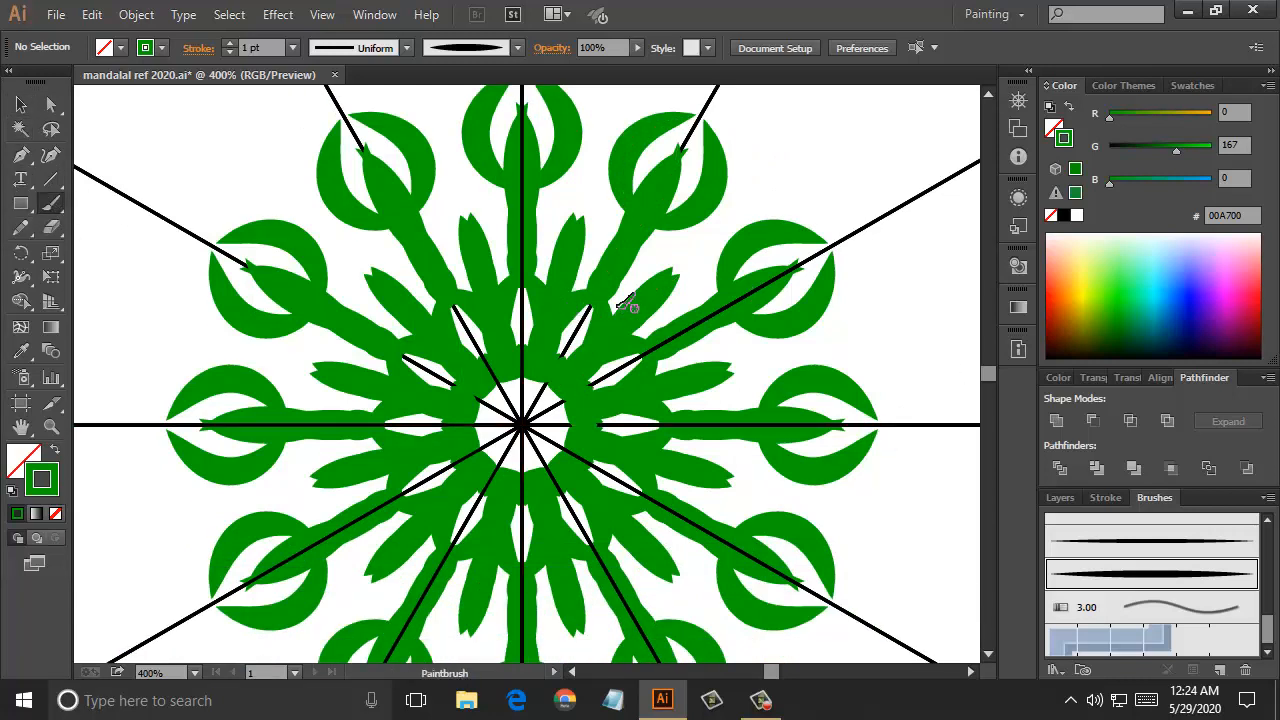
left_click_drag(606, 290, 560, 358)
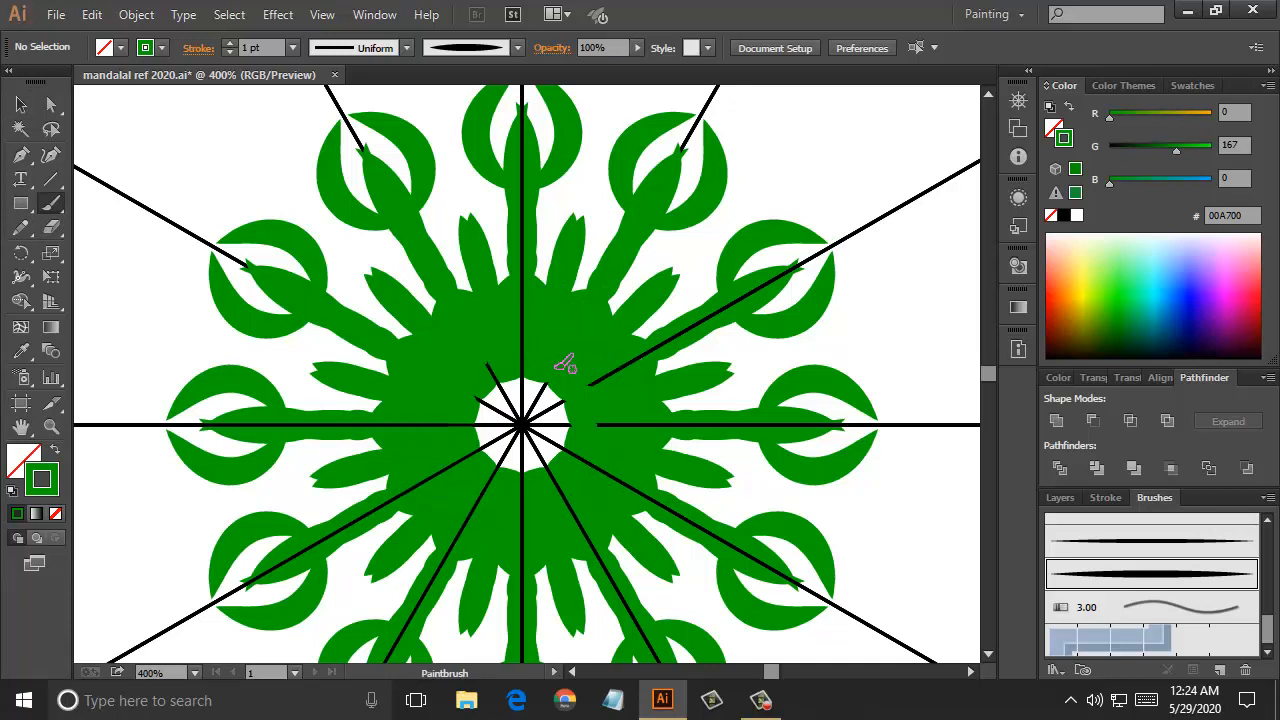
scroll(565, 365, "up", 5)
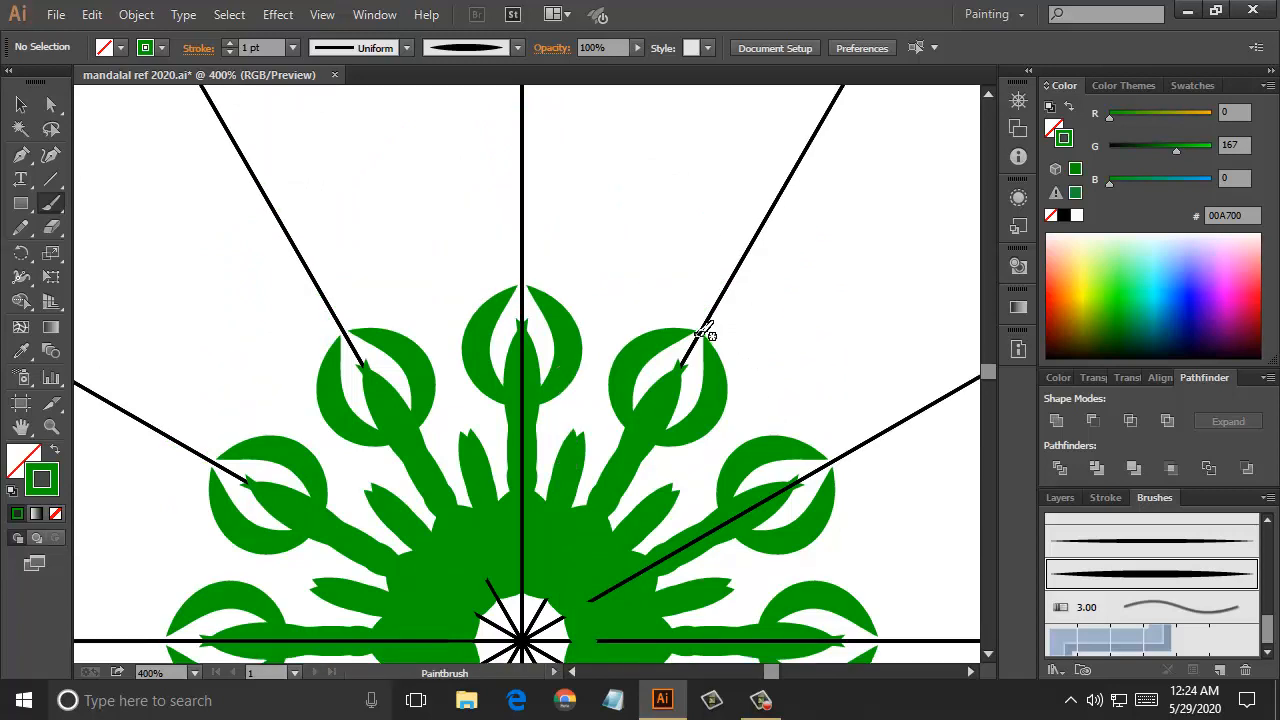
left_click_drag(697, 327, 634, 214)
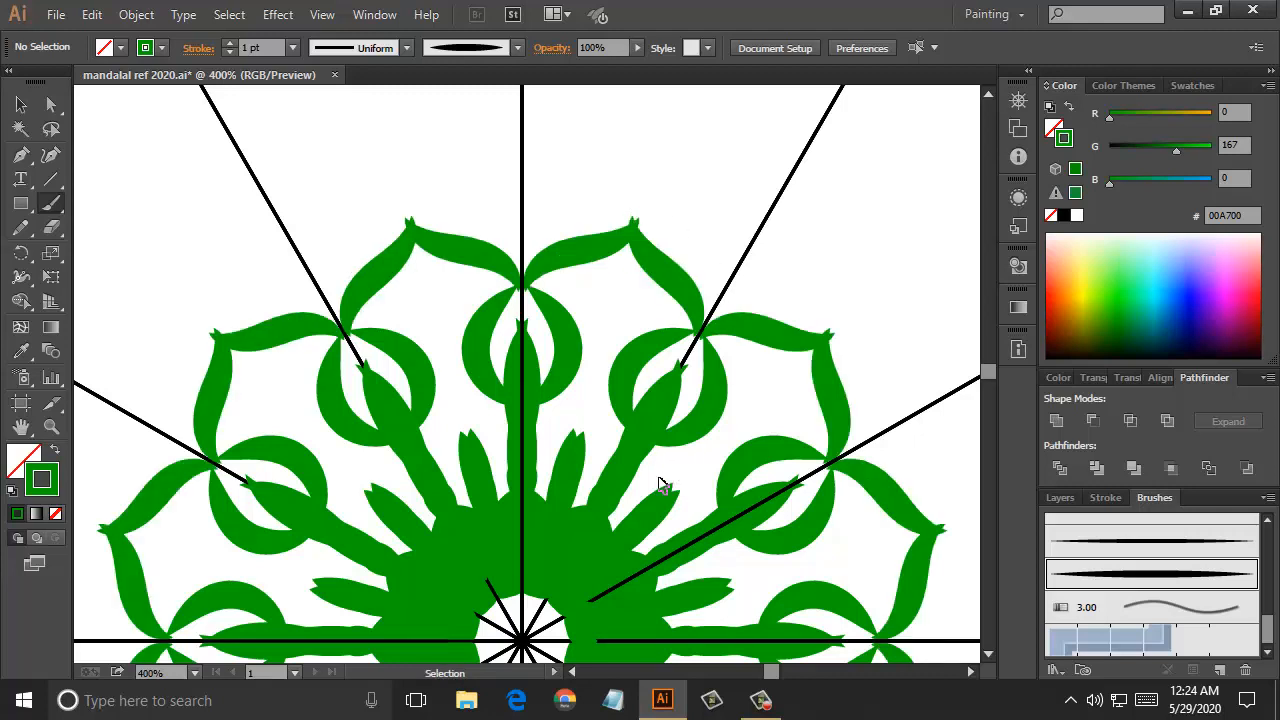
Change the stroke colour to the bright red swatch
key("ctrl+minus")
key("ctrl+minus")
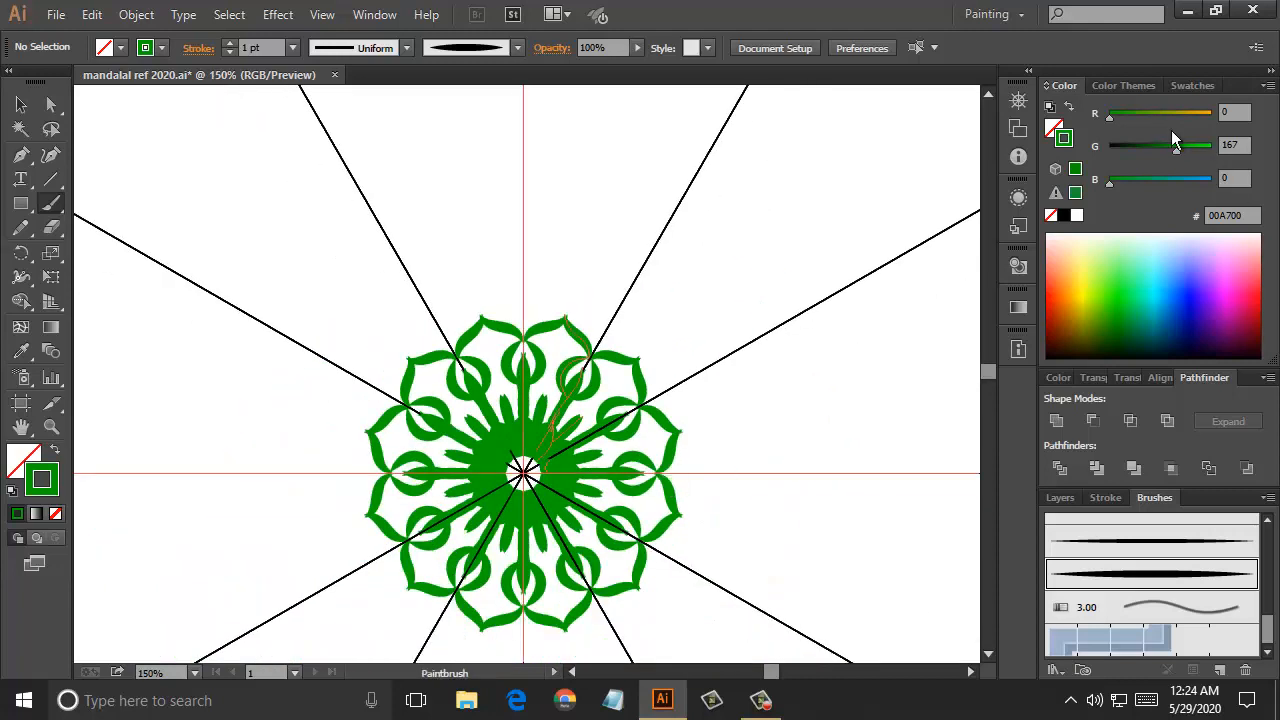
left_click(1180, 87)
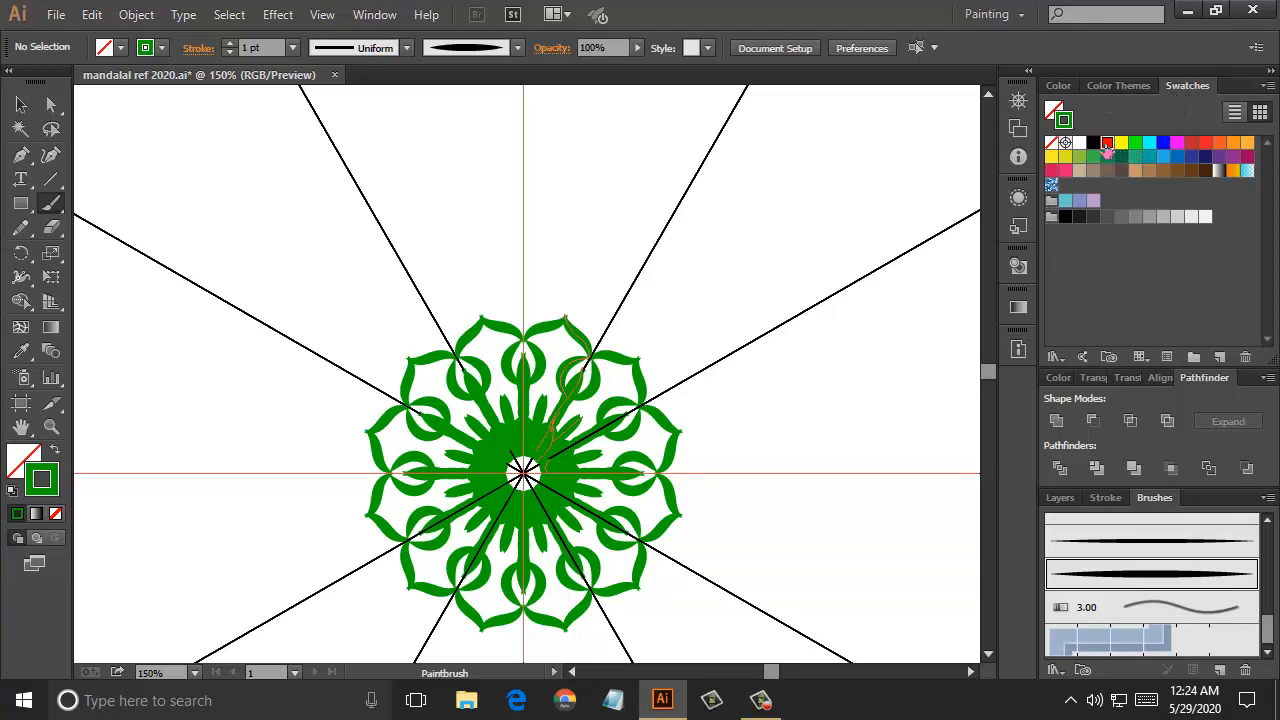
left_click(1107, 143)
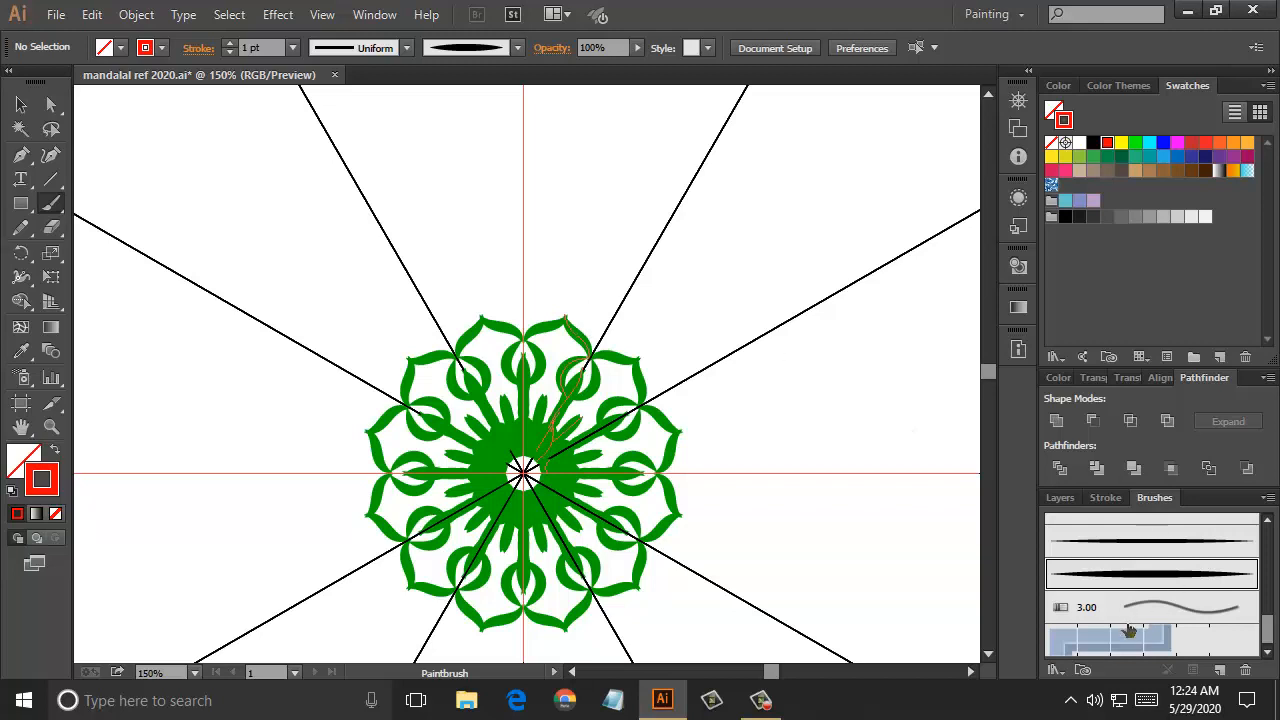
Lock Layer 2, show Layer 2 copy, and make Layer 2 copy the active layer
left_click(1060, 499)
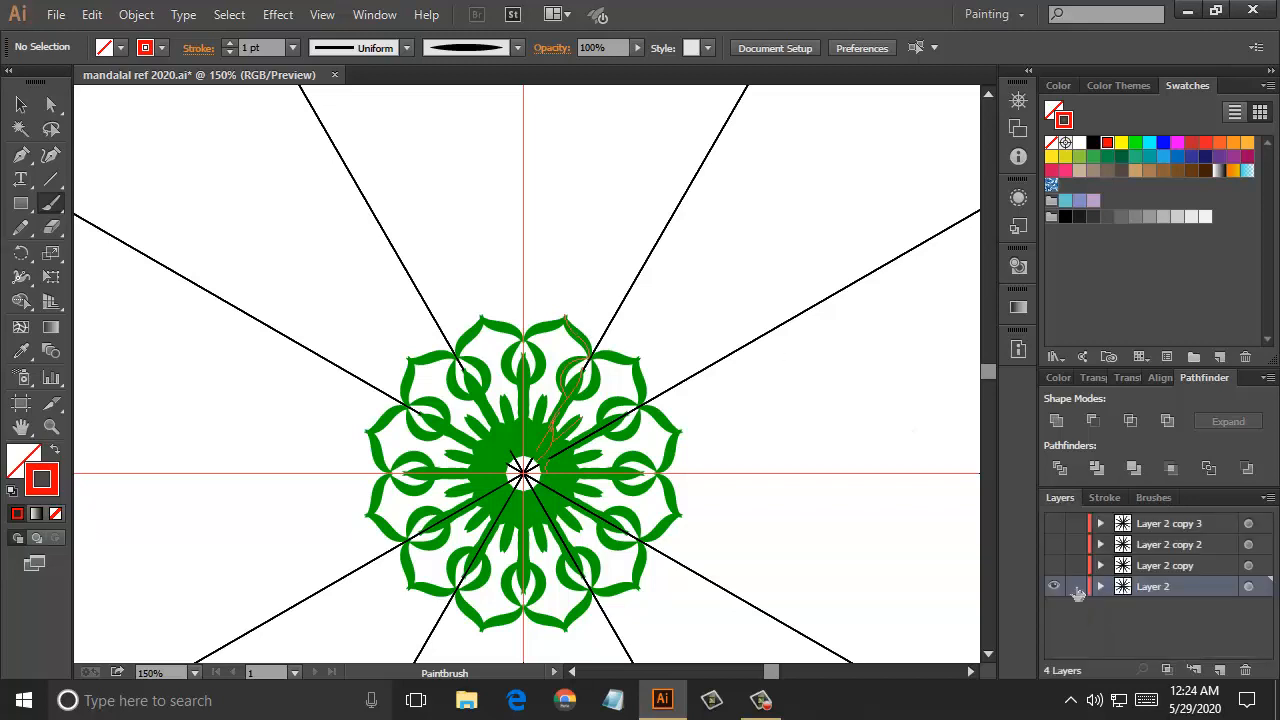
left_click(1076, 587)
left_click(1055, 566)
left_click(1056, 587)
left_click(1056, 587)
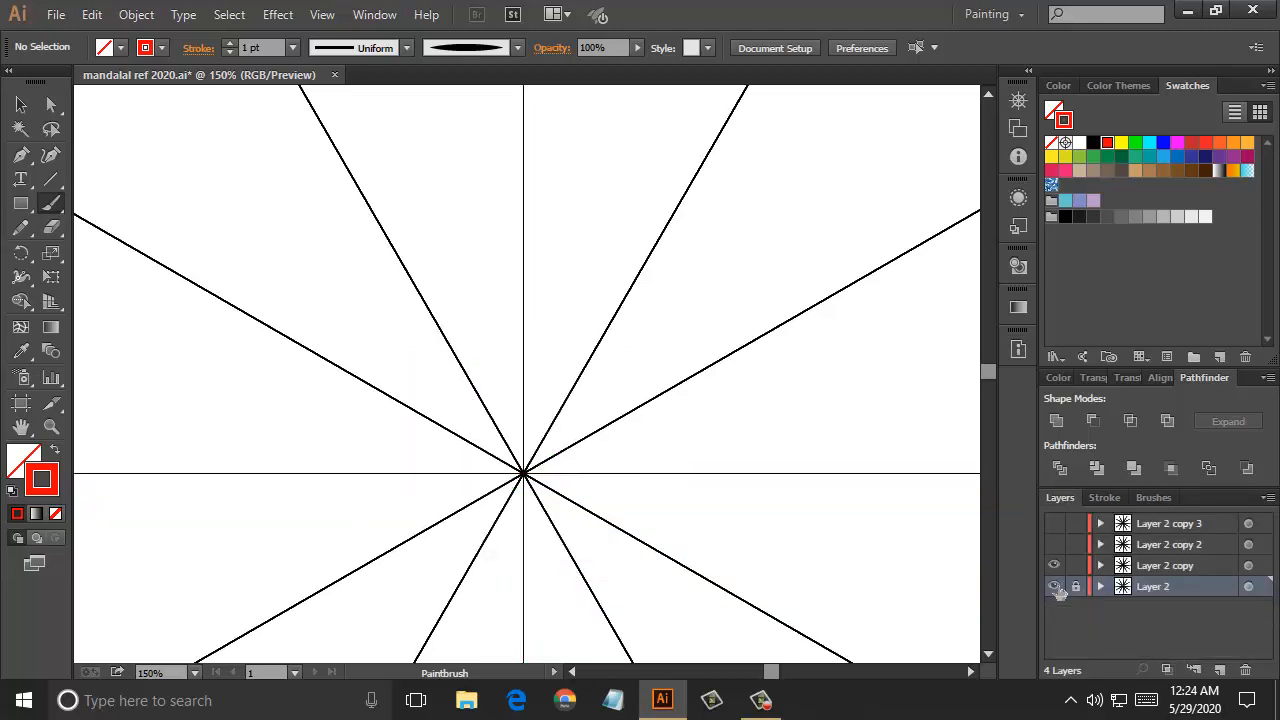
left_click(1138, 566)
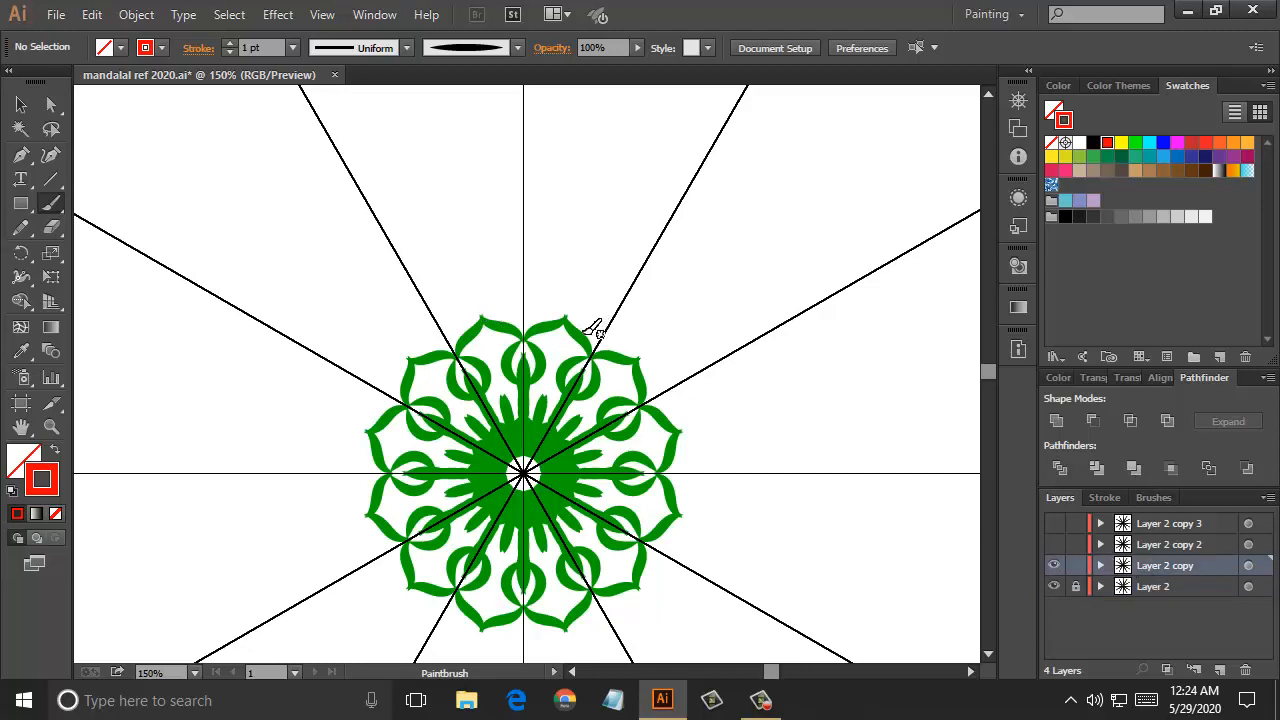
Paint large red petals centred on the guide lines around the green motif, with a curved stroke inside each half
mouse_move(579, 326)
left_mouse_down()
mouse_move(603, 282)
mouse_move(641, 268)
left_mouse_up()
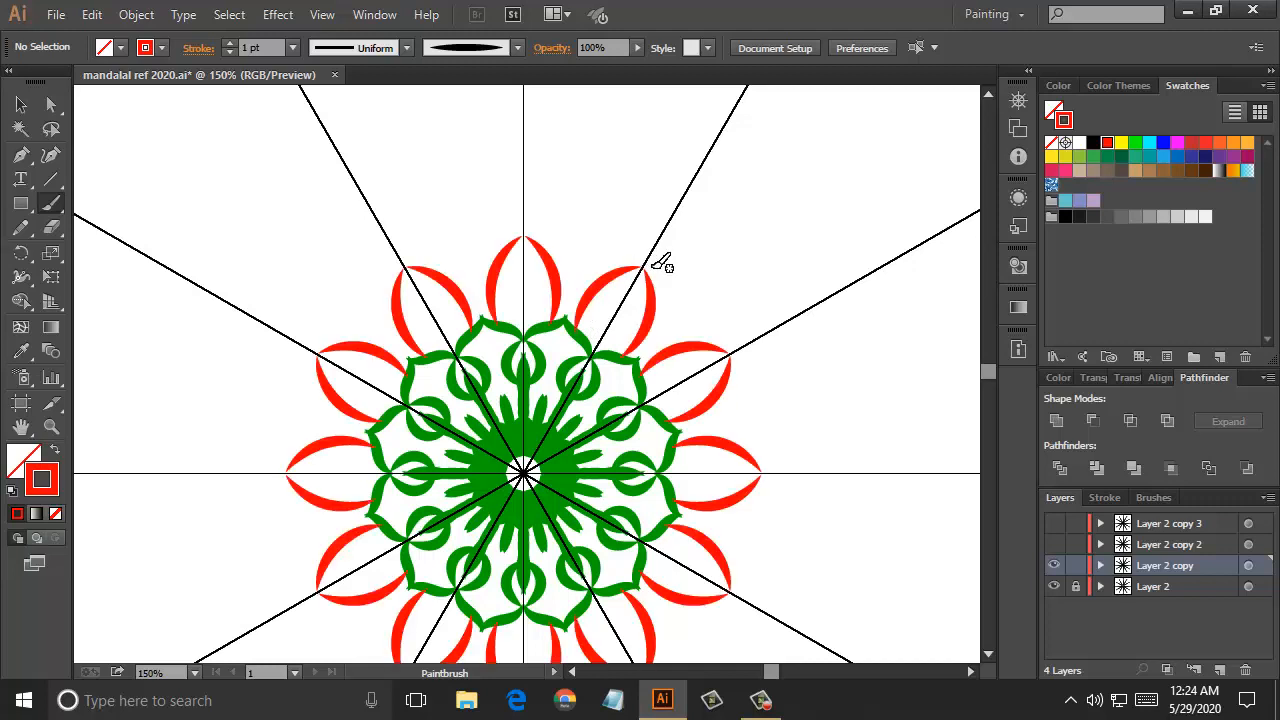
key("ctrl")
key("ctrl+equal")
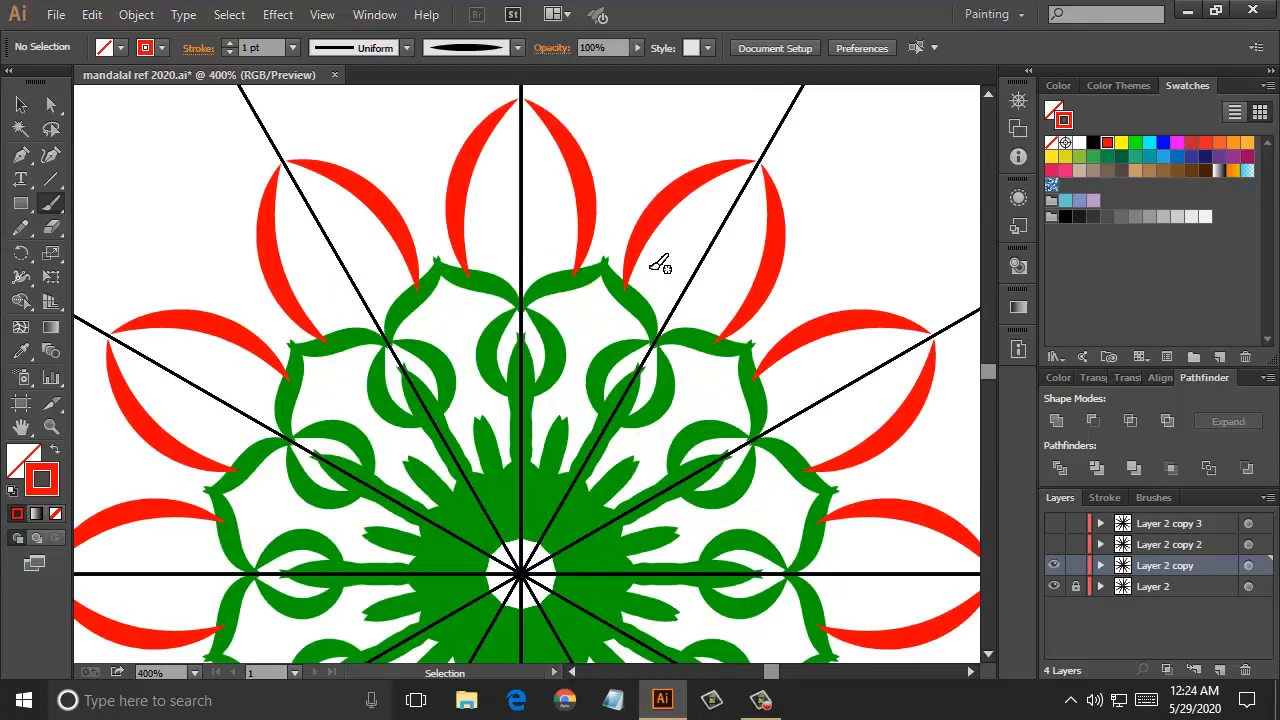
key("ctrl+equal")
scroll(677, 330, "up", 5)
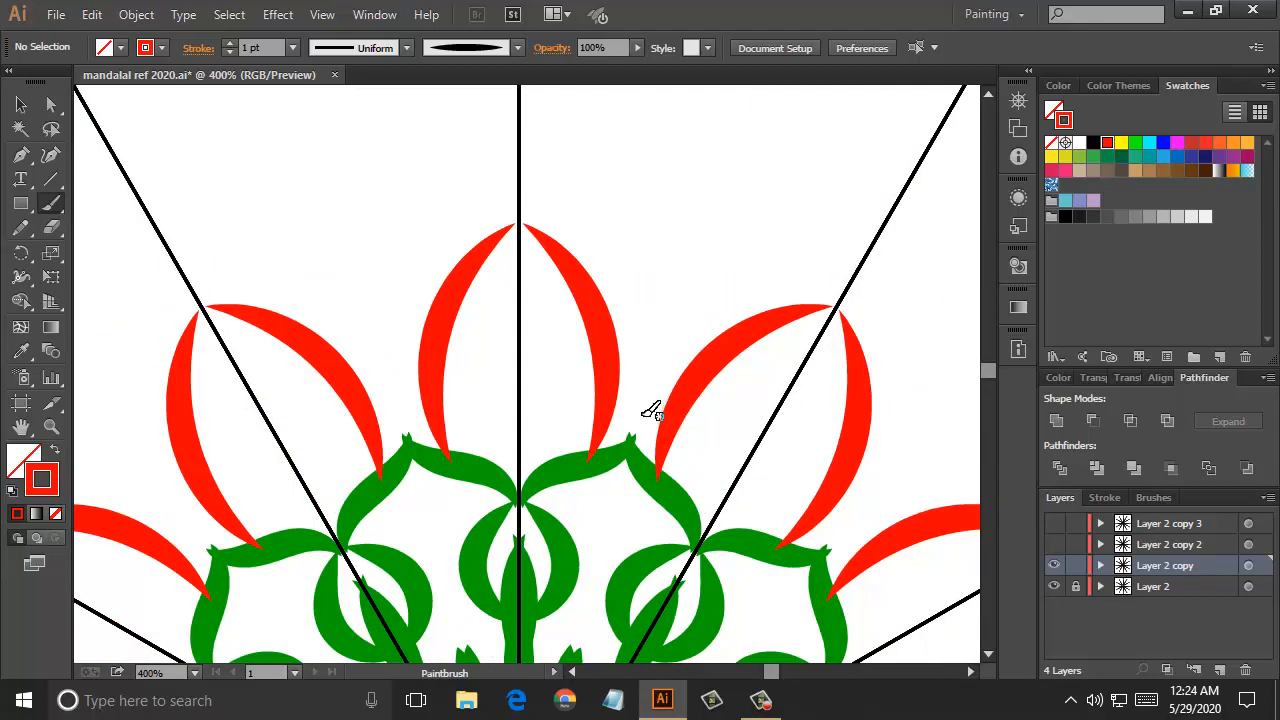
mouse_move(597, 442)
left_mouse_down()
mouse_move(525, 381)
mouse_move(534, 352)
mouse_move(550, 382)
left_mouse_up()
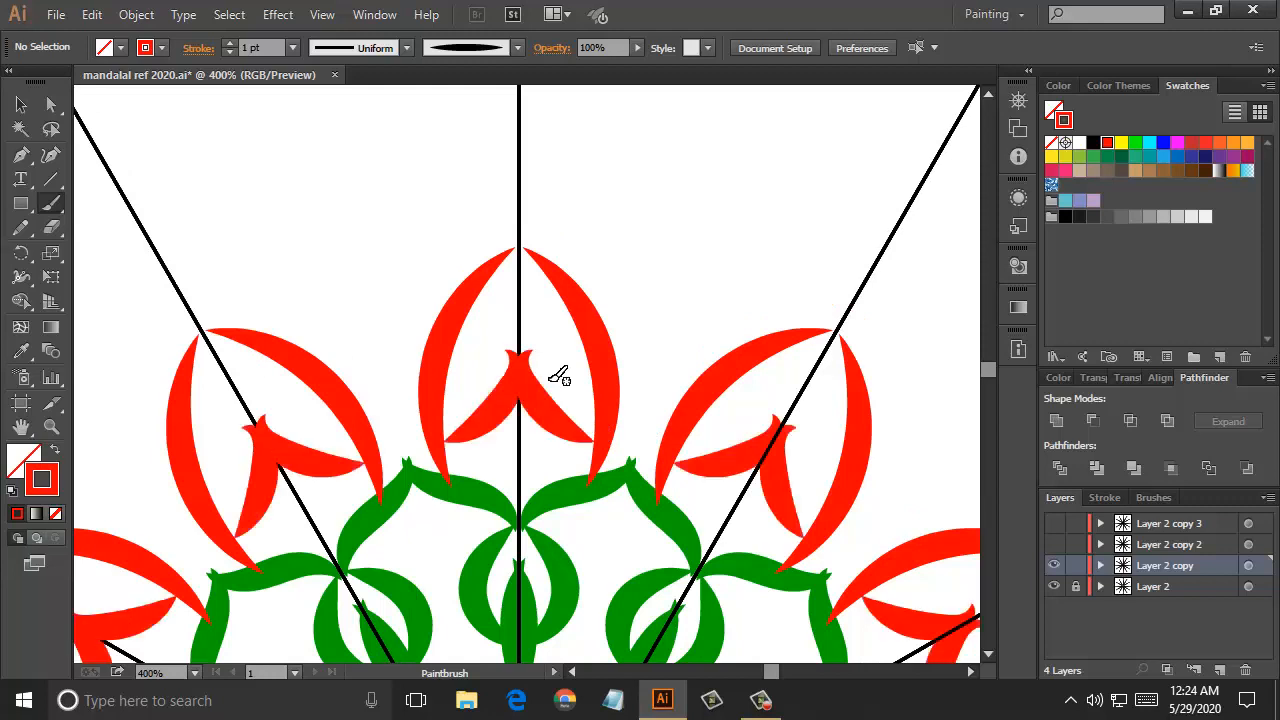
Paint two successive red strokes outward in the gaps between neighbouring petals, forming a flared bud motif
scroll(558, 376, "down", 2)
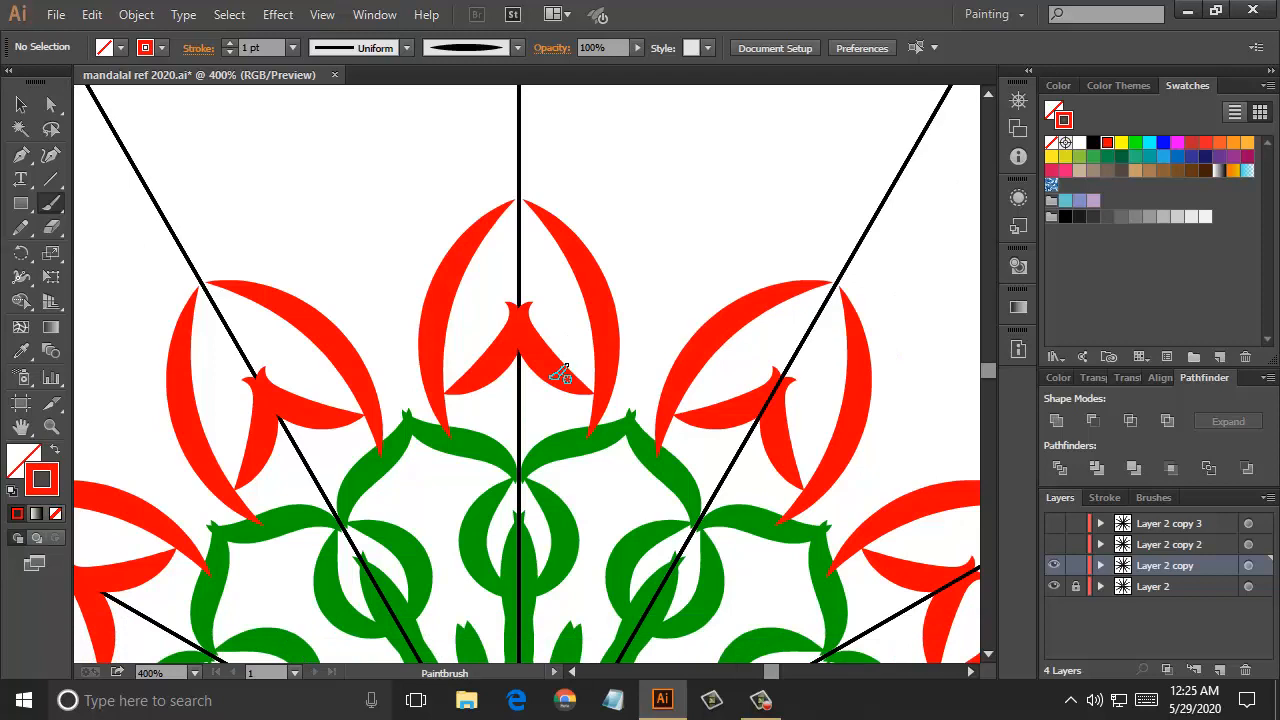
scroll(558, 376, "down", 2)
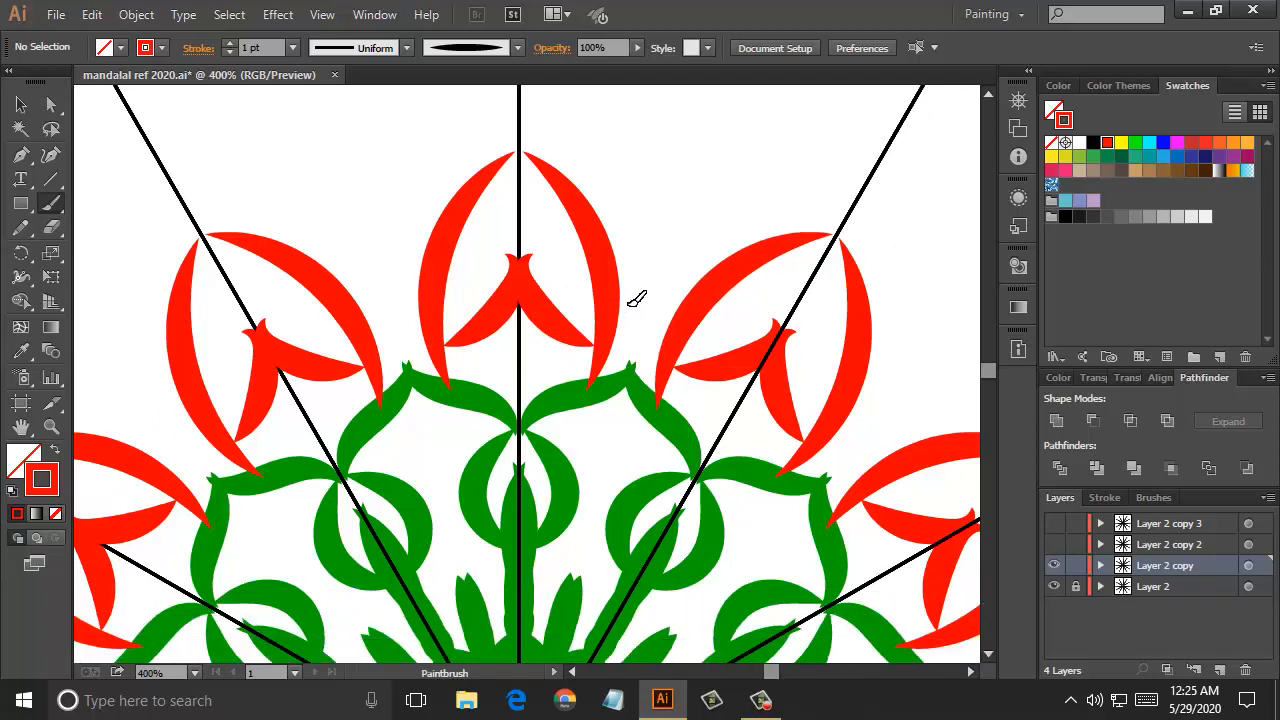
left_click_drag(621, 312, 660, 264)
mouse_move(658, 263)
left_mouse_down()
mouse_move(668, 247)
mouse_move(649, 192)
mouse_move(687, 197)
left_mouse_up()
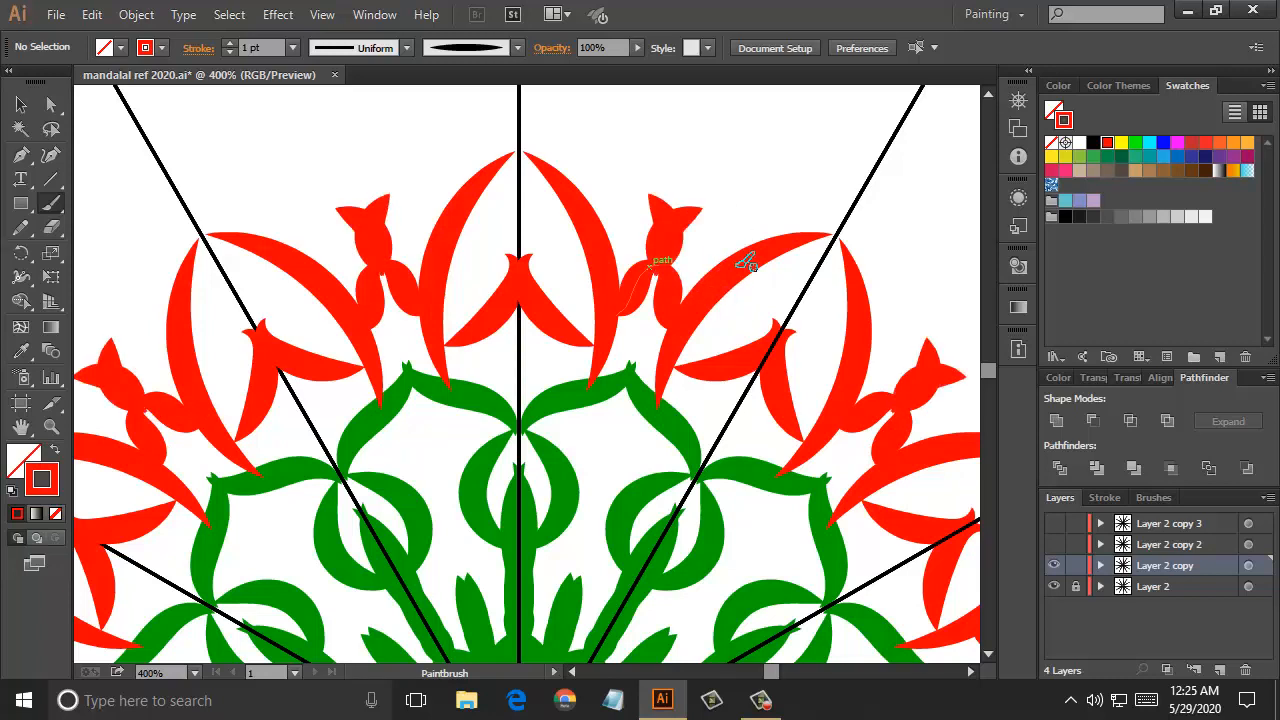
scroll(752, 290, "up", 3)
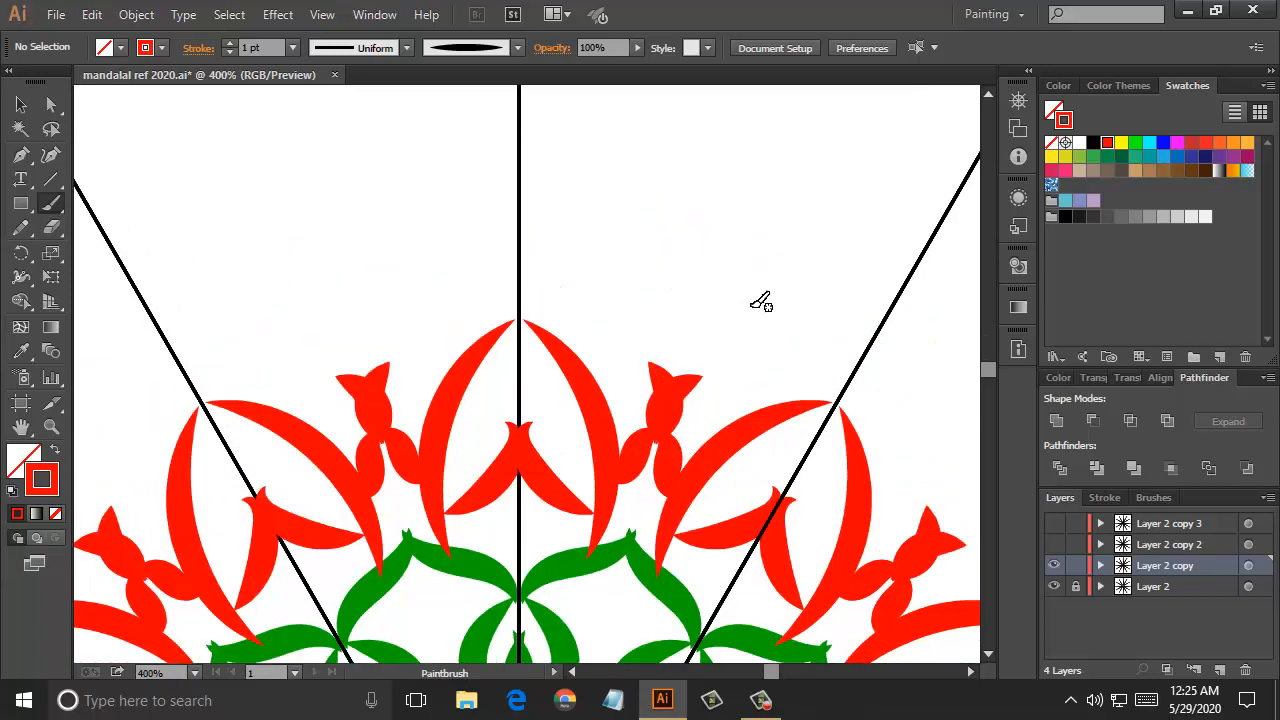
scroll(790, 320, "up", 1)
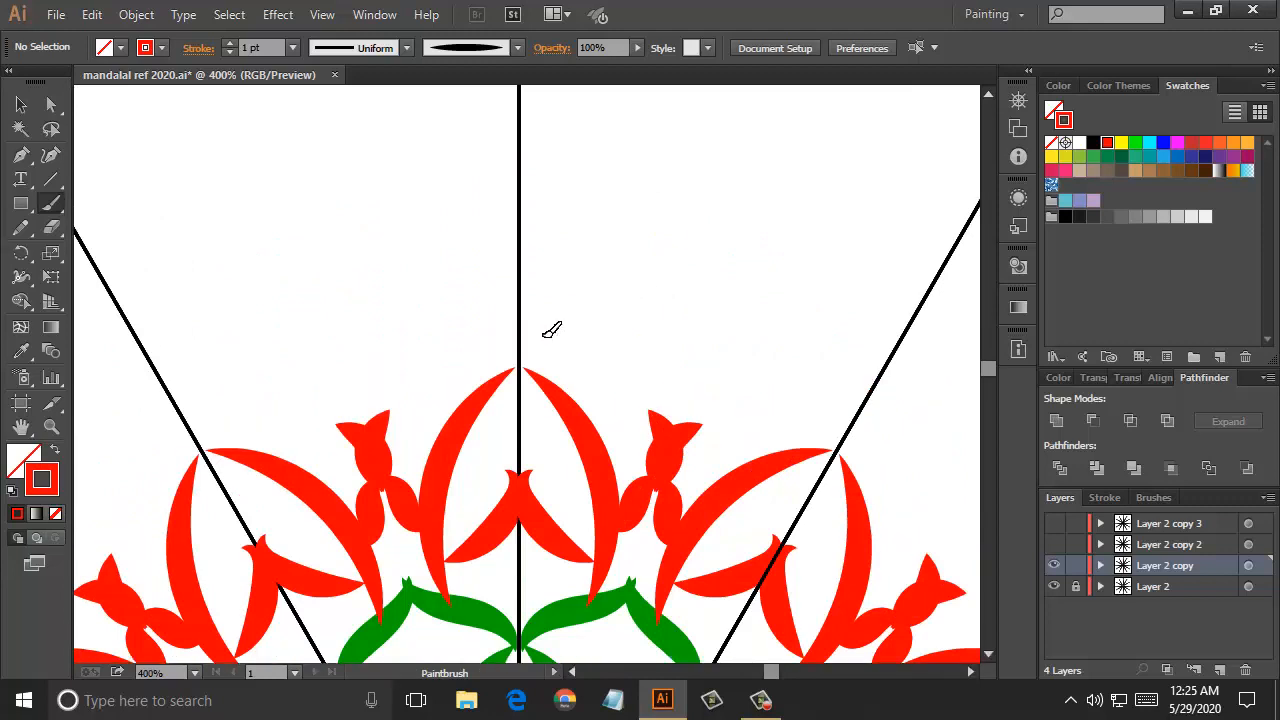
Paint a flared red cap on the tips of the large petals and a forked bud beyond each gap motif
mouse_move(533, 347)
left_mouse_down()
mouse_move(534, 389)
mouse_move(557, 413)
left_mouse_up()
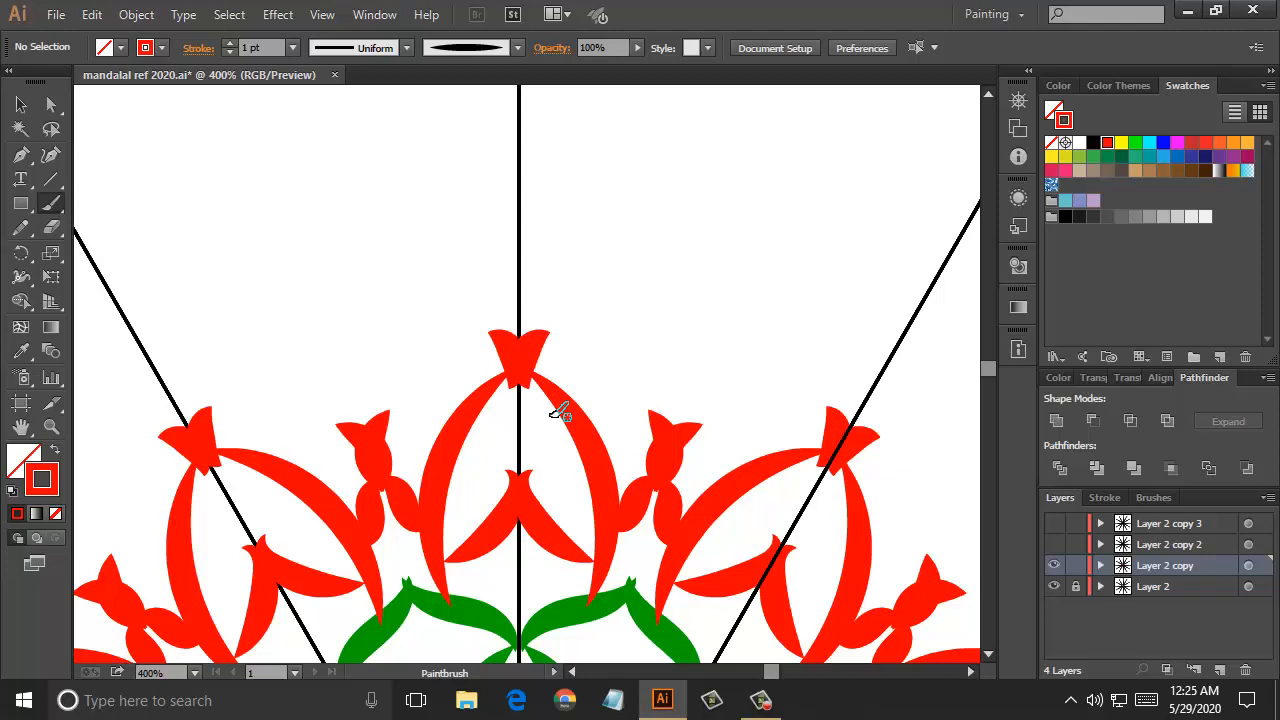
scroll(560, 405, "down", 1)
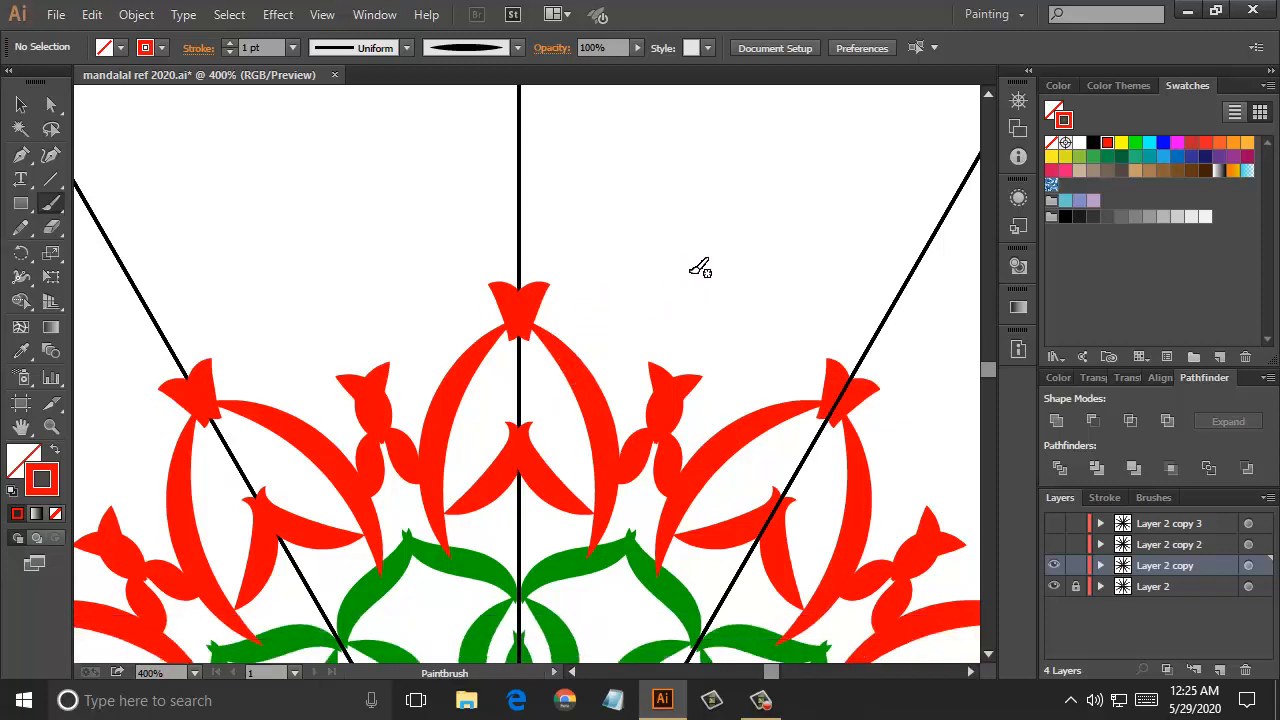
mouse_move(724, 233)
left_mouse_down()
mouse_move(698, 290)
mouse_move(711, 354)
left_mouse_up()
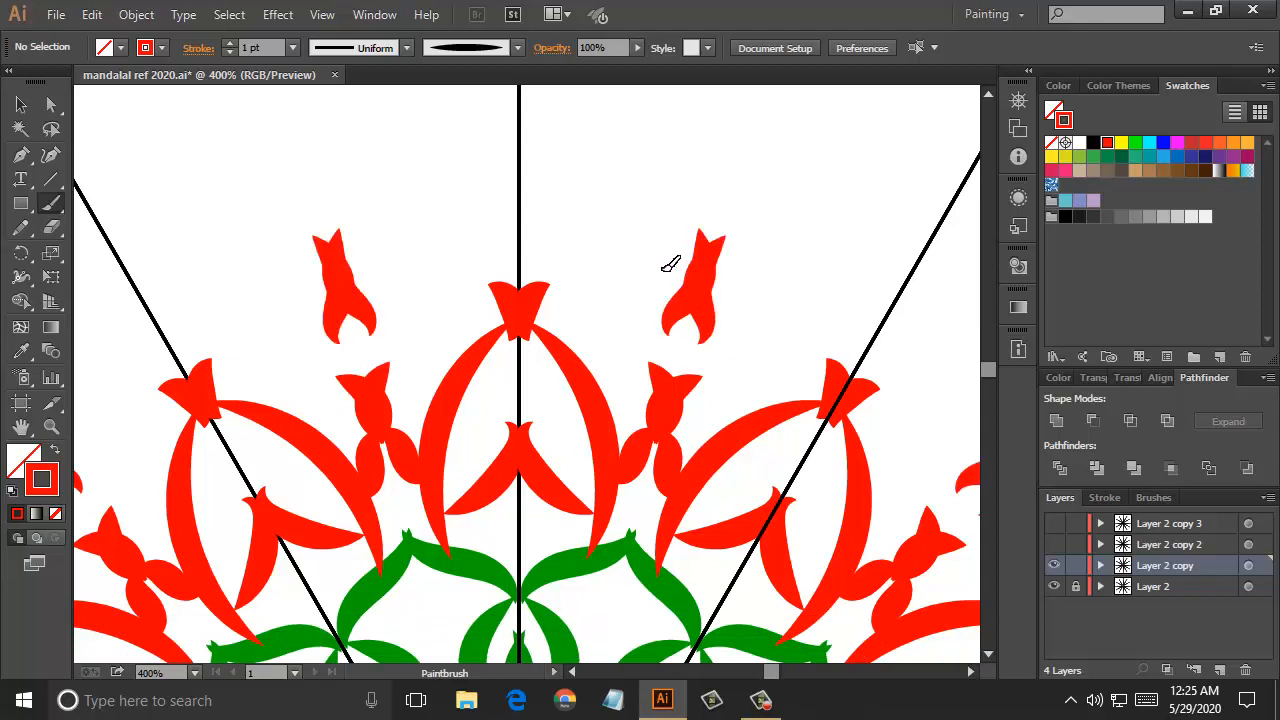
Paint curved red strokes rising to the guide lines, then a tall arched petal pair with a small cap above them
mouse_move(665, 268)
left_mouse_down()
mouse_move(611, 267)
mouse_move(562, 236)
mouse_move(525, 170)
left_mouse_up()
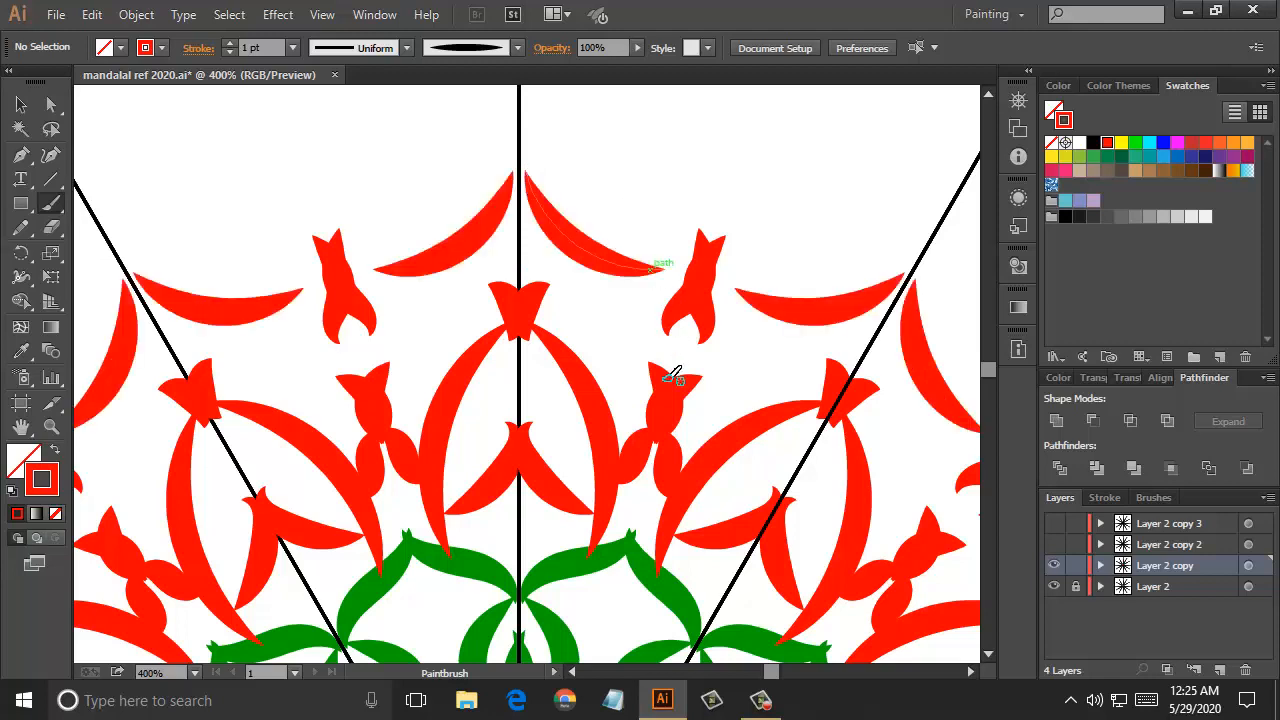
scroll(650, 395, "up", 3)
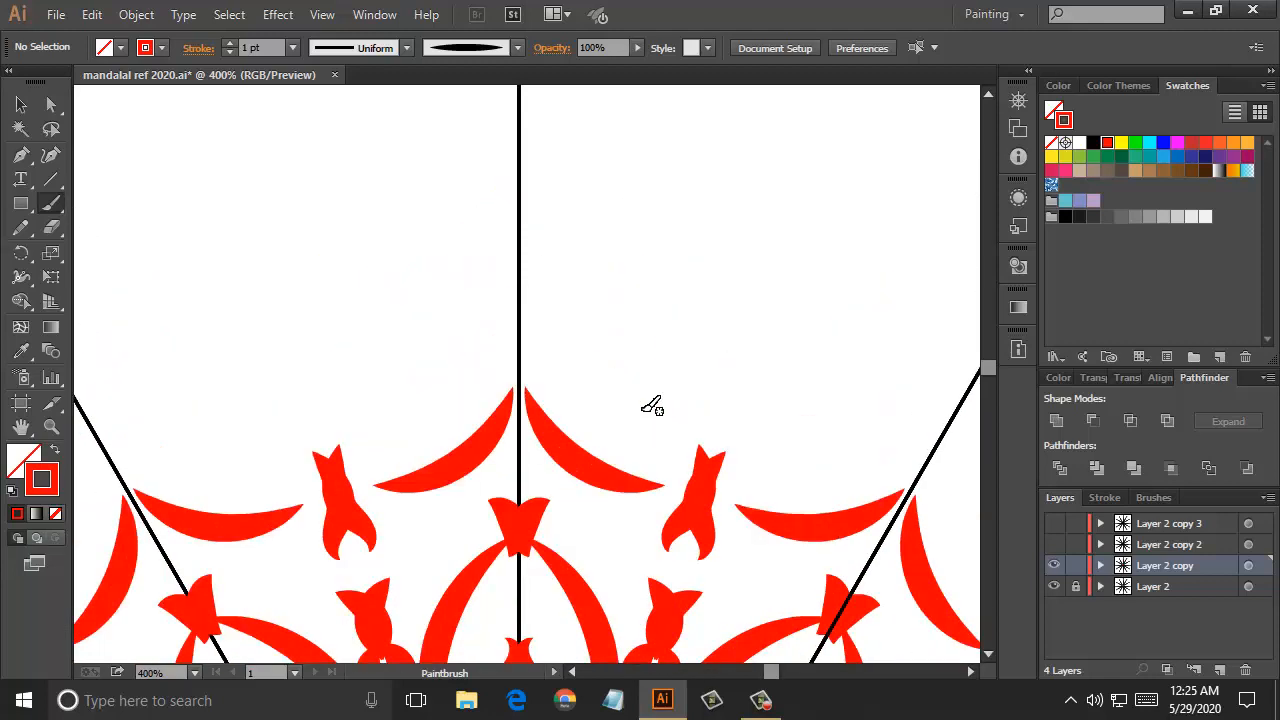
mouse_move(583, 436)
left_mouse_down()
mouse_move(609, 374)
mouse_move(593, 322)
mouse_move(533, 258)
left_mouse_up()
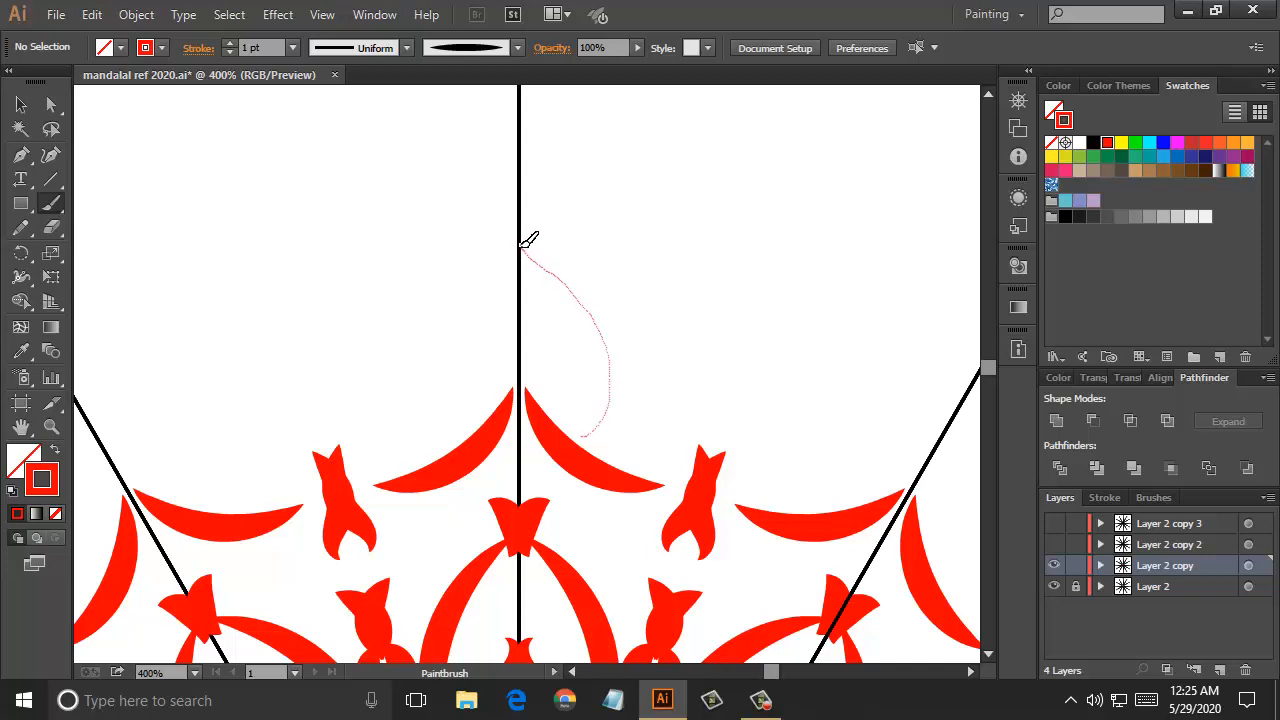
left_click_drag(520, 242, 519, 244)
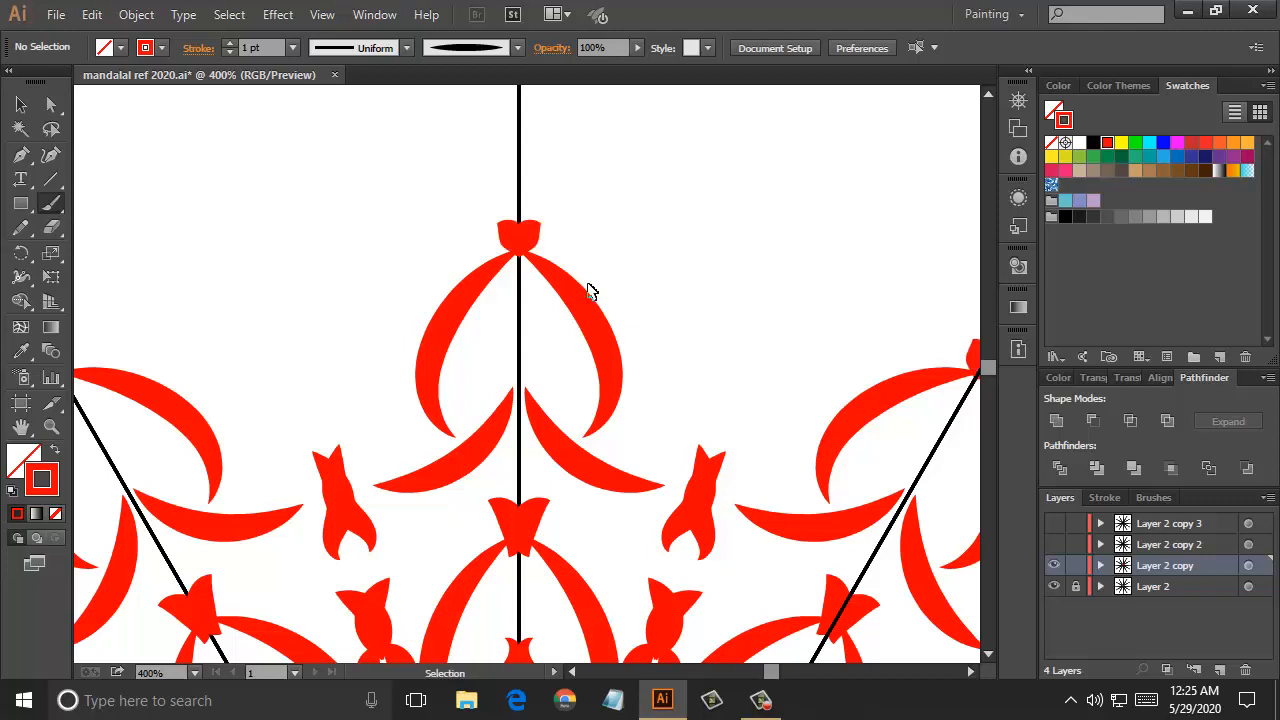
Show Layer 2 copy 2, lock Layer 2 copy, and make Layer 2 copy 2 the active layer
key("ctrl+minus")
key("ctrl+minus")
key("ctrl+minus")
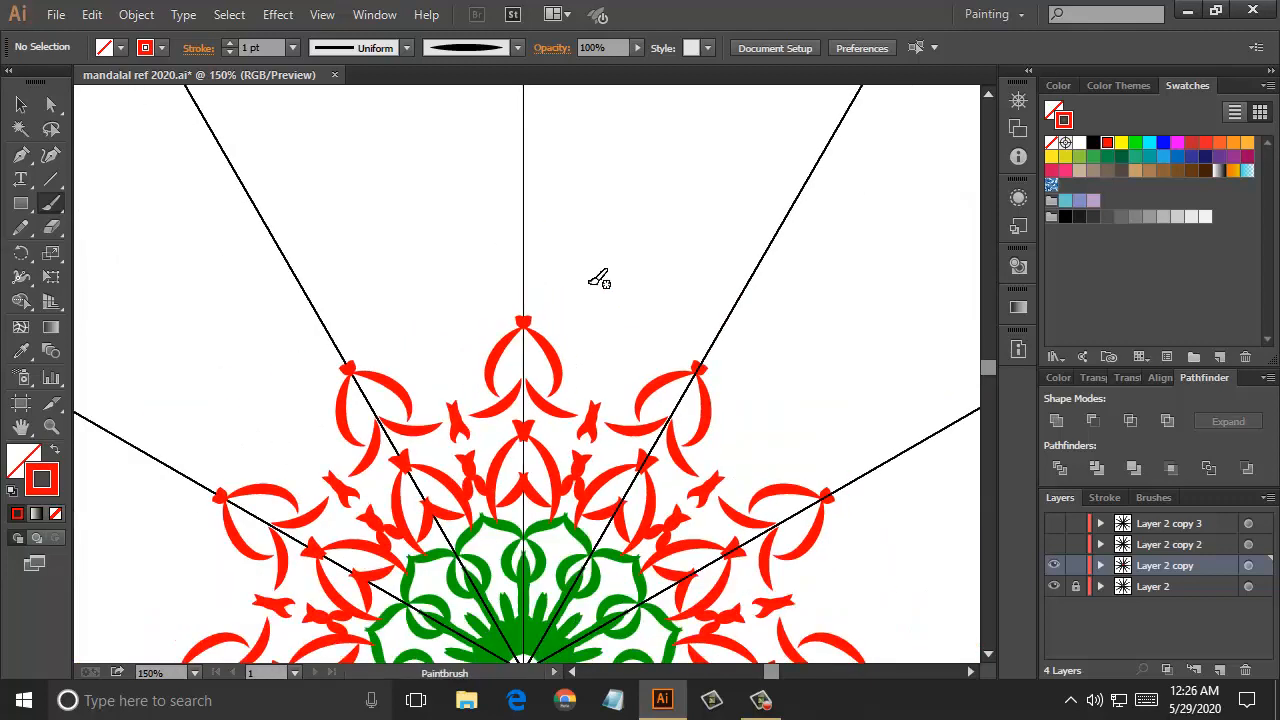
scroll(623, 250, "down", 4)
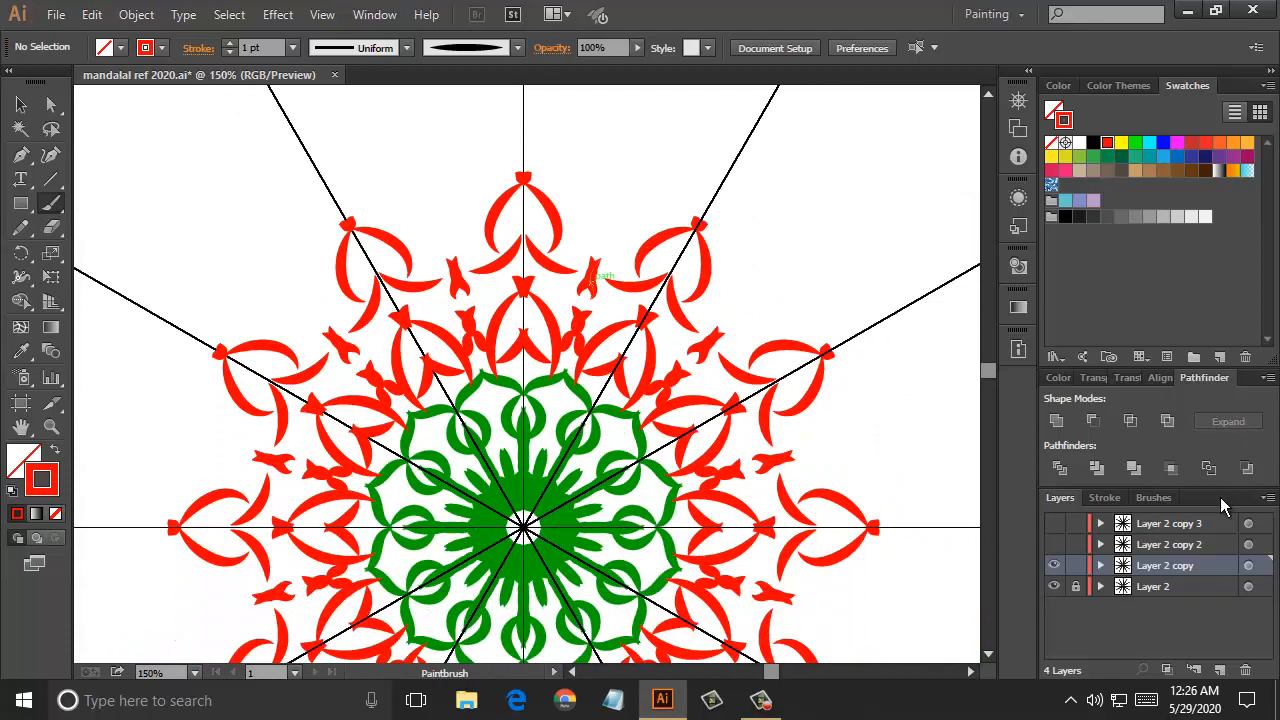
left_click(1055, 545)
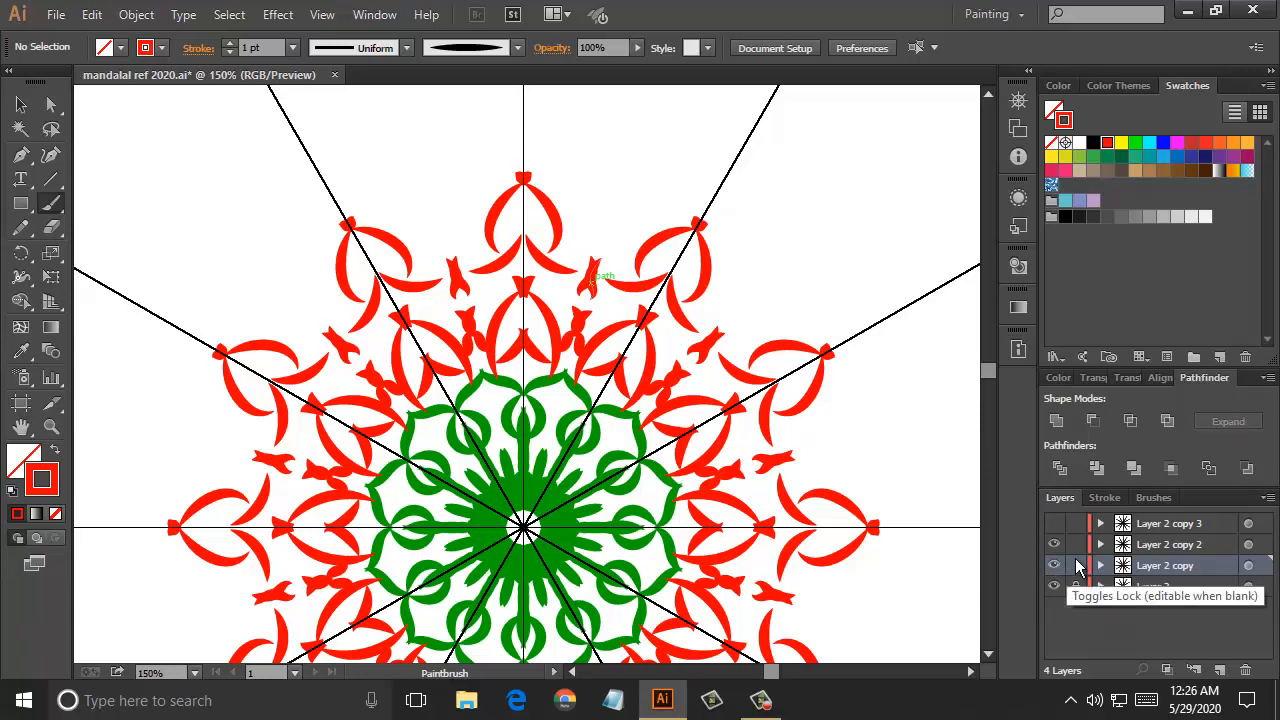
left_click(1076, 566)
left_click(1172, 550)
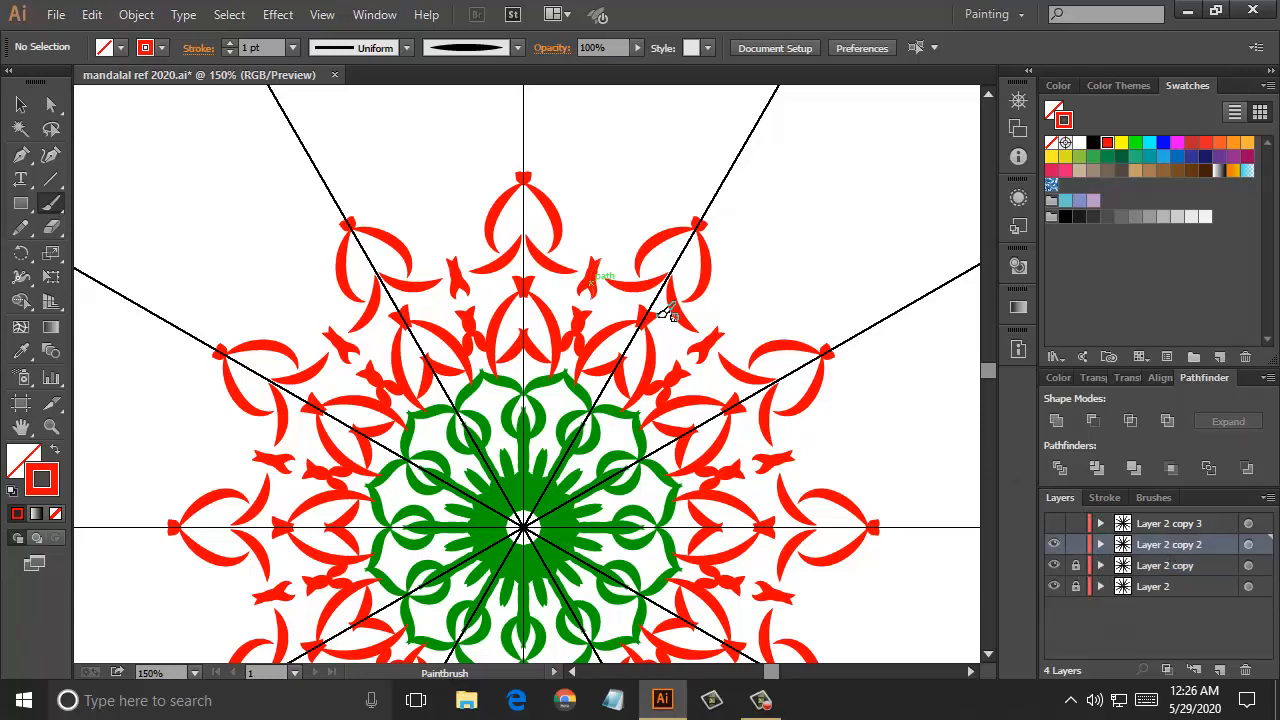
Change the stroke colour to pure blue and paint a leafy tuft in the gaps between the outer red petals
scroll(814, 363, "up", 3)
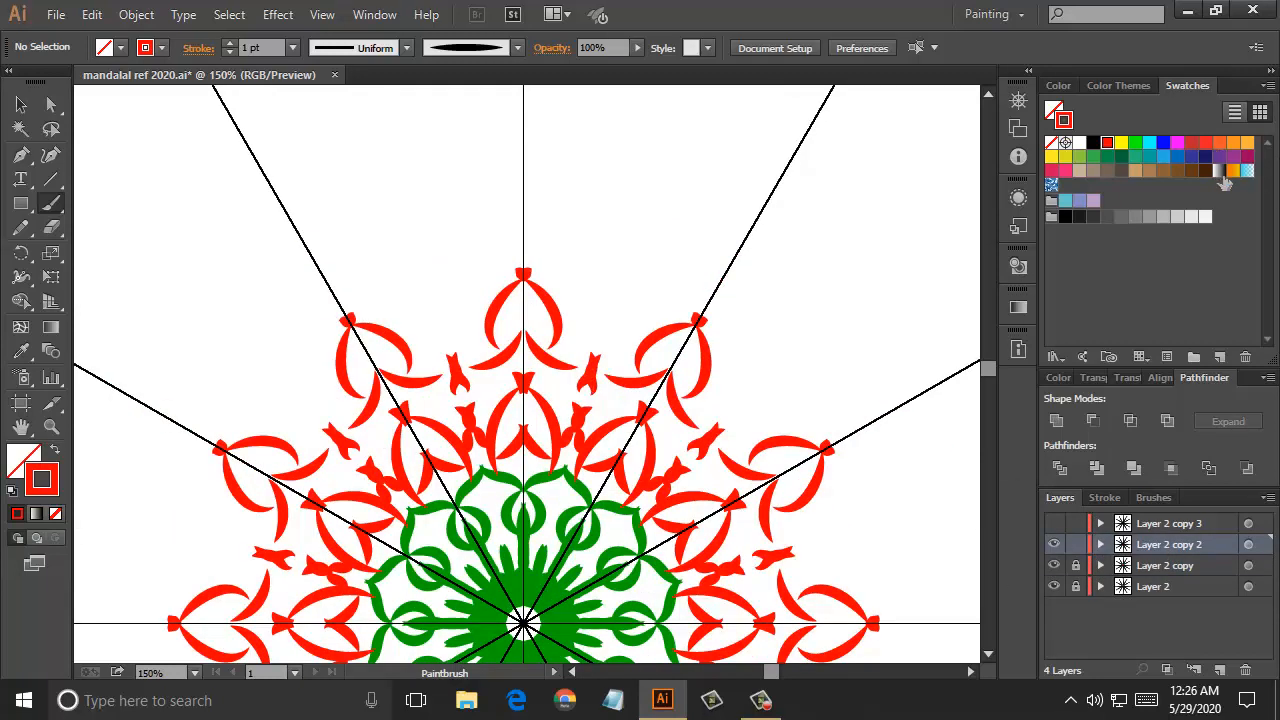
left_click(1164, 146)
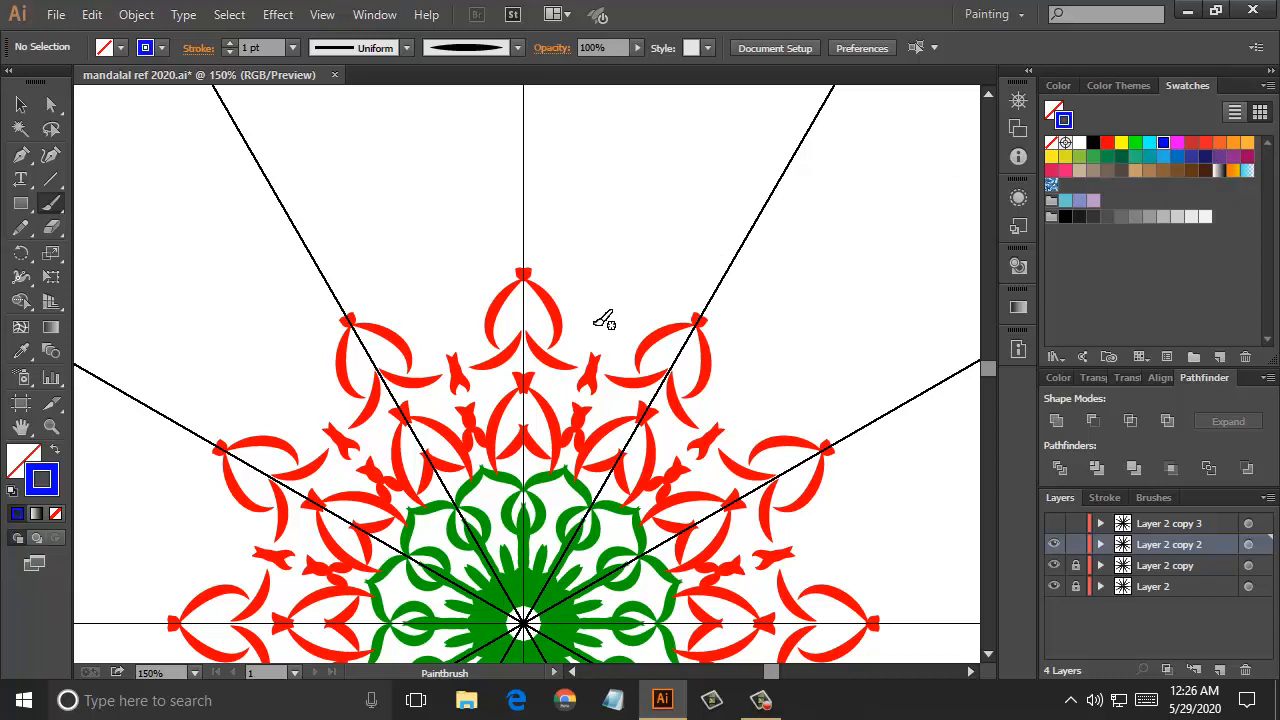
mouse_move(598, 328)
left_mouse_down()
mouse_move(648, 258)
mouse_move(646, 323)
left_mouse_up()
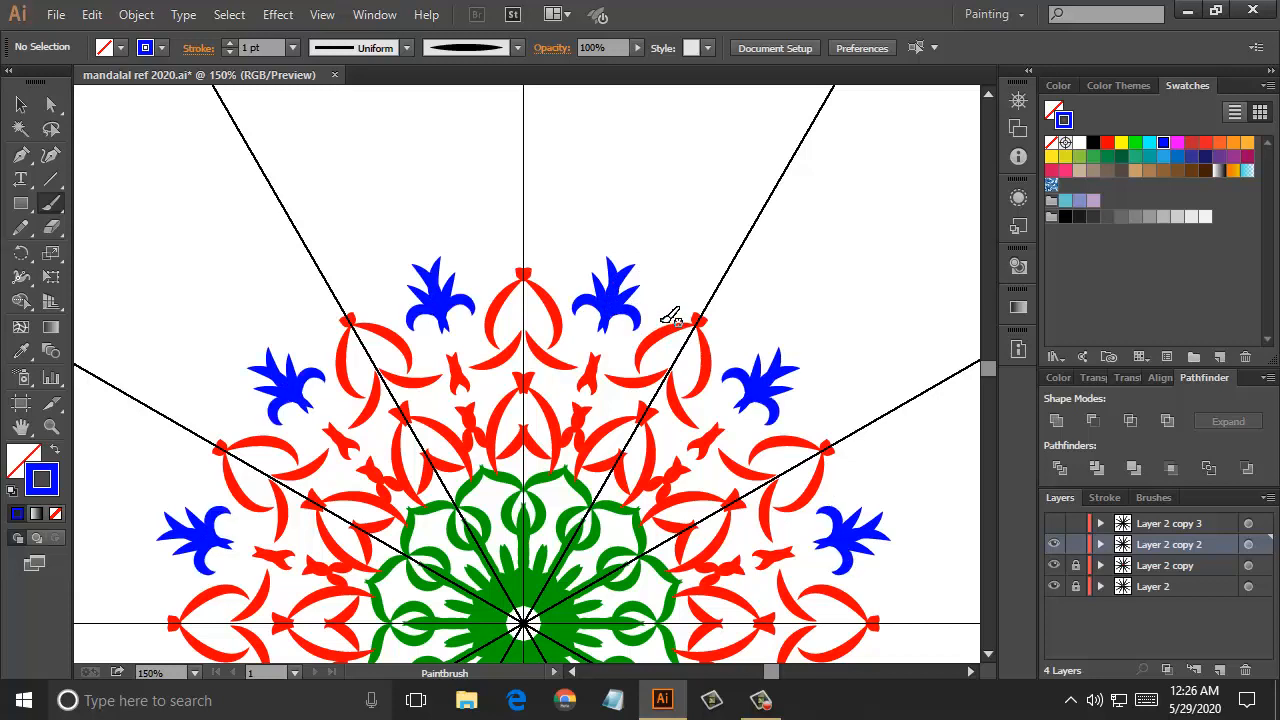
Paint a small blue two-pronged leaf on either side of the guide lines, just beyond the outer red petals
scroll(666, 322, "up", 2)
scroll(666, 322, "up", 1)
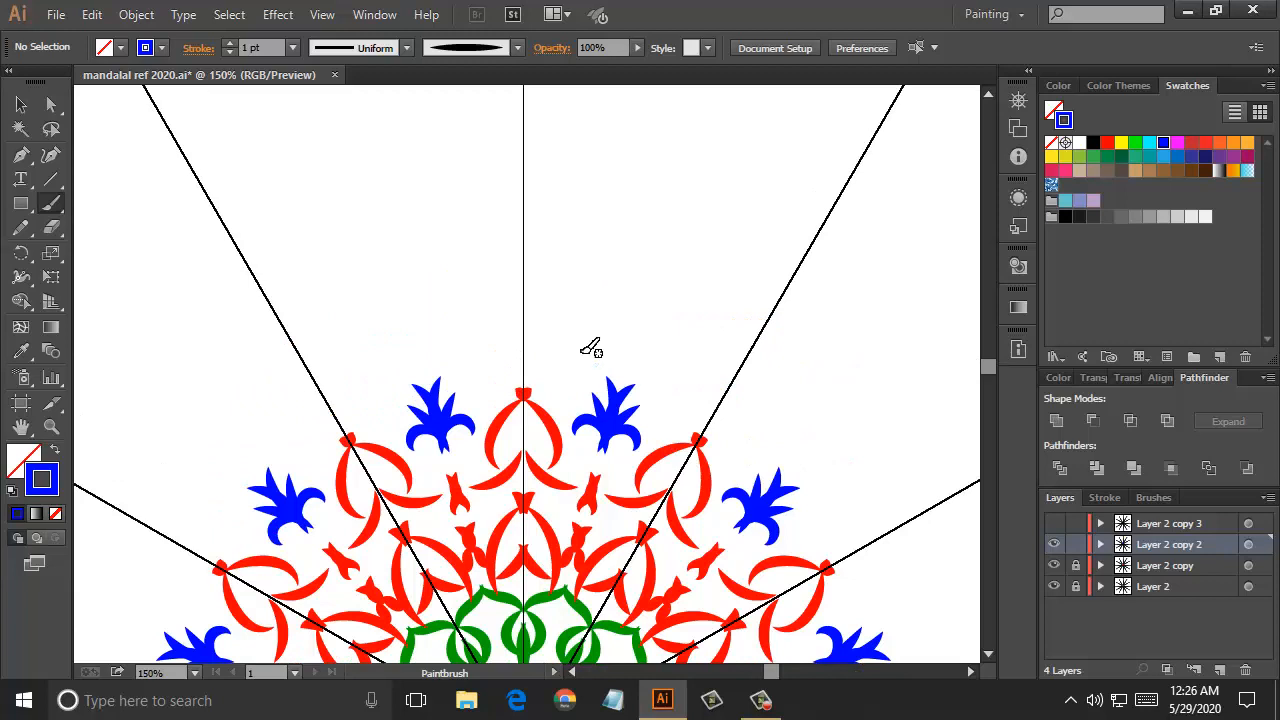
left_click_drag(572, 366, 548, 349)
mouse_move(553, 331)
left_mouse_down()
mouse_move(555, 354)
mouse_move(577, 337)
mouse_move(563, 359)
left_mouse_up()
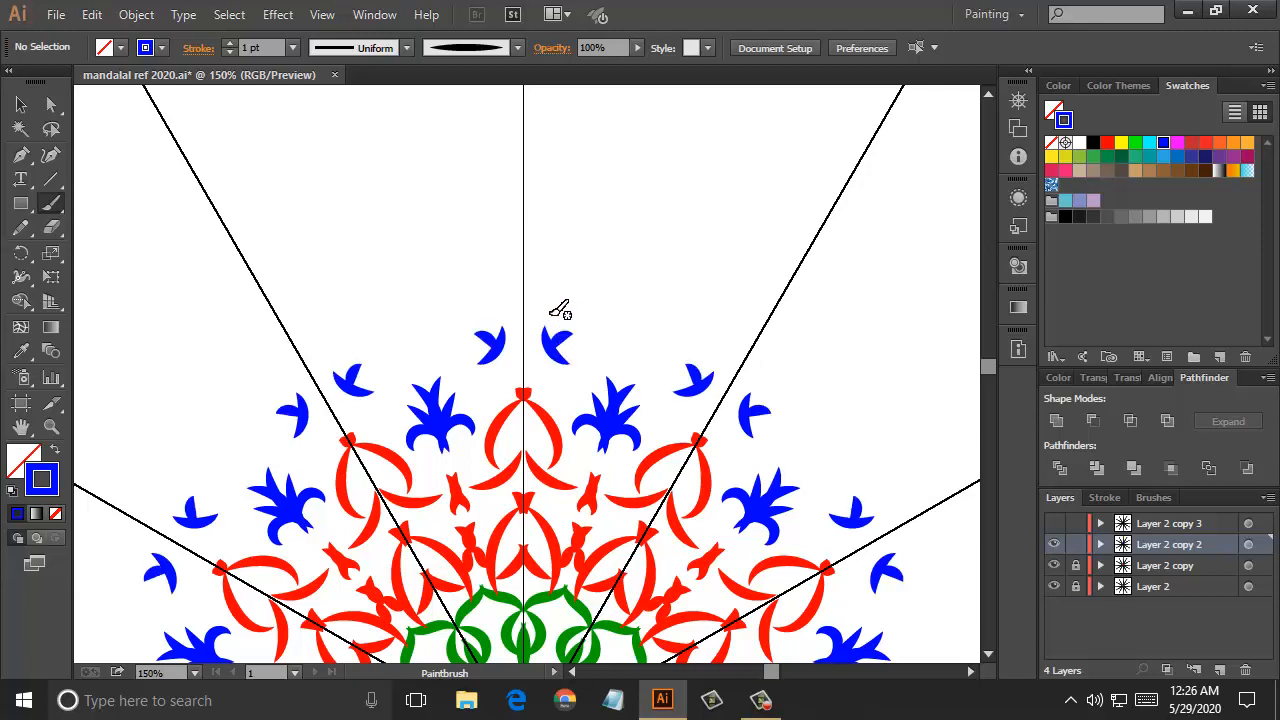
Paint a pointed blue arch on the guide lines, with a V-shaped leaf inside and a curled hook on each side
left_click_drag(549, 316, 522, 246)
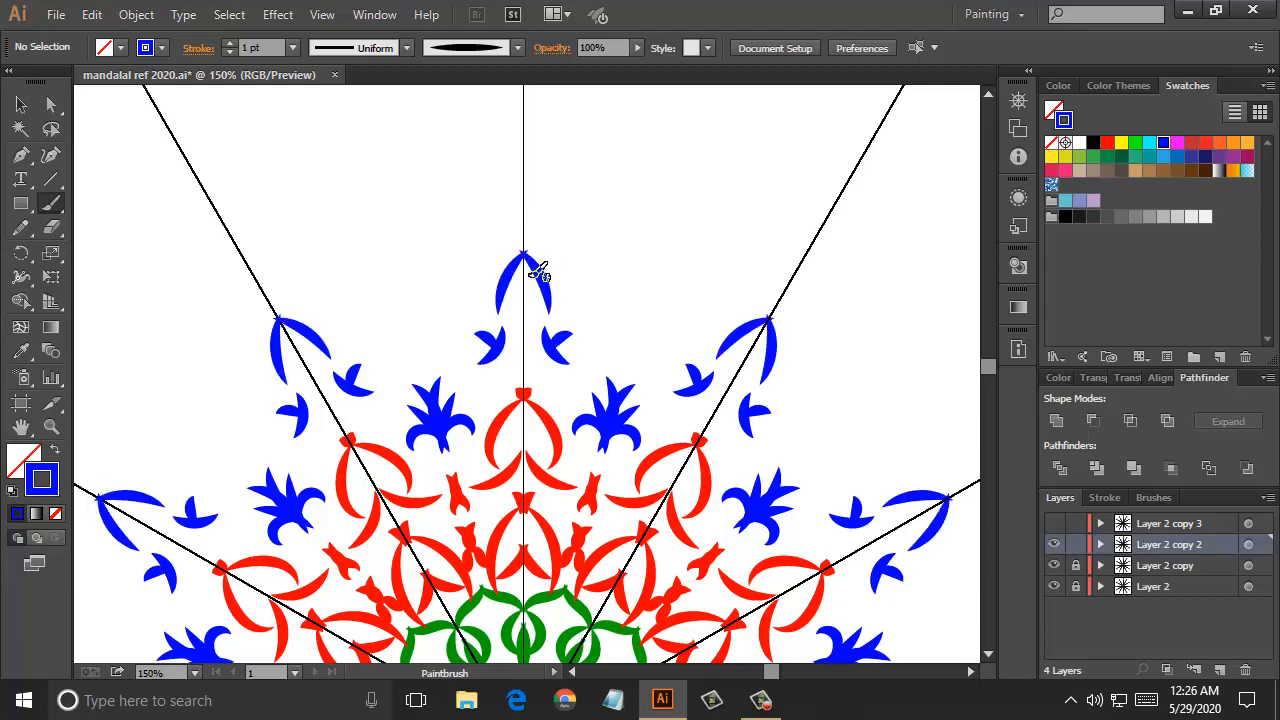
mouse_move(524, 319)
left_mouse_down()
mouse_move(546, 284)
mouse_move(562, 288)
left_mouse_up()
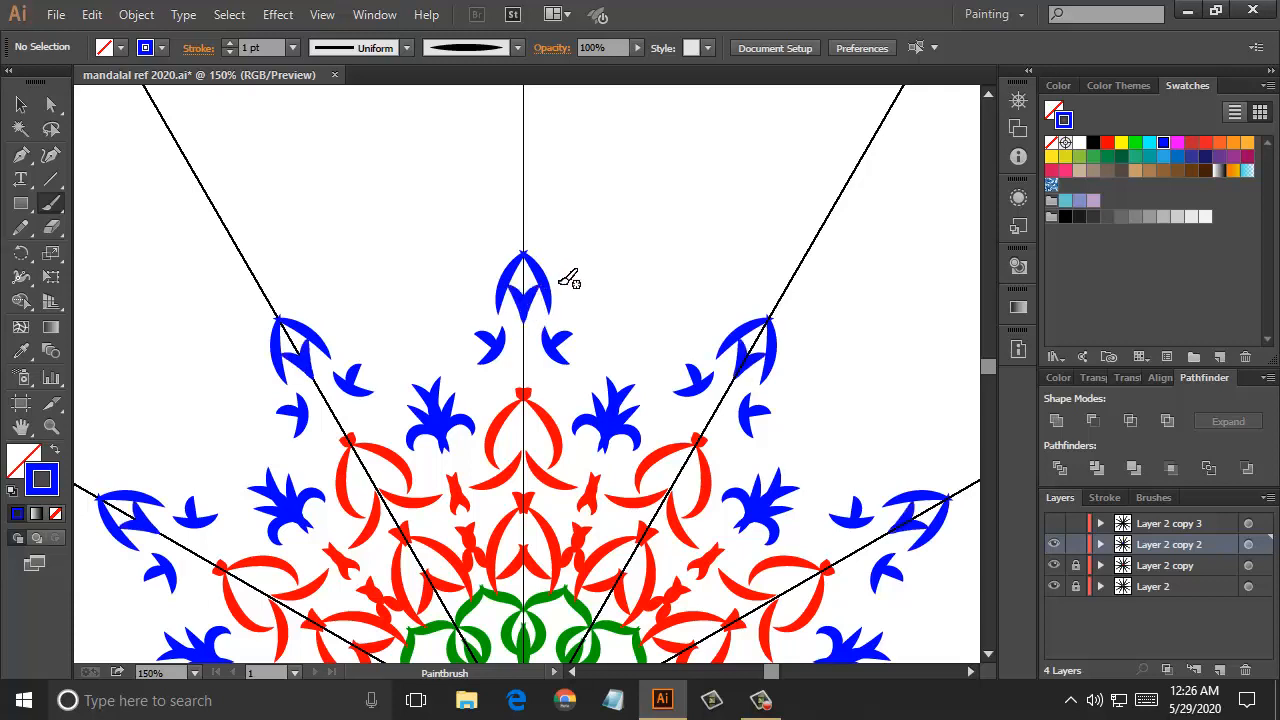
left_click_drag(548, 283, 588, 245)
Paint a blue two-horned cradle between the guide lines, with a short forked wedge below it and a tall forked branch above
mouse_move(588, 248)
left_mouse_down()
mouse_move(640, 310)
mouse_move(662, 311)
left_mouse_up()
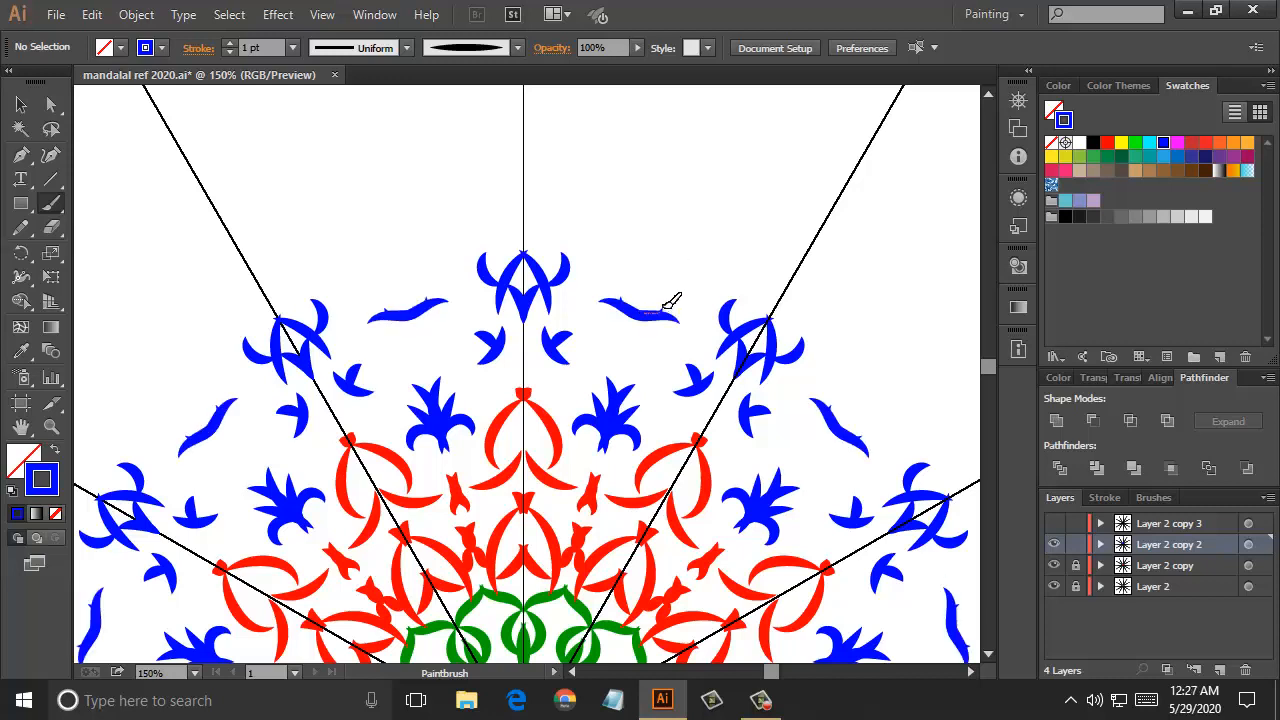
left_click_drag(665, 308, 679, 287)
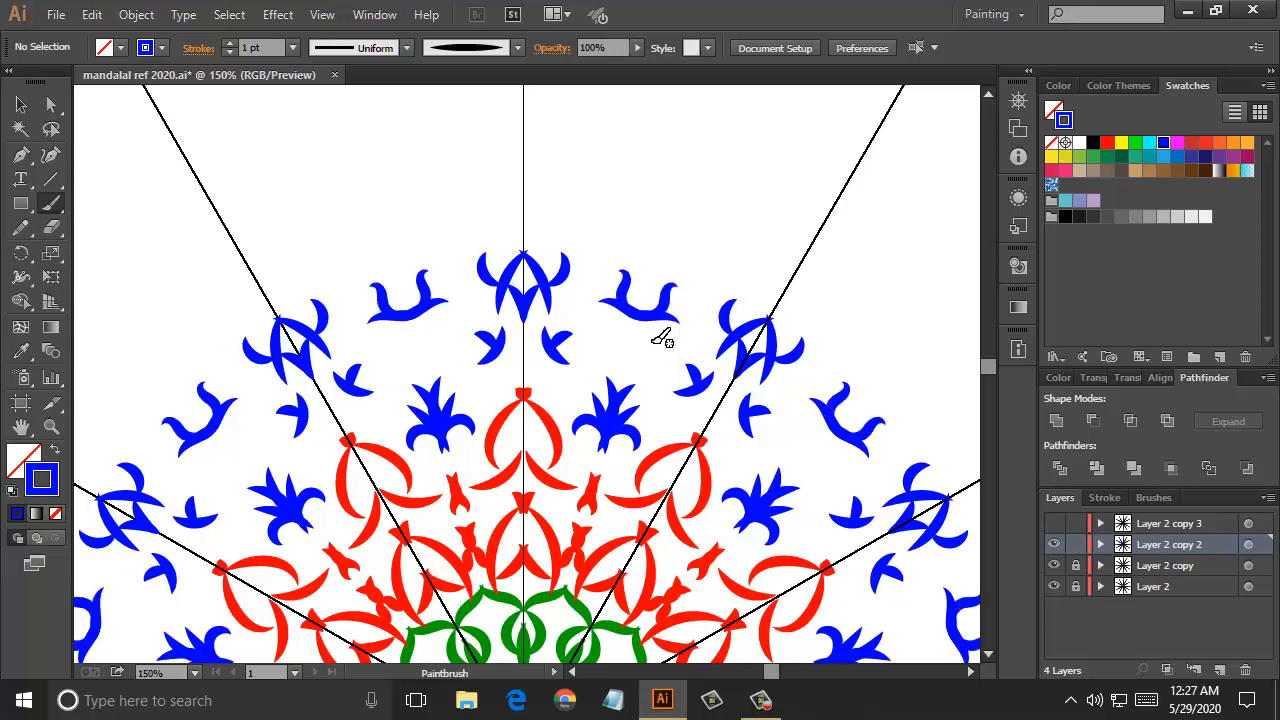
scroll(648, 338, "down", 1)
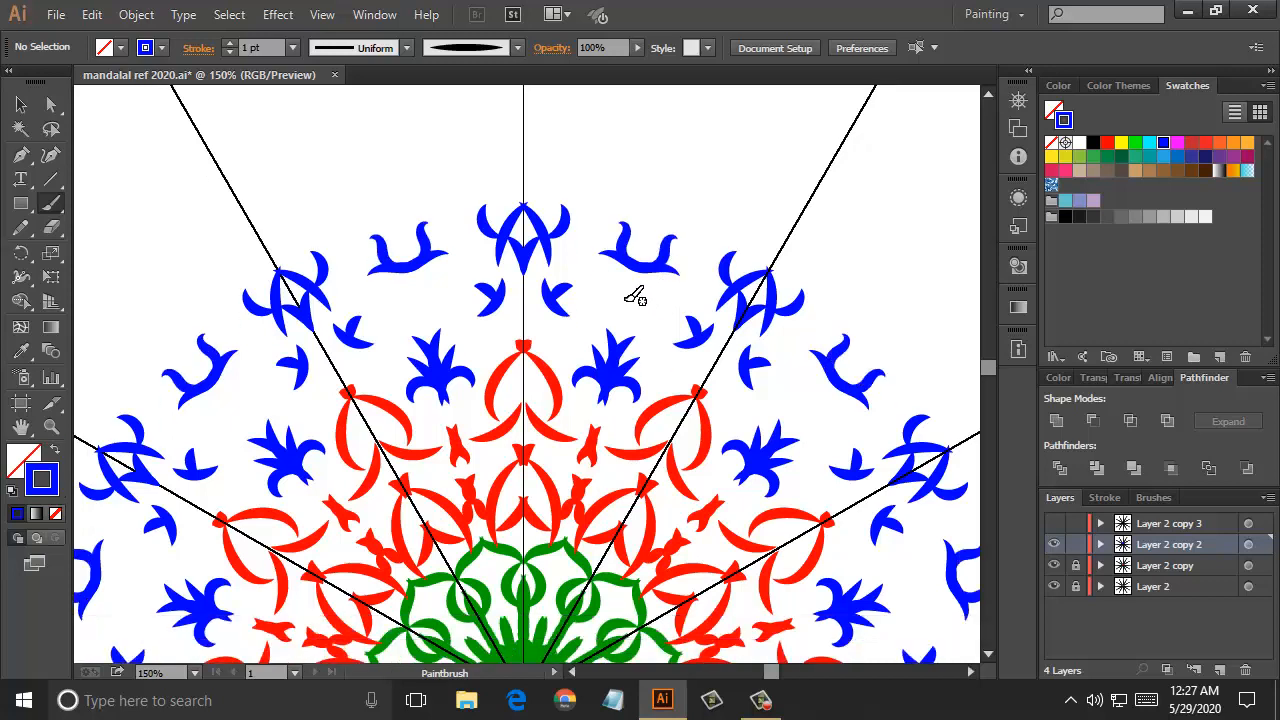
left_click_drag(622, 320, 627, 282)
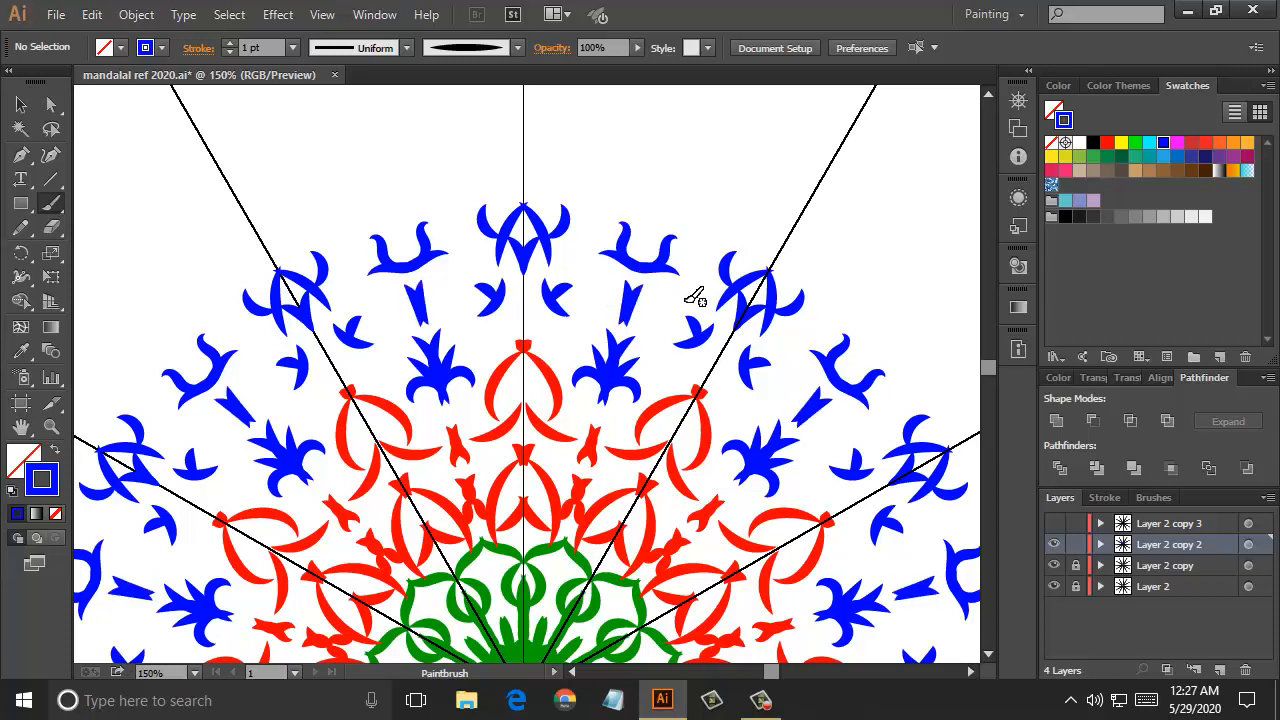
scroll(686, 303, "up", 2)
left_click_drag(639, 325, 634, 228)
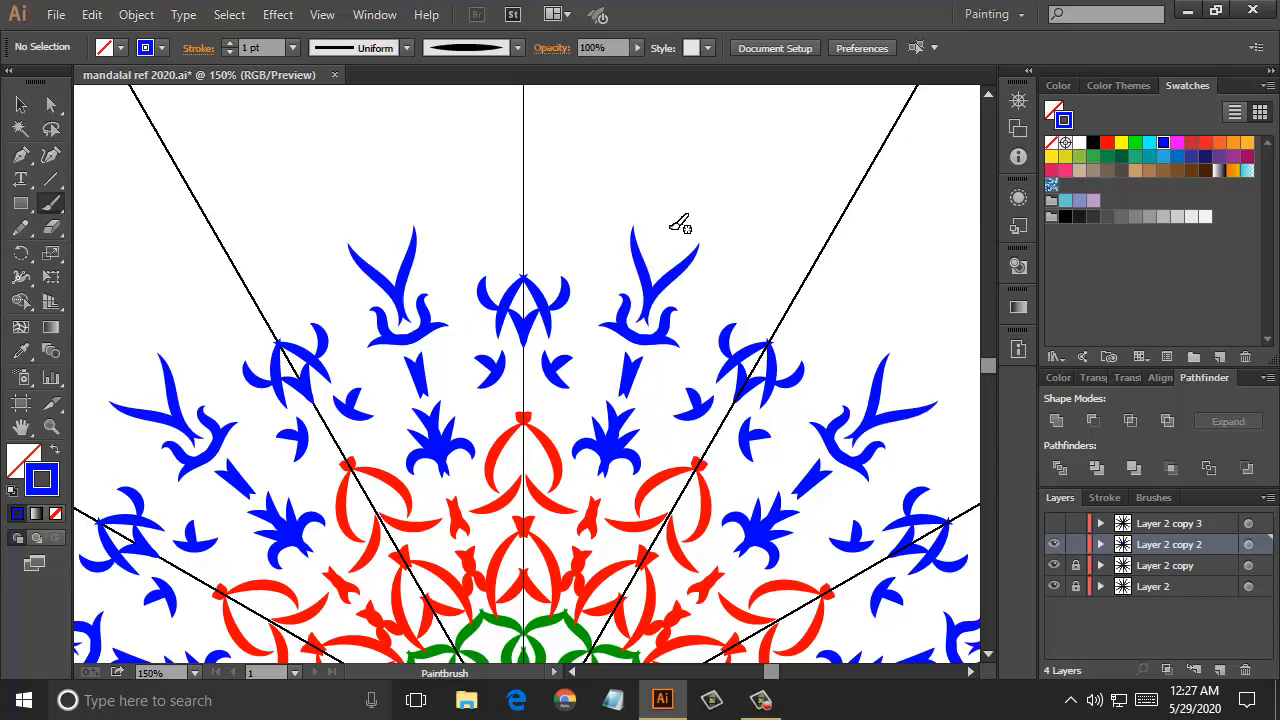
Paint a scalloped blue border around the motifs, with a forked sprig where the arcs meet on the guide lines
mouse_move(801, 270)
left_mouse_down()
mouse_move(773, 220)
mouse_move(689, 152)
left_mouse_up()
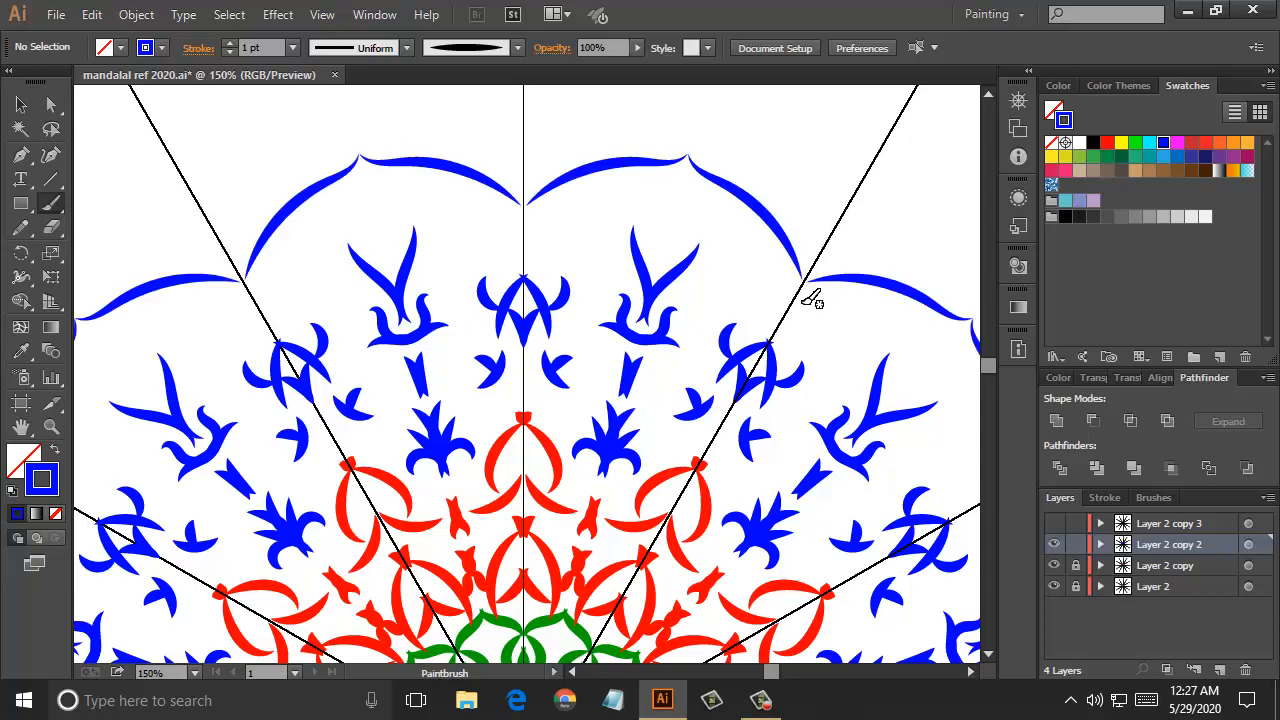
scroll(810, 315, "up", 2)
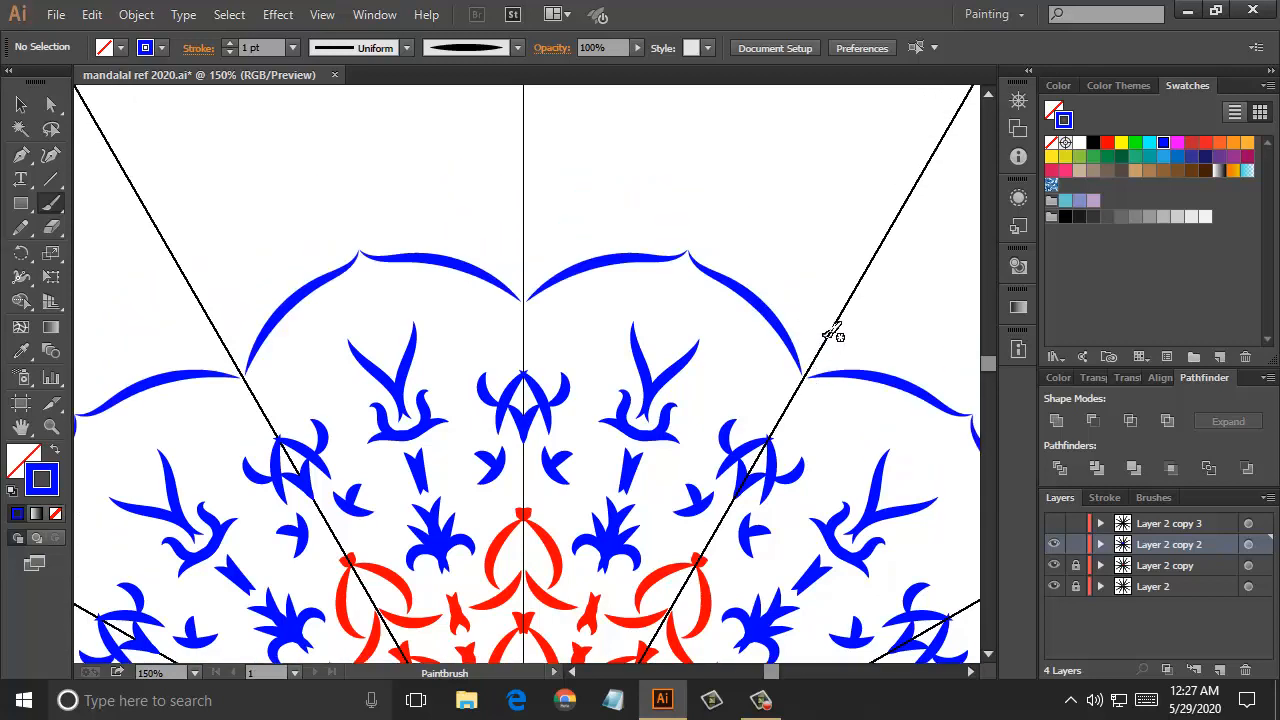
left_click_drag(793, 398, 820, 321)
left_click_drag(828, 348, 846, 349)
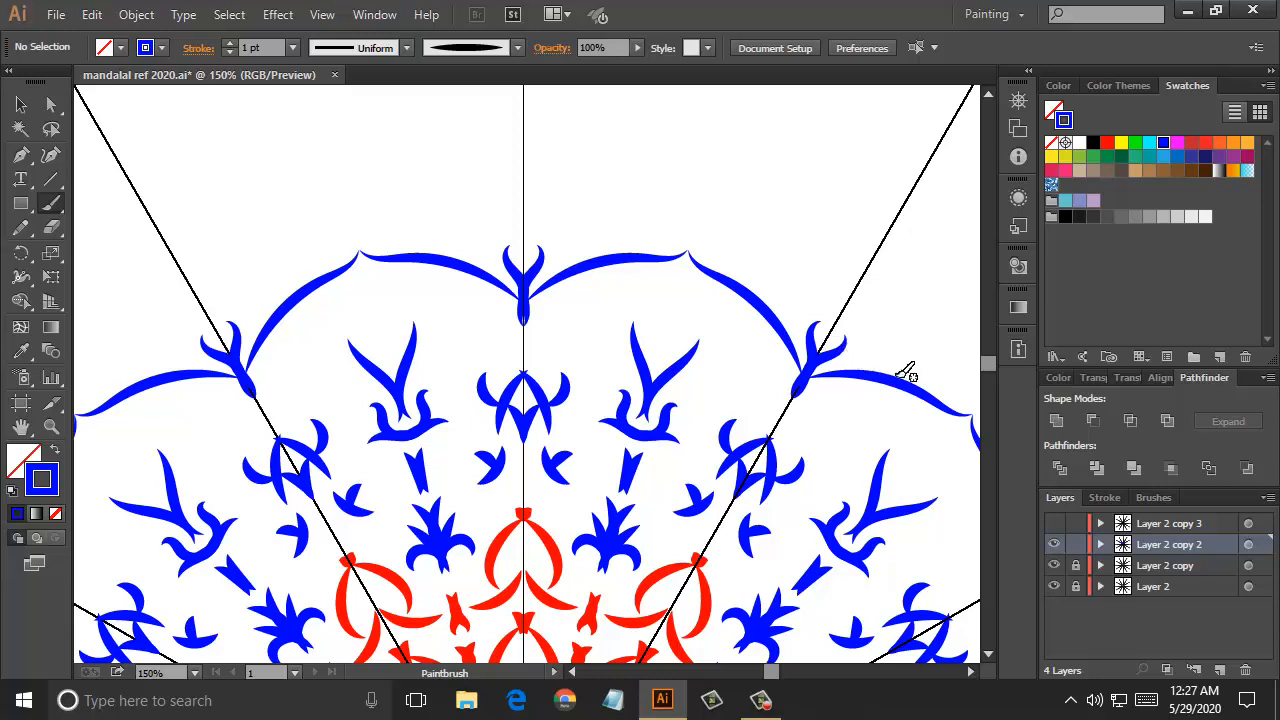
Paint a small forked blue accent over each pointed peak of the scalloped border
scroll(906, 366, "up", 1)
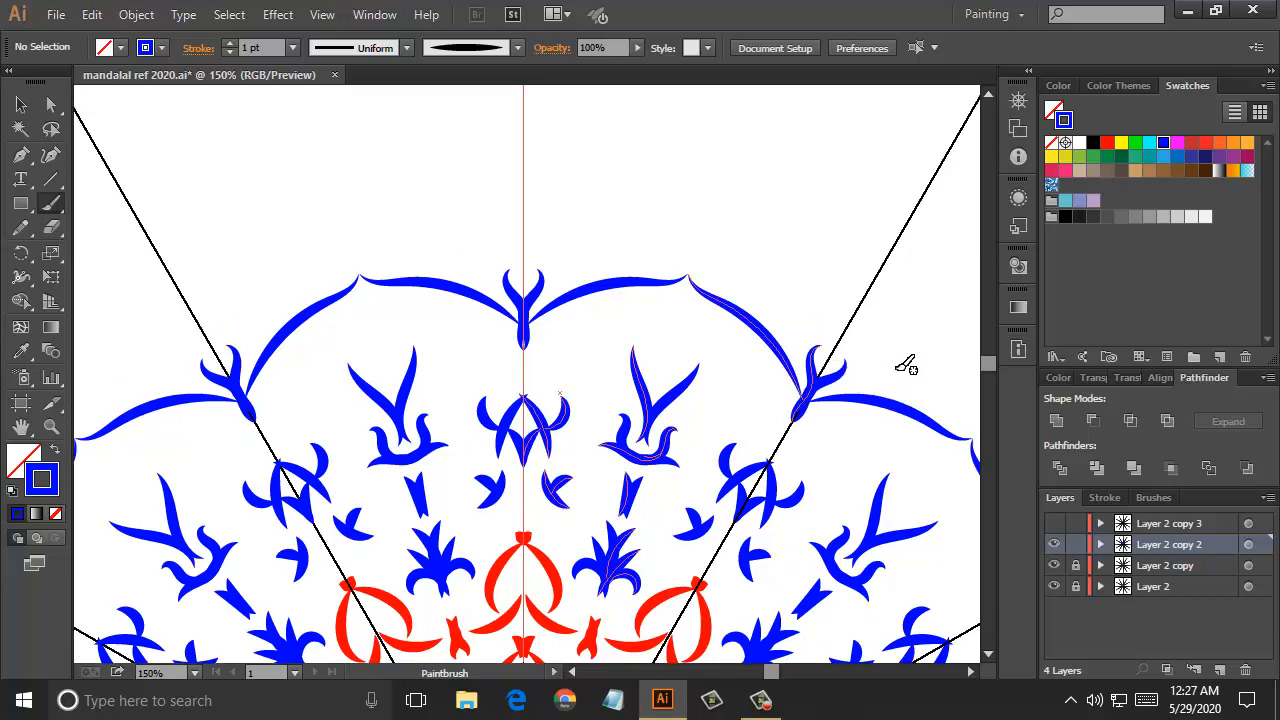
scroll(906, 366, "down", 2)
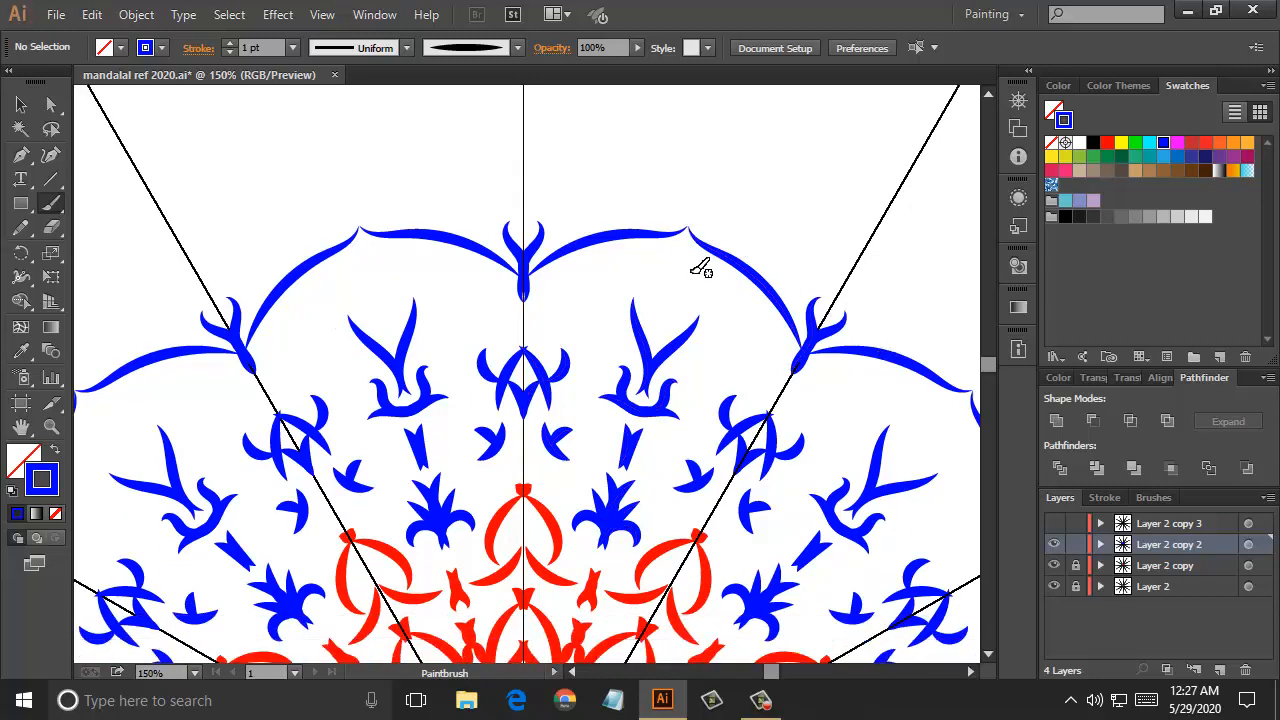
mouse_move(695, 238)
left_mouse_down()
mouse_move(708, 206)
mouse_move(730, 243)
left_mouse_up()
left_click_drag(731, 245, 730, 247)
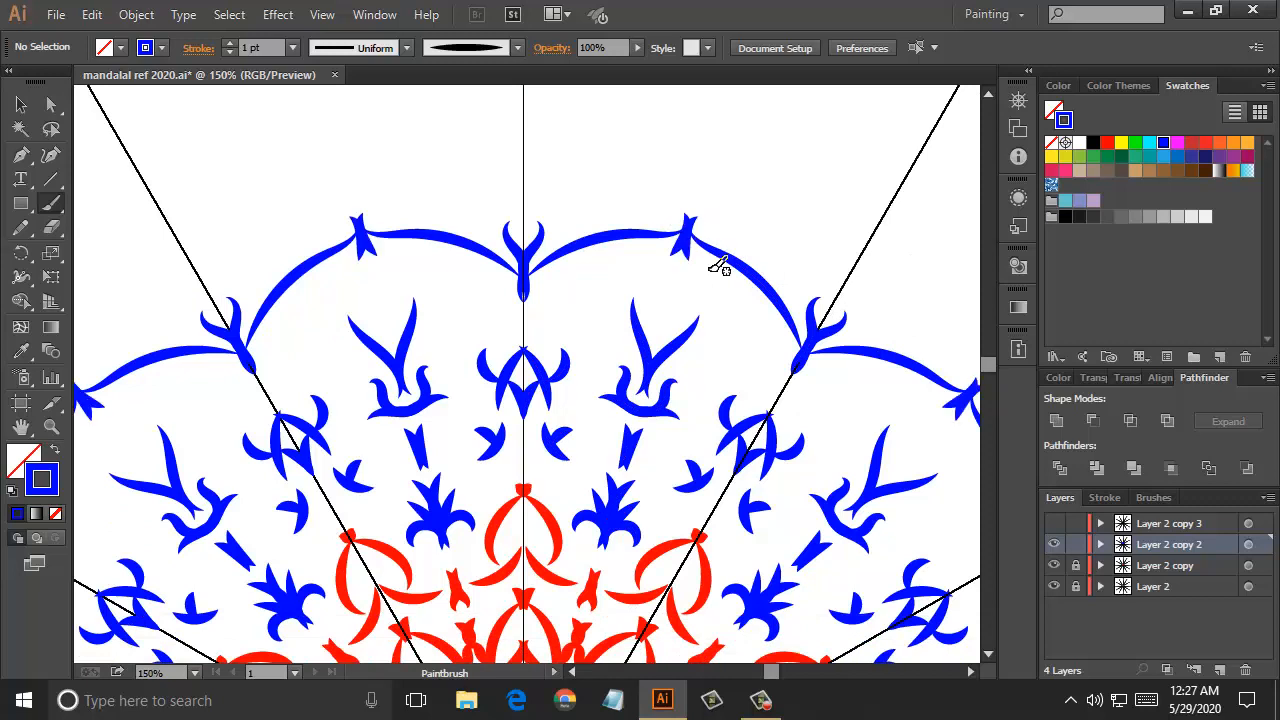
Examine the painted green, red and blue rings up close and as a whole mandala
scroll(709, 303, "down", 1)
scroll(709, 303, "down", 4)
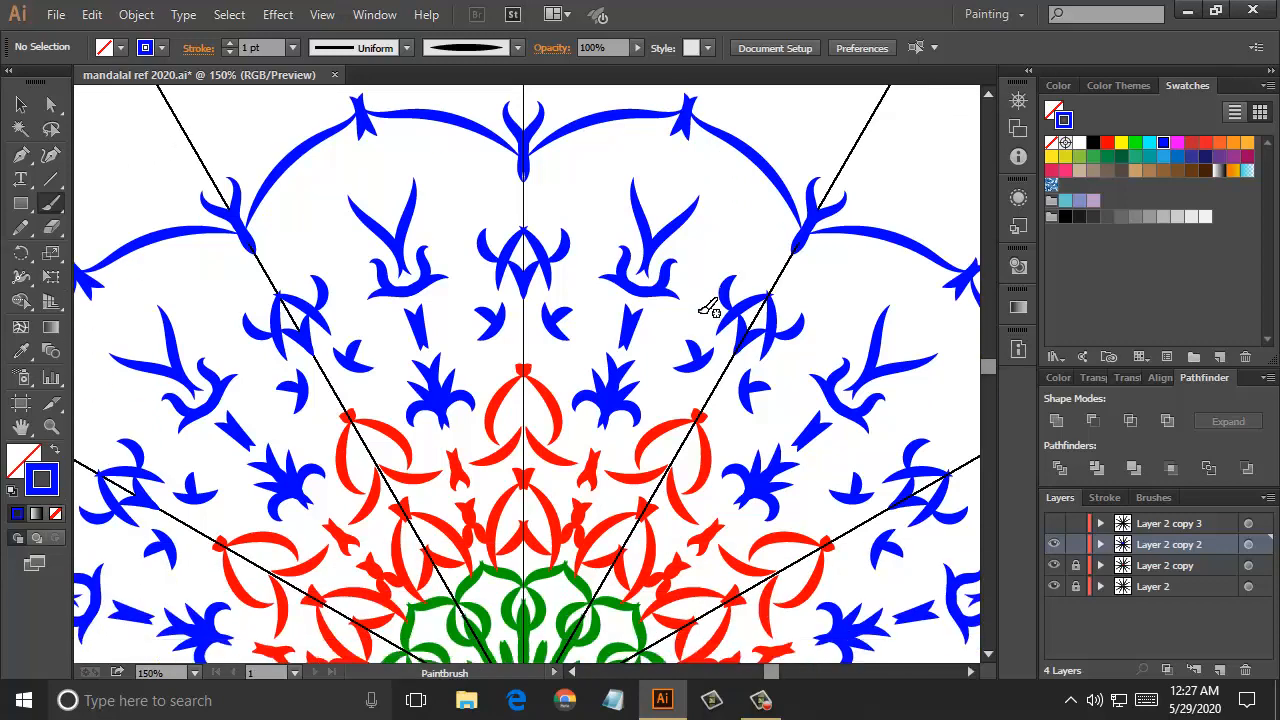
scroll(709, 308, "down", 7)
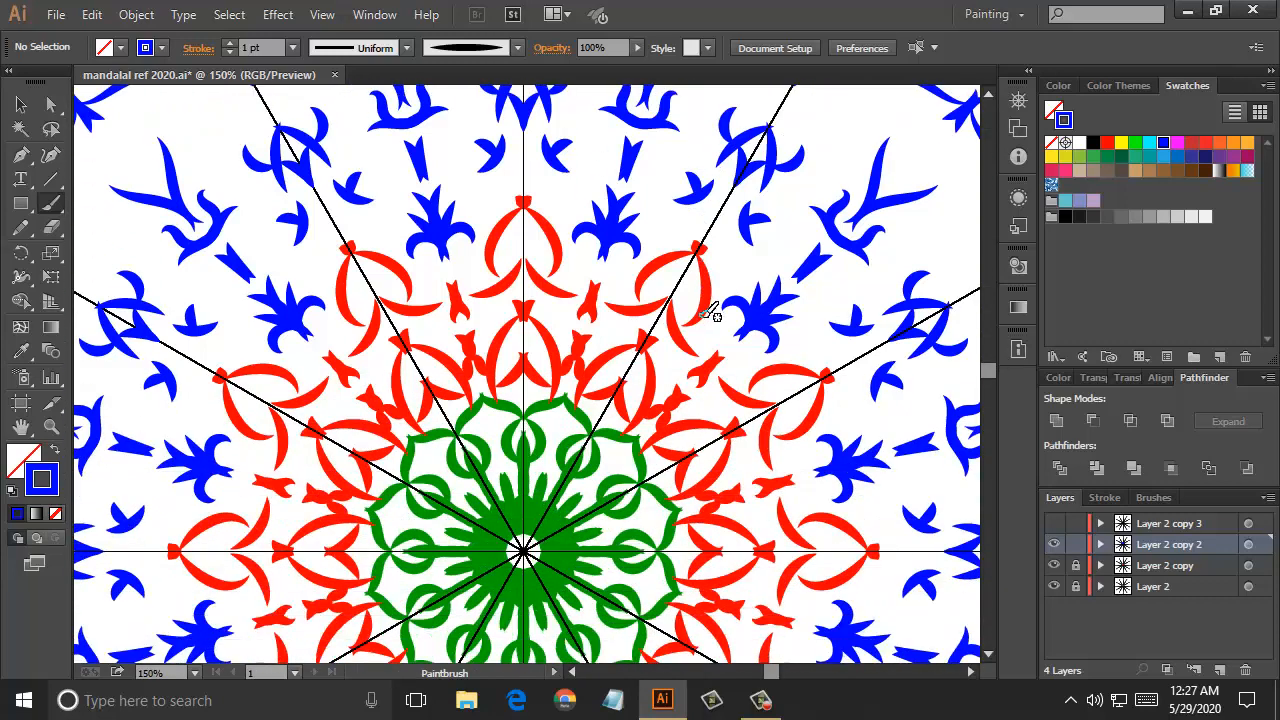
scroll(945, 466, "up", 4)
scroll(762, 430, "up", 10)
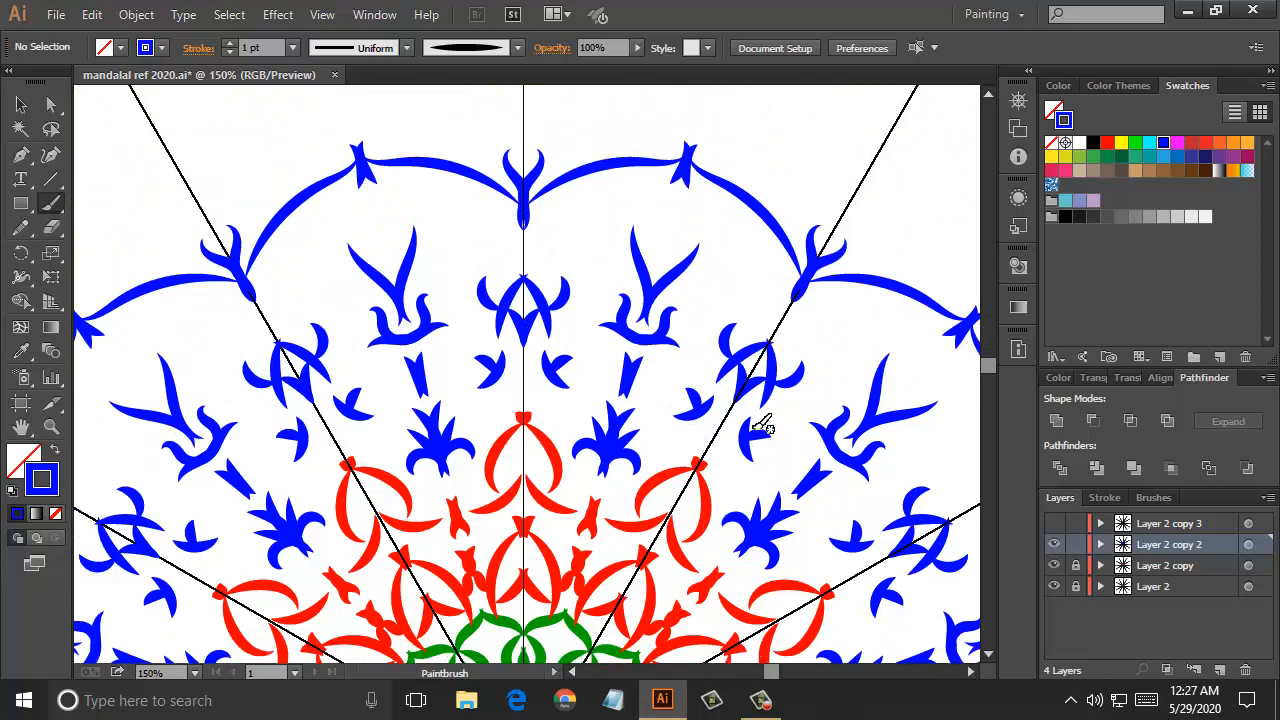
key("ctrl")
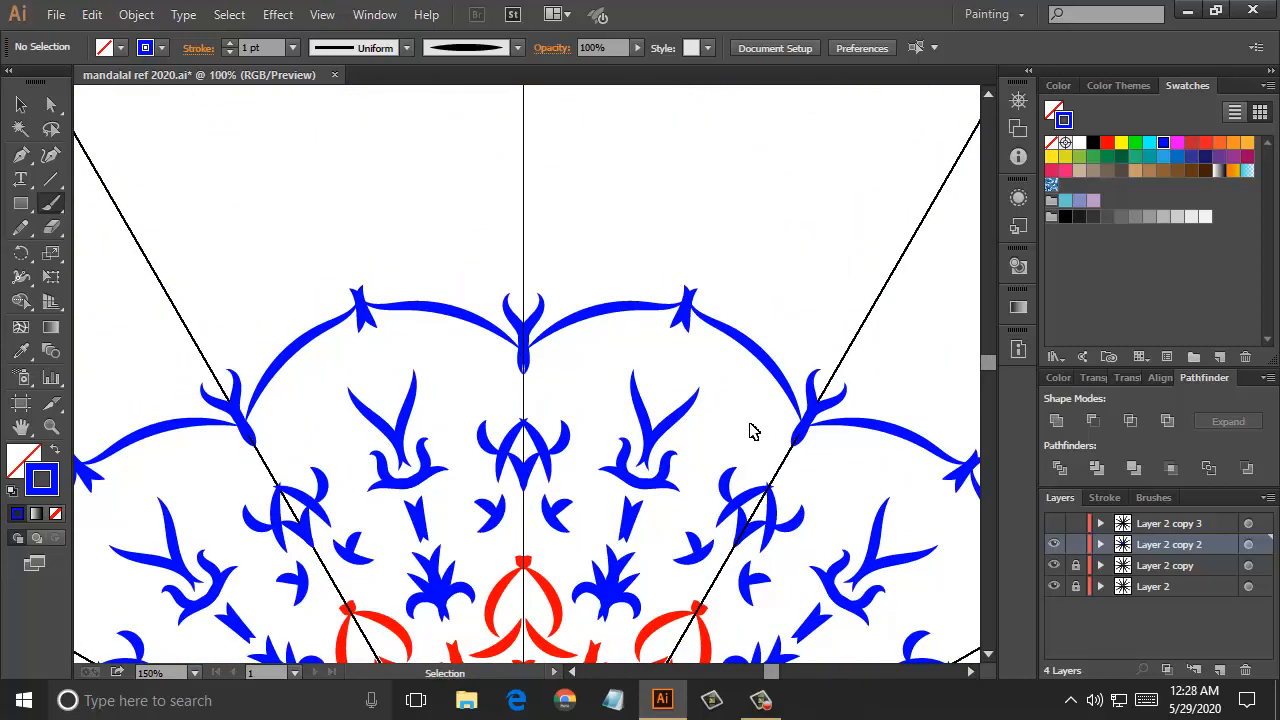
key("ctrl+minus")
key("ctrl+minus")
key("ctrl+minus")
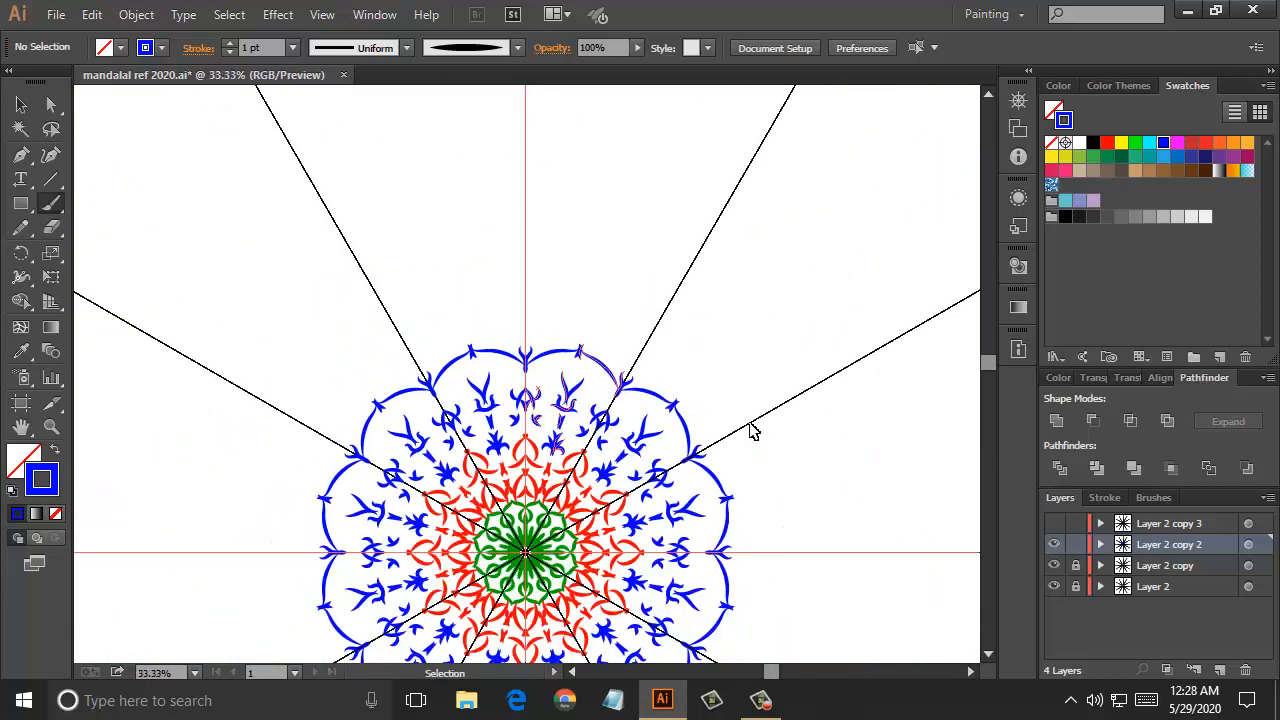
key("ctrl+minus")
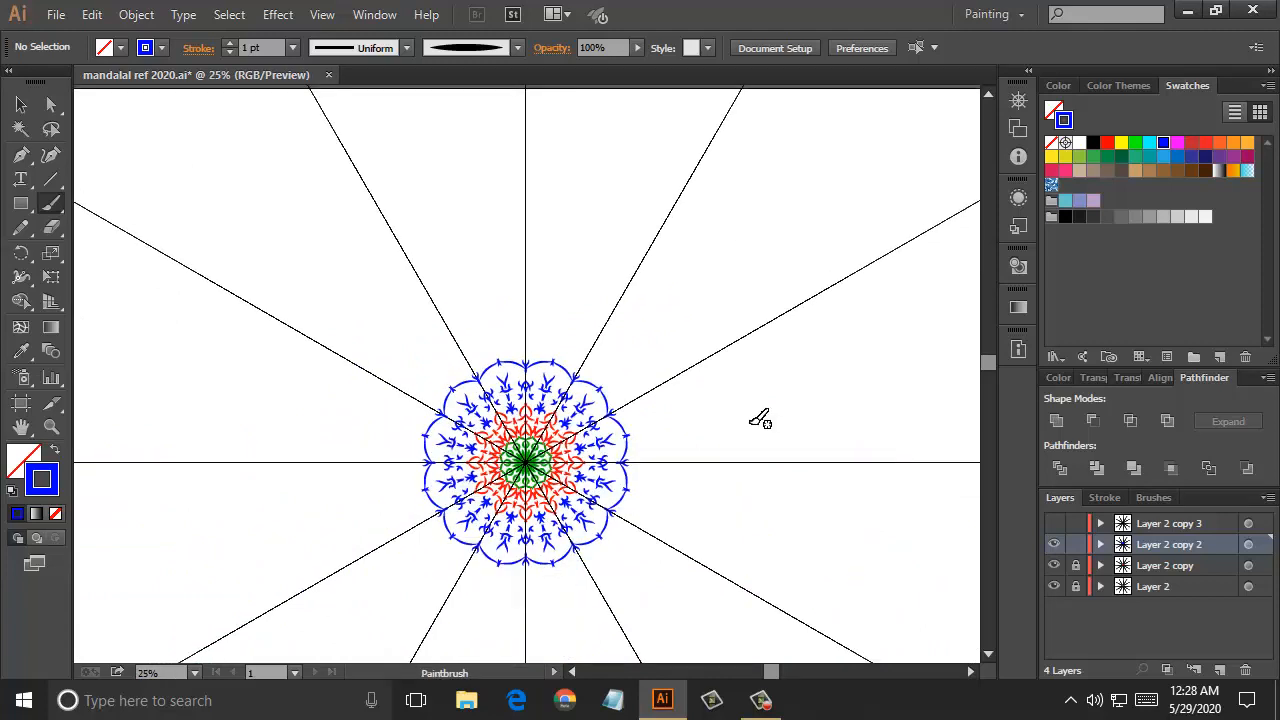
Lock Layer 2 copy 2 and move Layer 2 copy 3 to the end of the layer stack, below Layer 2
scroll(755, 410, "down", 1)
scroll(762, 408, "down", 2)
scroll(762, 408, "up", 1)
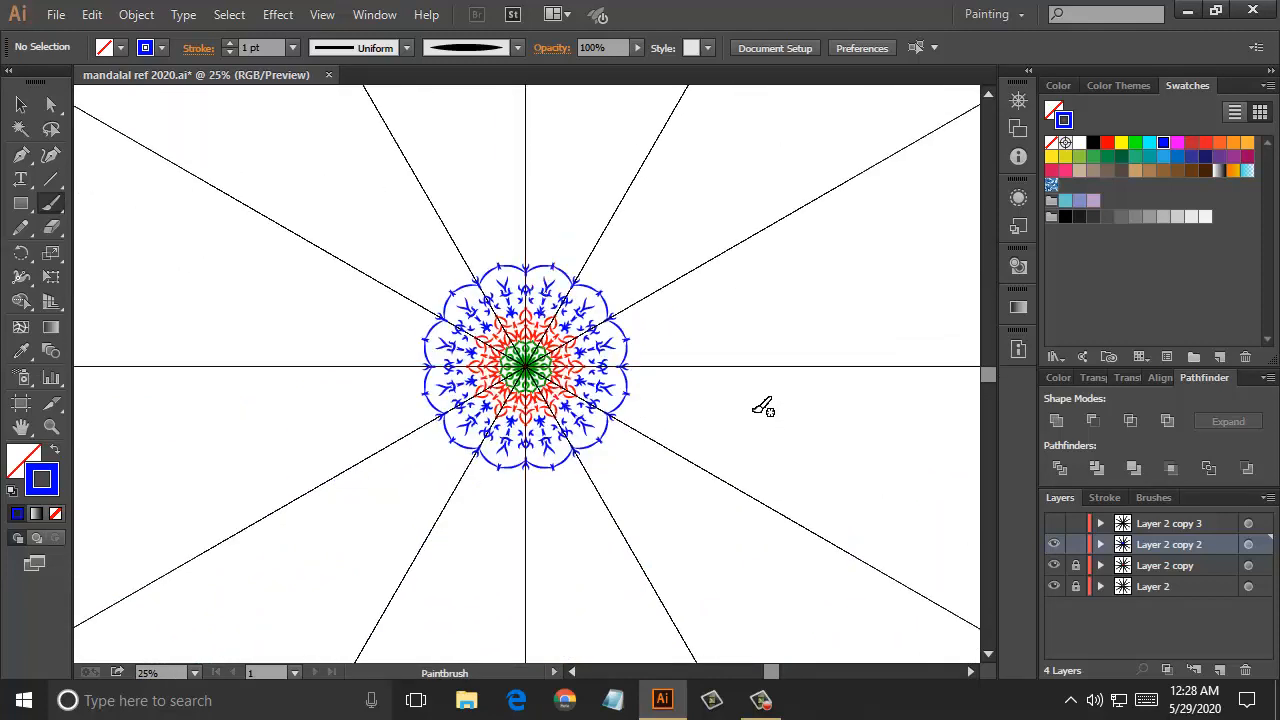
scroll(763, 408, "up", 1)
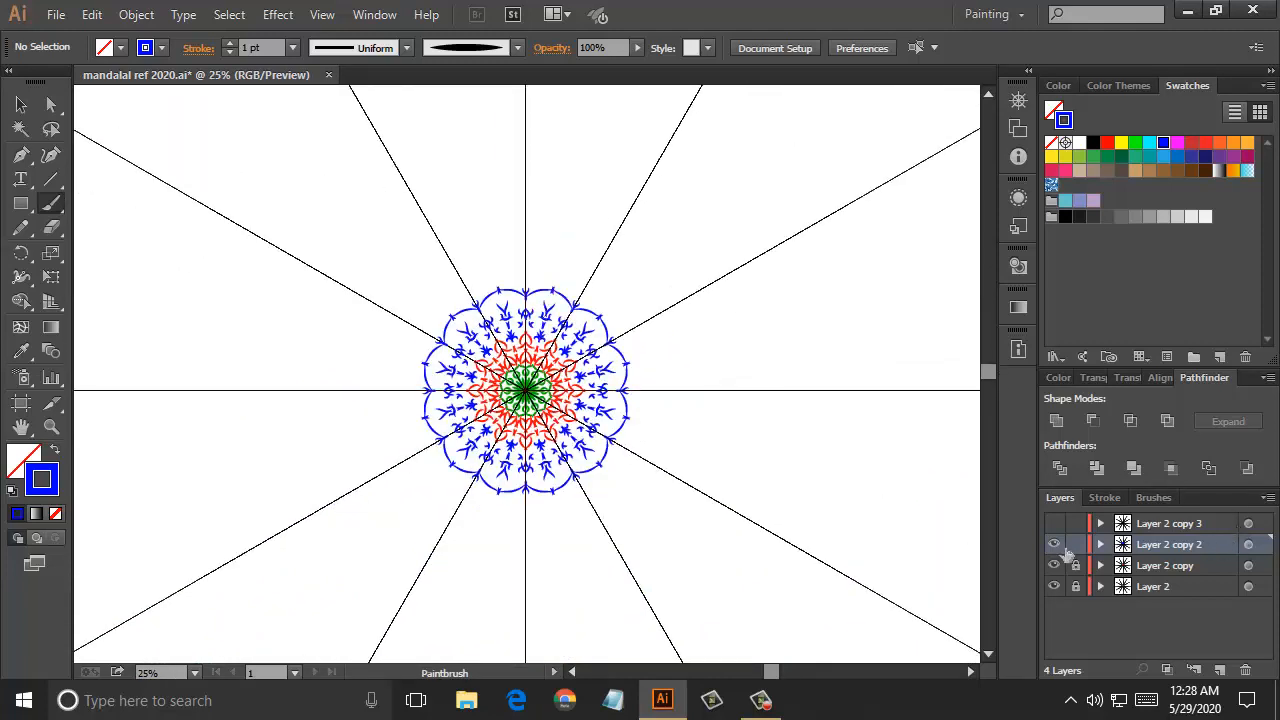
left_click(1076, 544)
left_click(1195, 523)
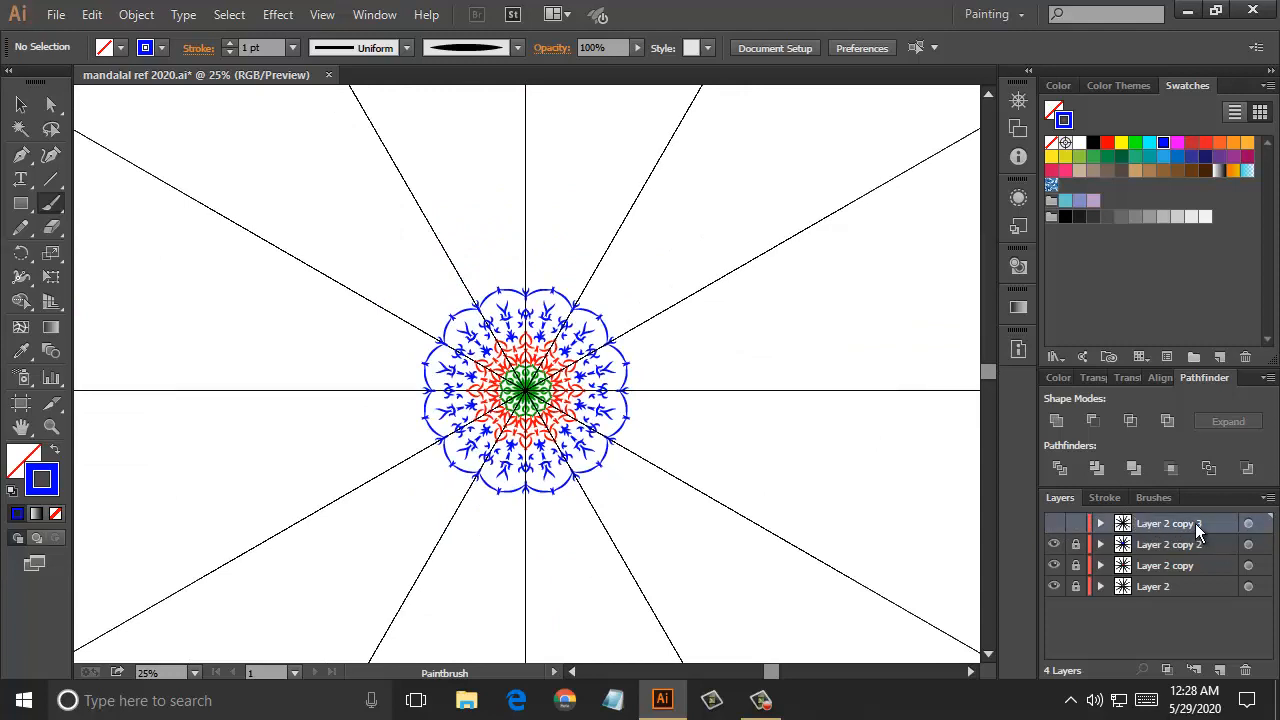
left_click_drag(1195, 523, 1218, 640)
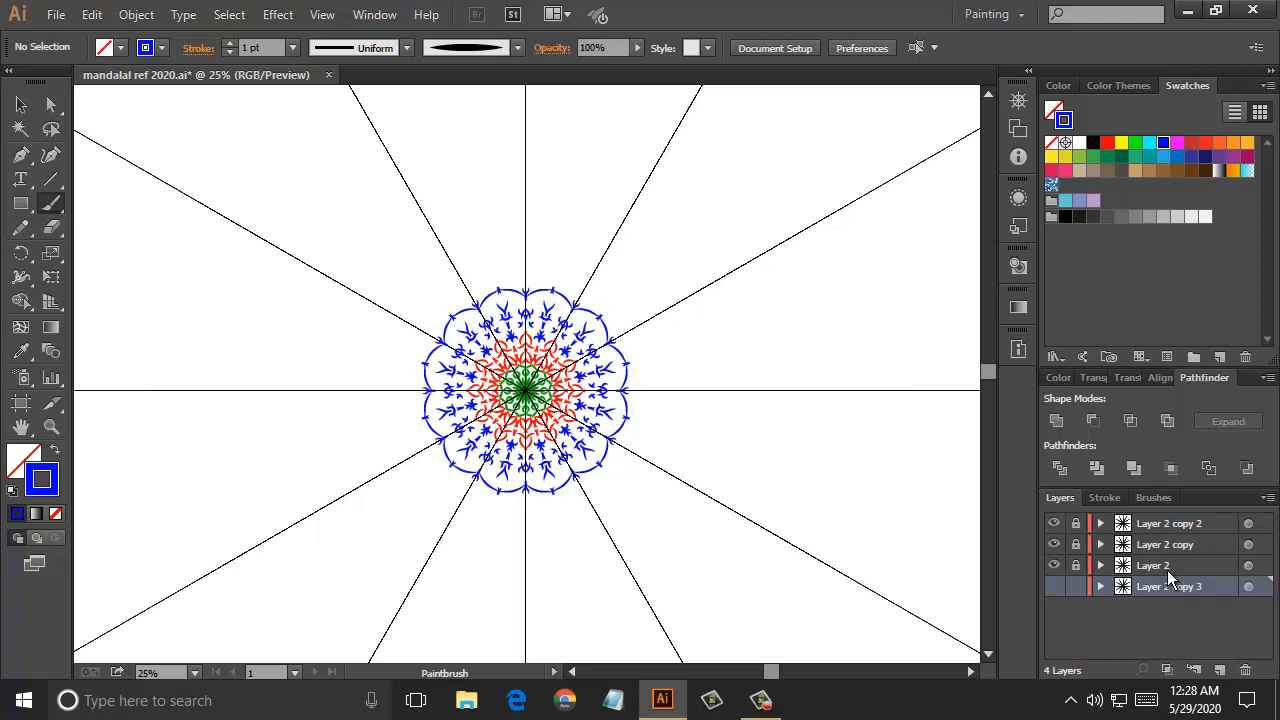
Duplicate Layer 2 copy 3 twice, then show all three unpainted guide layers with Layer 2 copy 3 as the active one
left_click_drag(1172, 589, 1219, 669)
left_click_drag(1205, 587, 1219, 669)
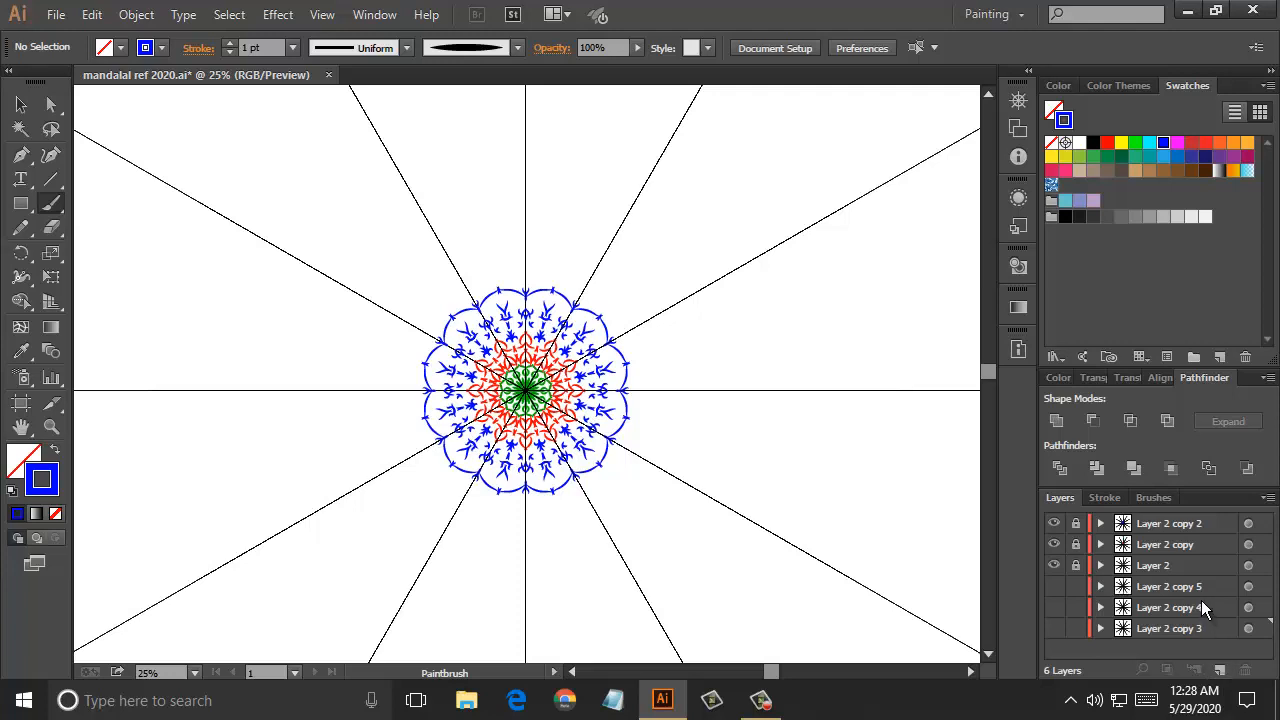
left_click(1055, 525)
left_click(1055, 525)
left_click(1054, 587)
left_click(1144, 591)
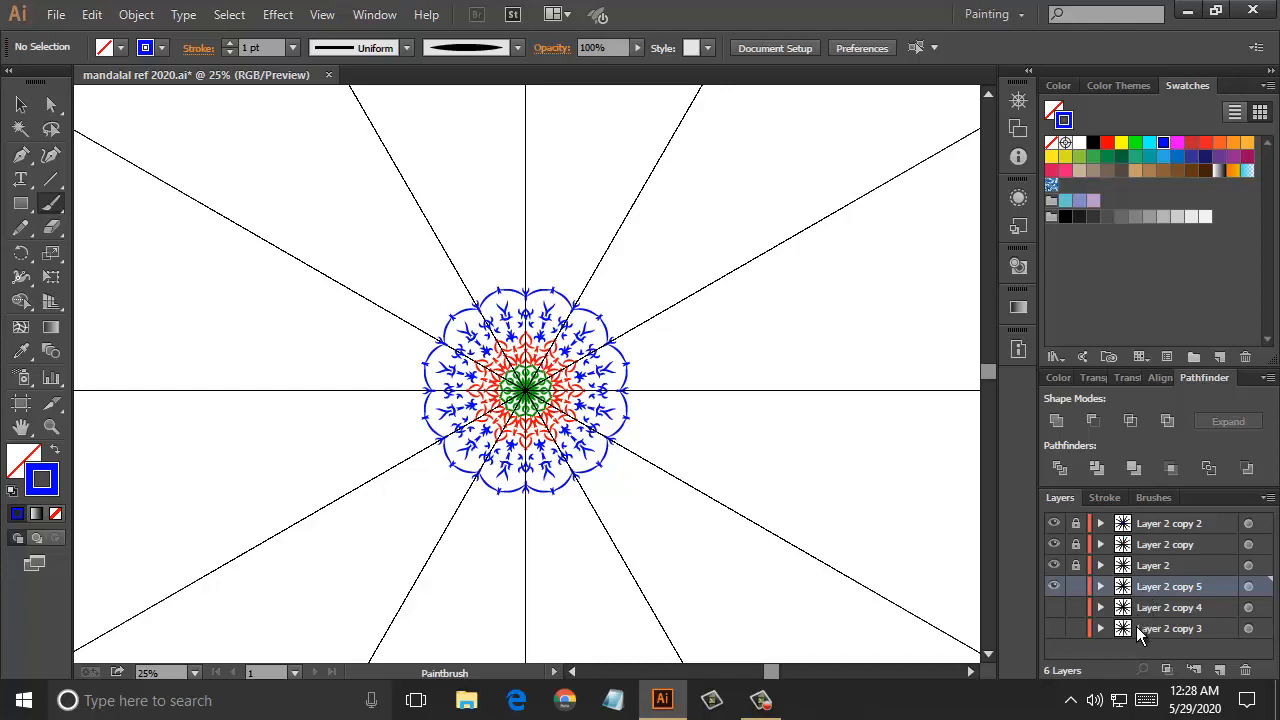
left_click(1054, 628)
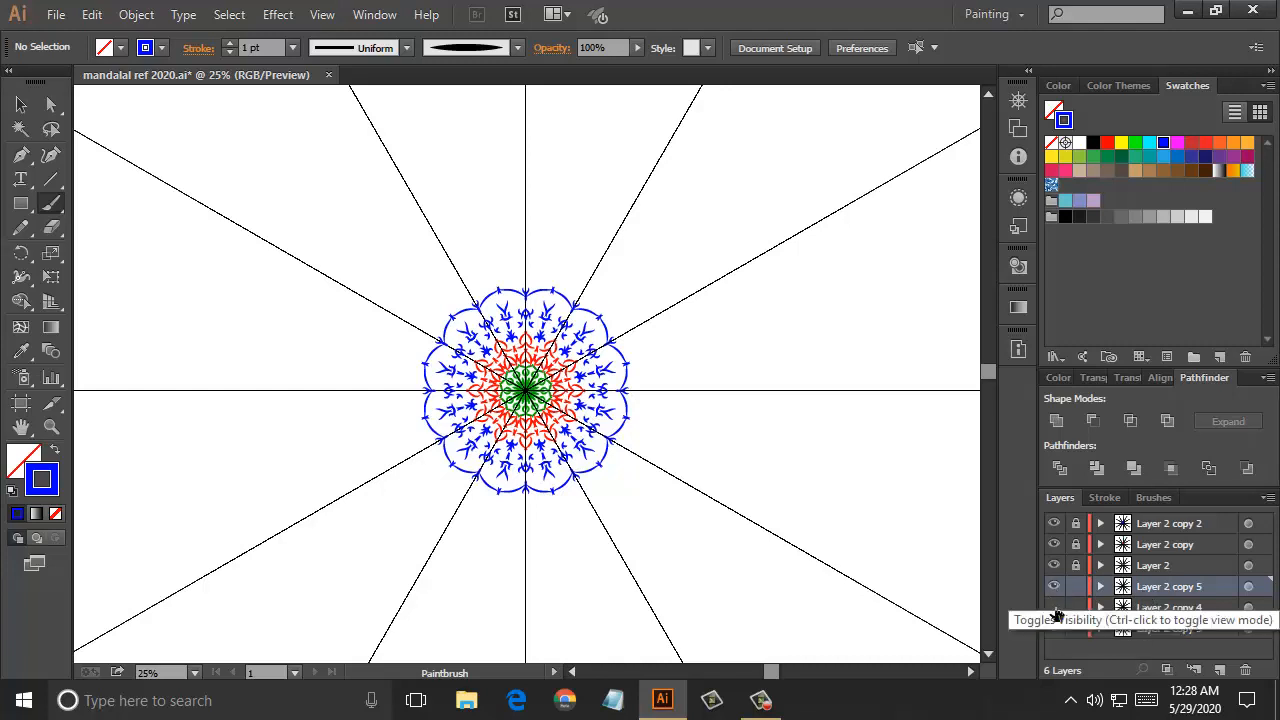
left_click(1054, 607)
left_click(1147, 628)
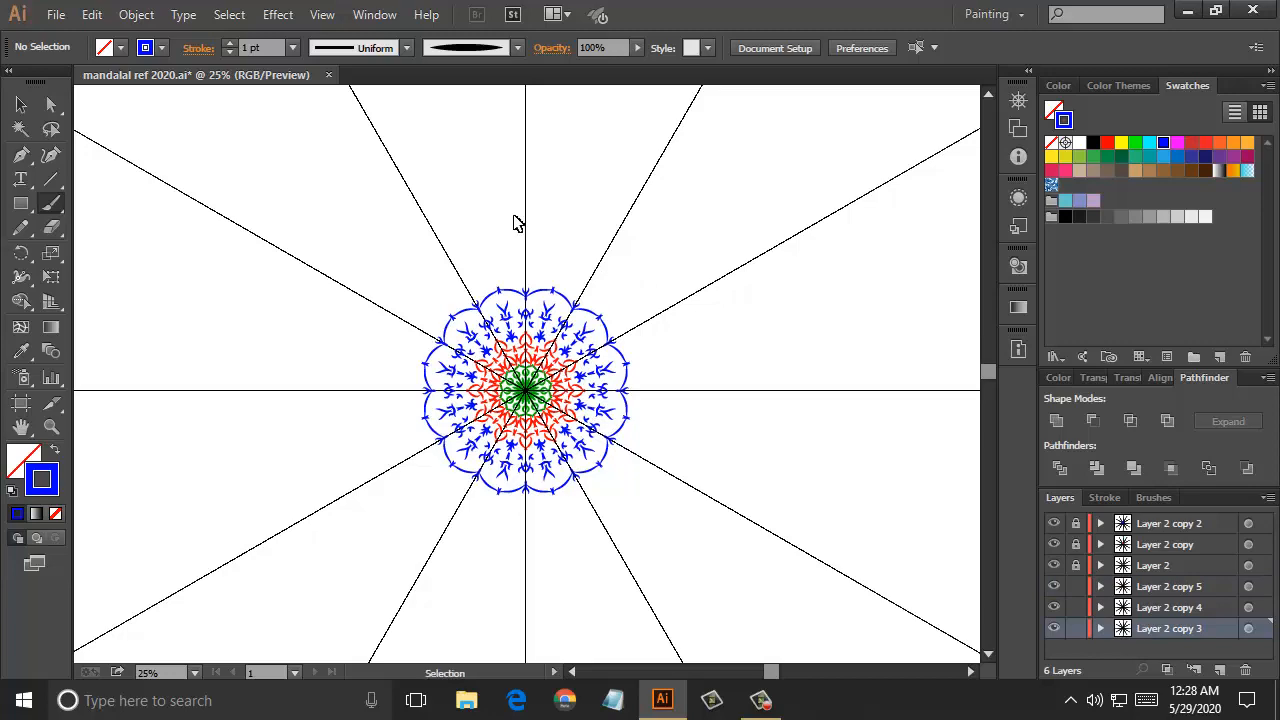
Paint a solid blue heart-like shape across each guide line outside the scalloped border, using the wide pointed elliptical art brush
key("ctrl+plus")
key("ctrl+plus")
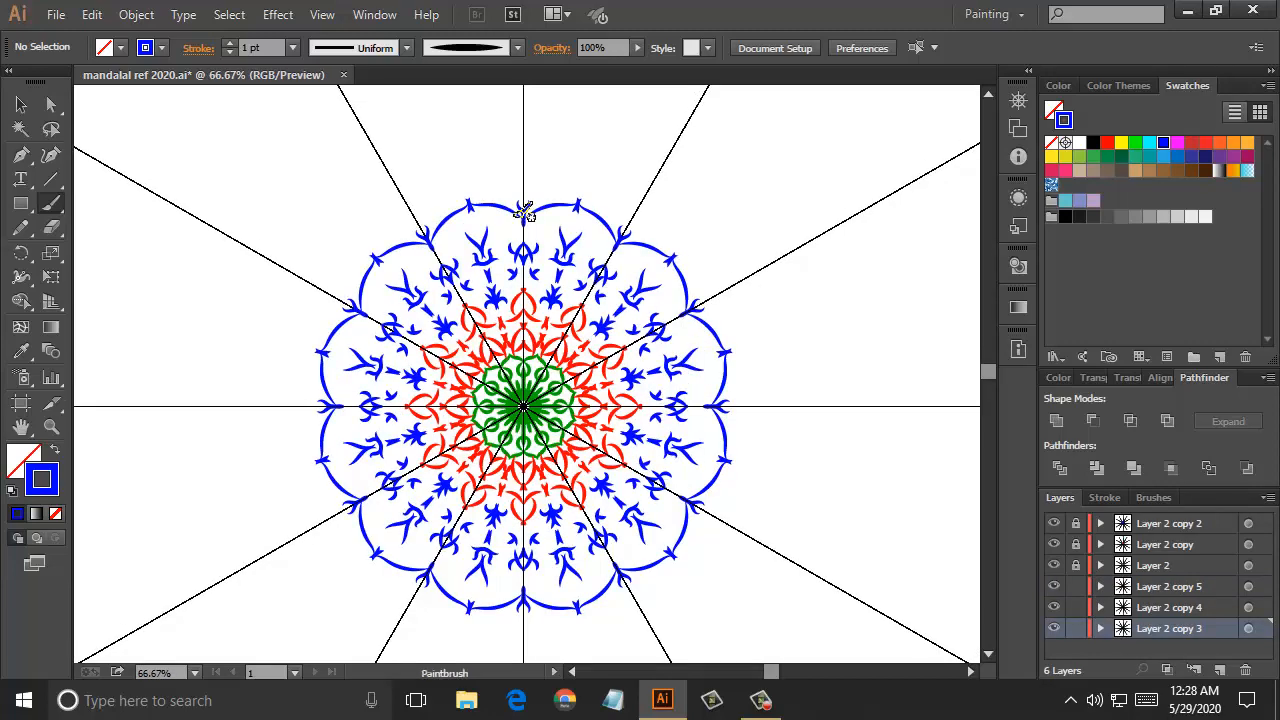
key("ctrl+plus")
left_click_drag(528, 200, 543, 443)
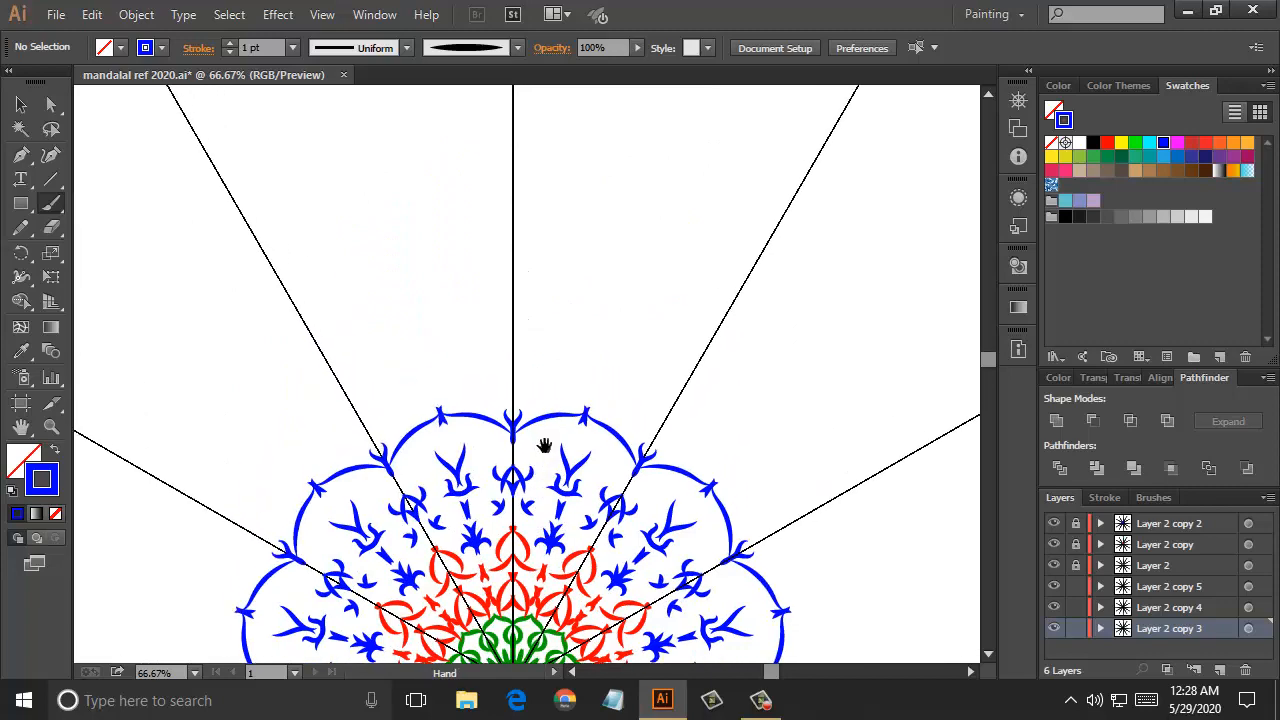
left_click(1170, 497)
scroll(1178, 548, "up", 3)
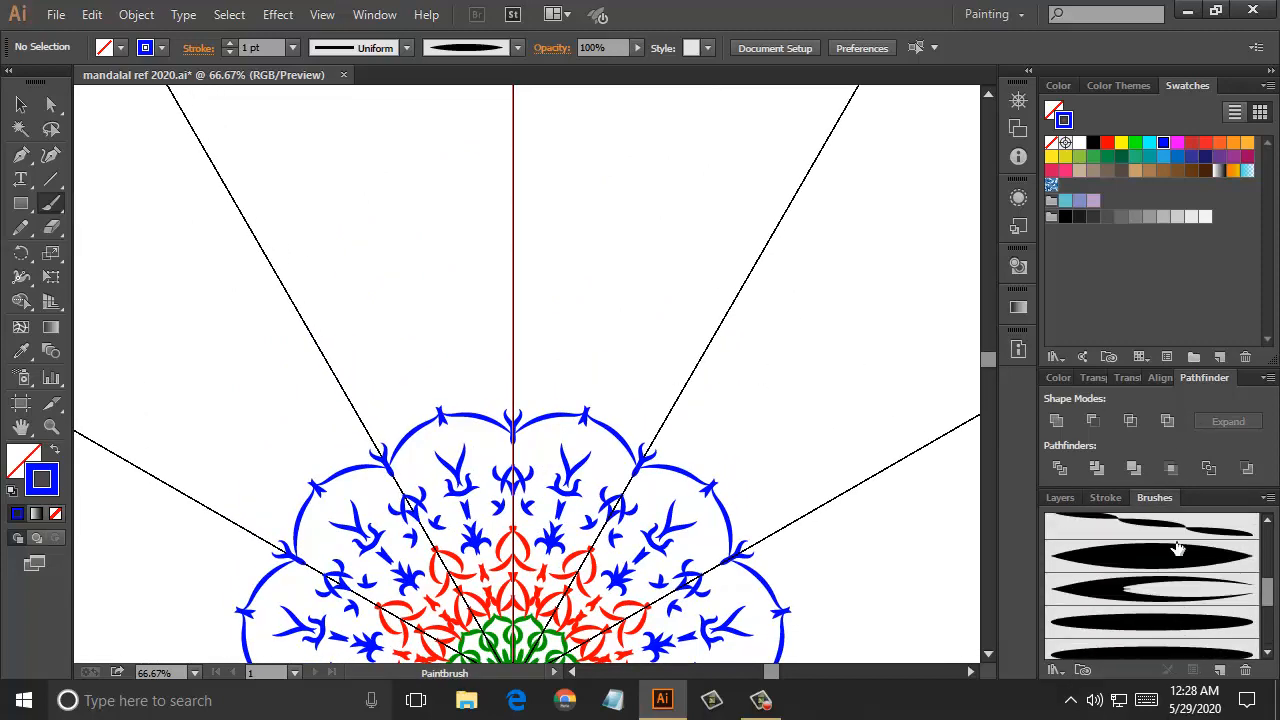
left_click(1182, 557)
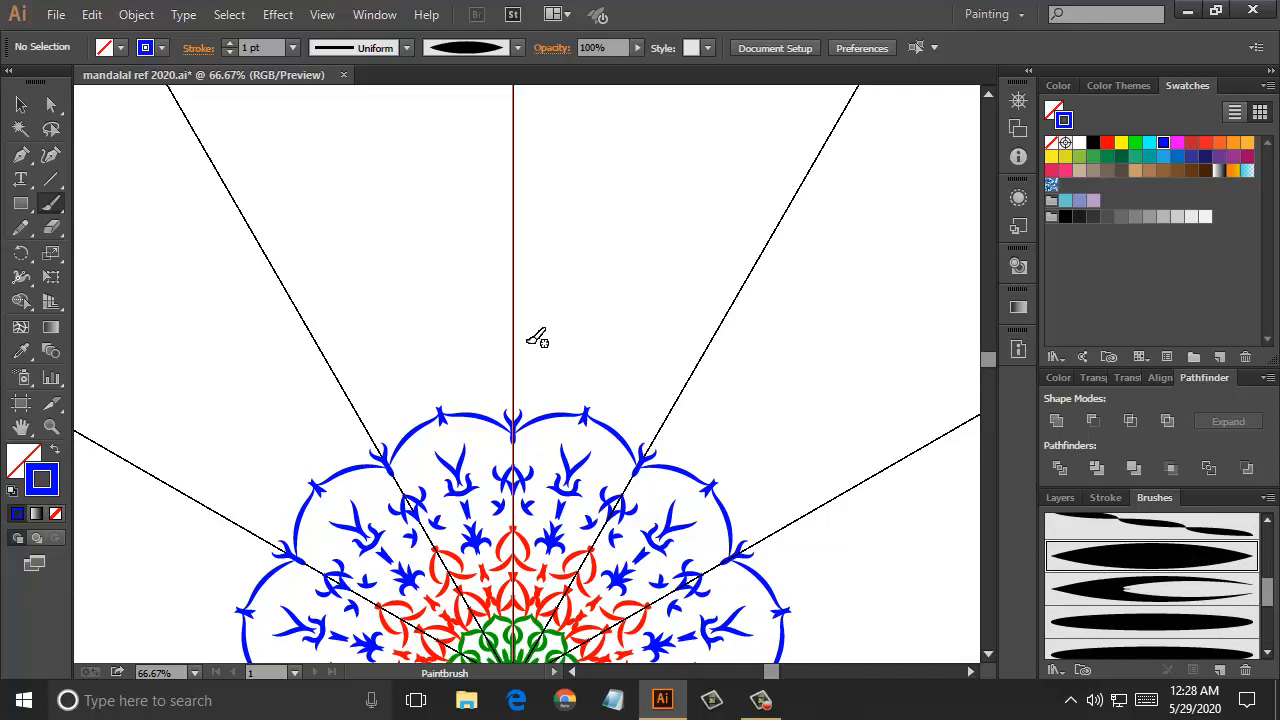
mouse_move(531, 277)
left_mouse_down()
mouse_move(561, 336)
mouse_move(599, 326)
left_mouse_up()
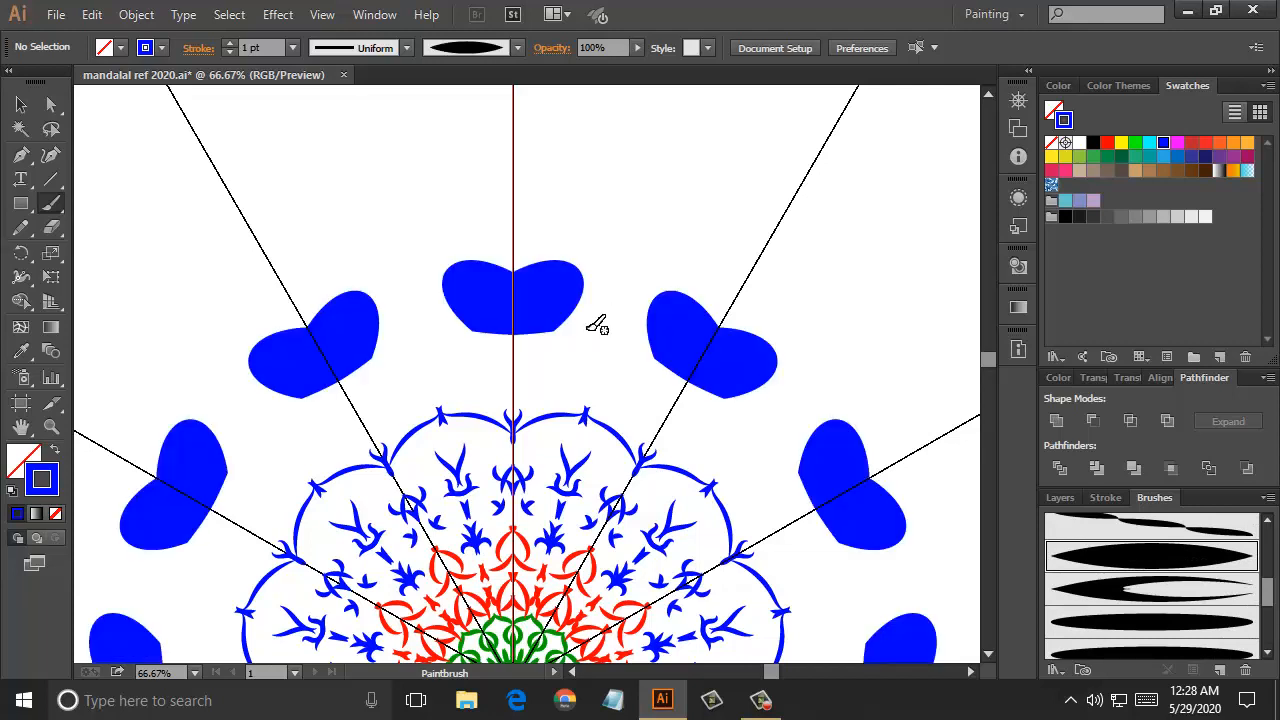
Paint a large pointed blue petal around each heart-like shape and reduce its stroke weight to 0.5 pt
scroll(560, 265, "up", 1)
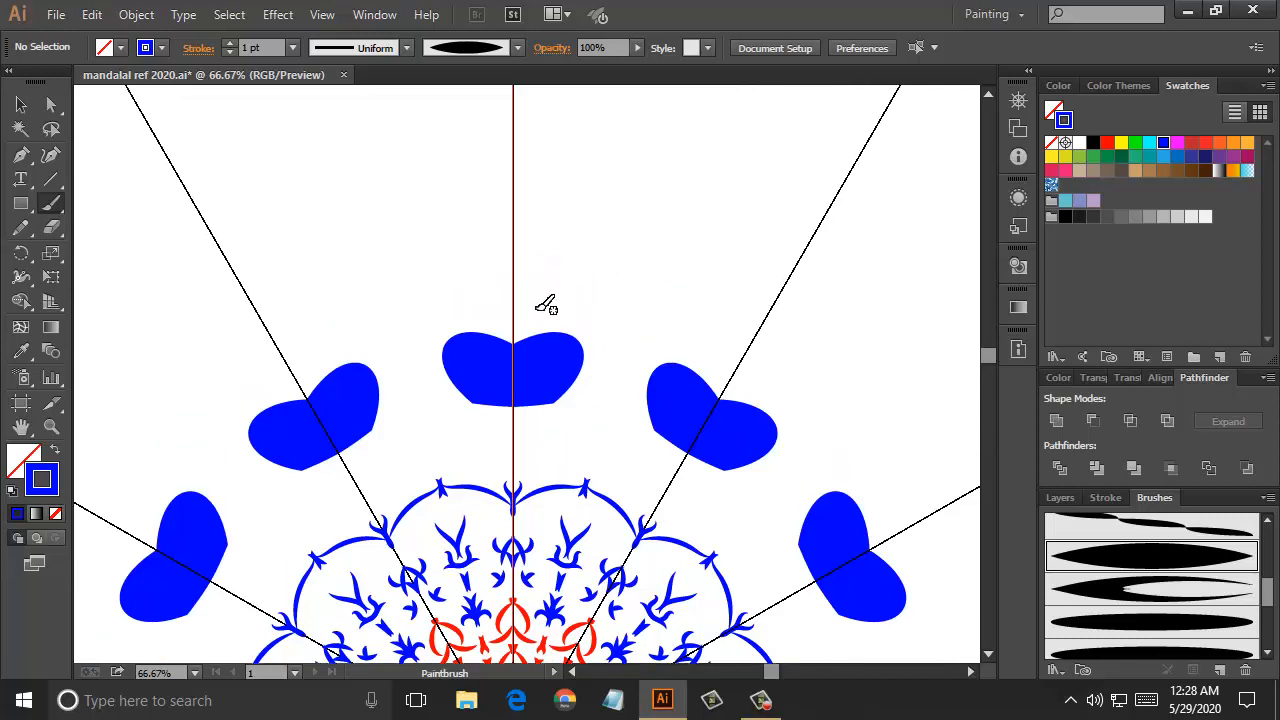
mouse_move(614, 371)
left_mouse_down()
mouse_move(607, 306)
mouse_move(519, 180)
left_mouse_up()
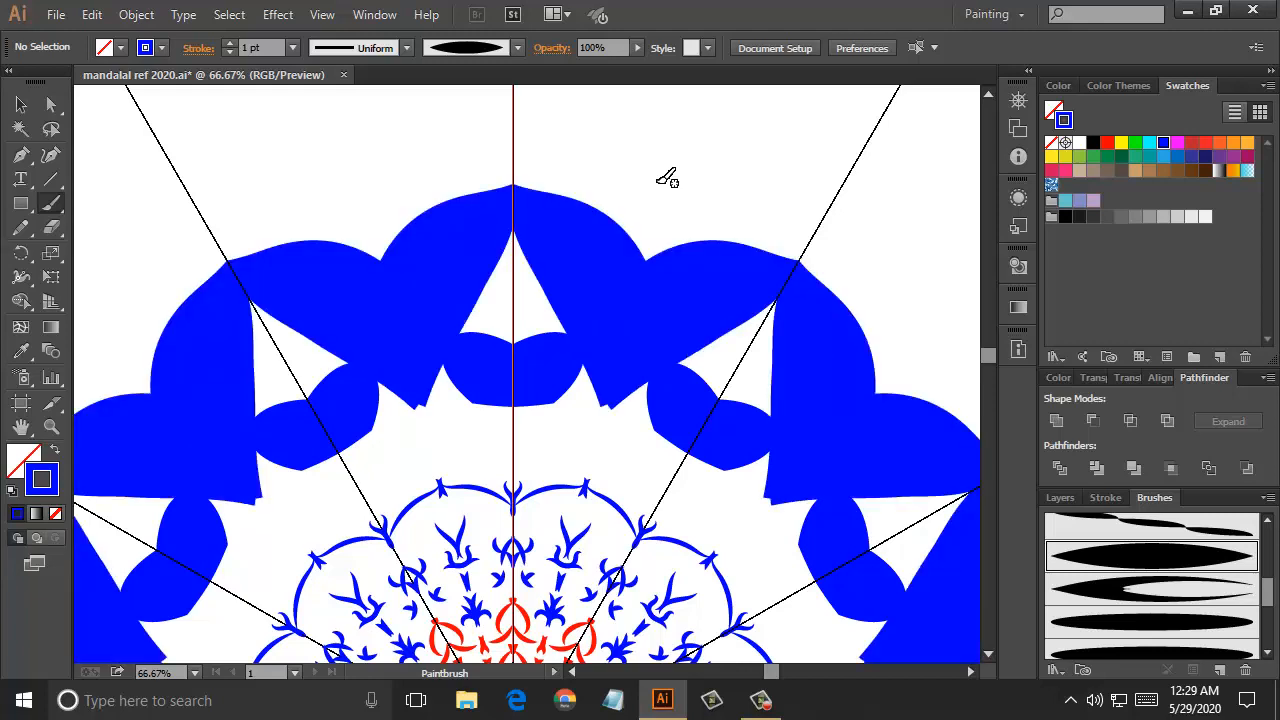
left_click(21, 104)
left_click(606, 293)
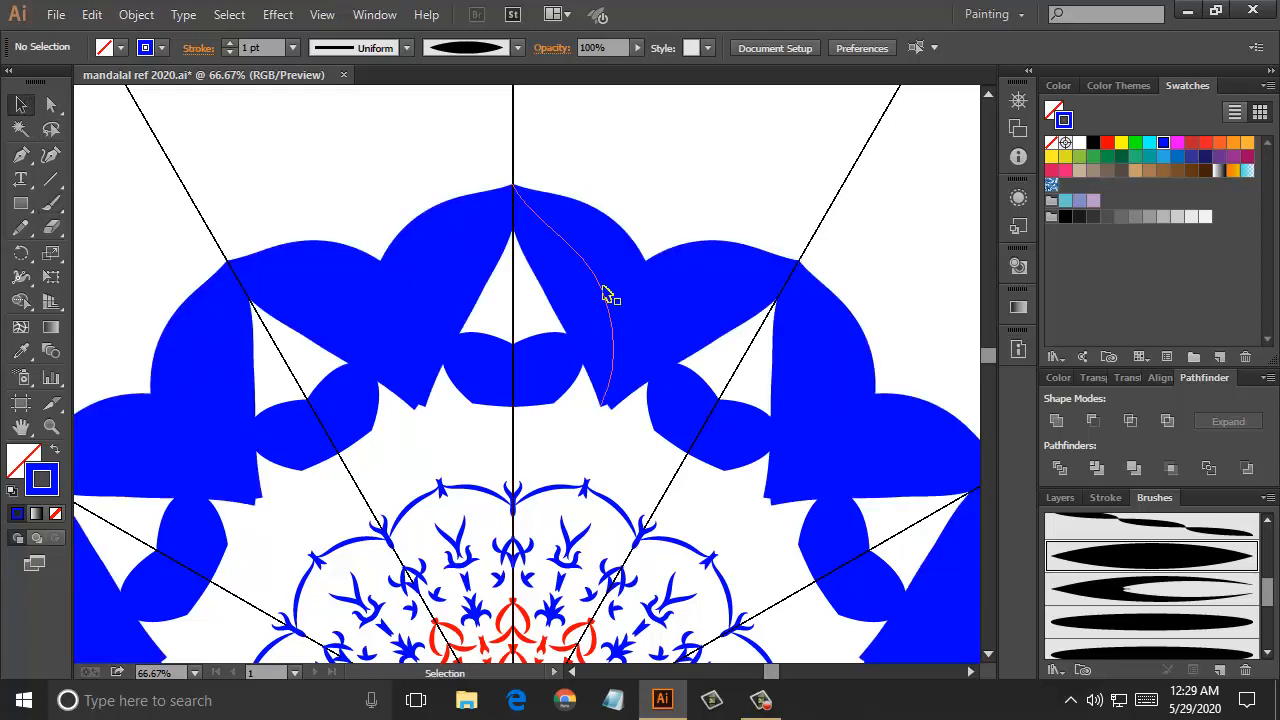
left_click(291, 47)
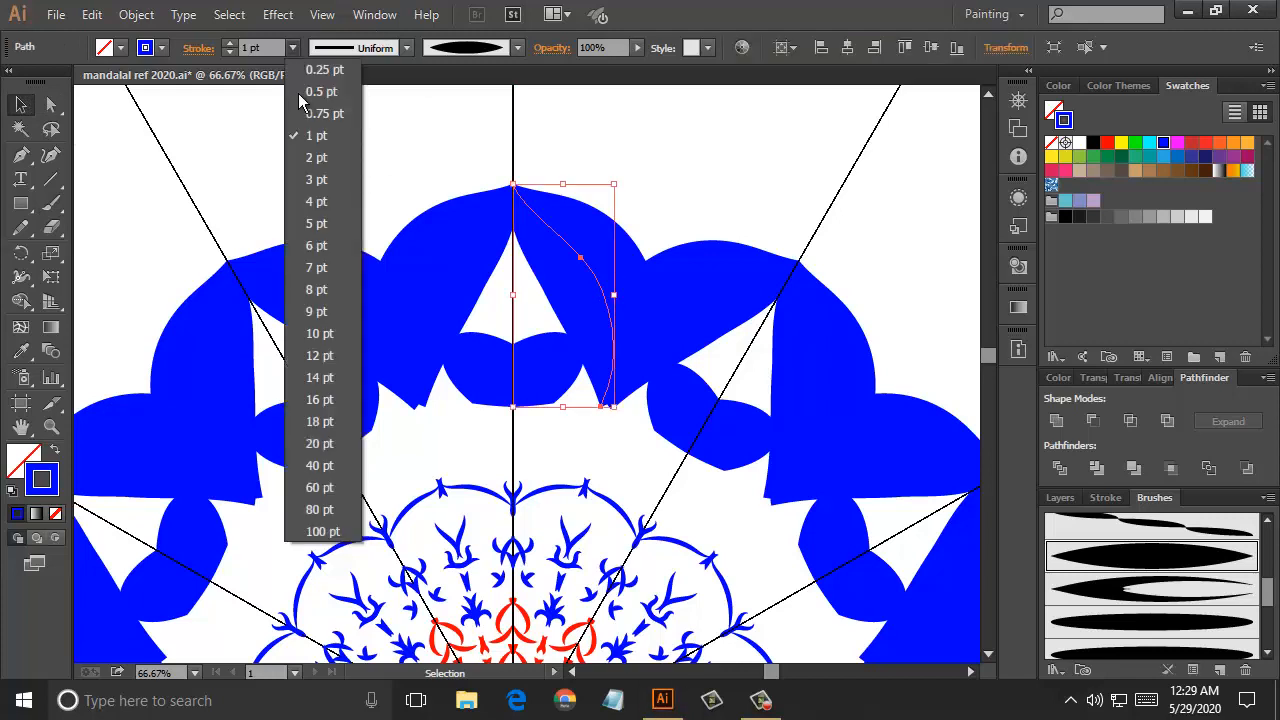
left_click(298, 93)
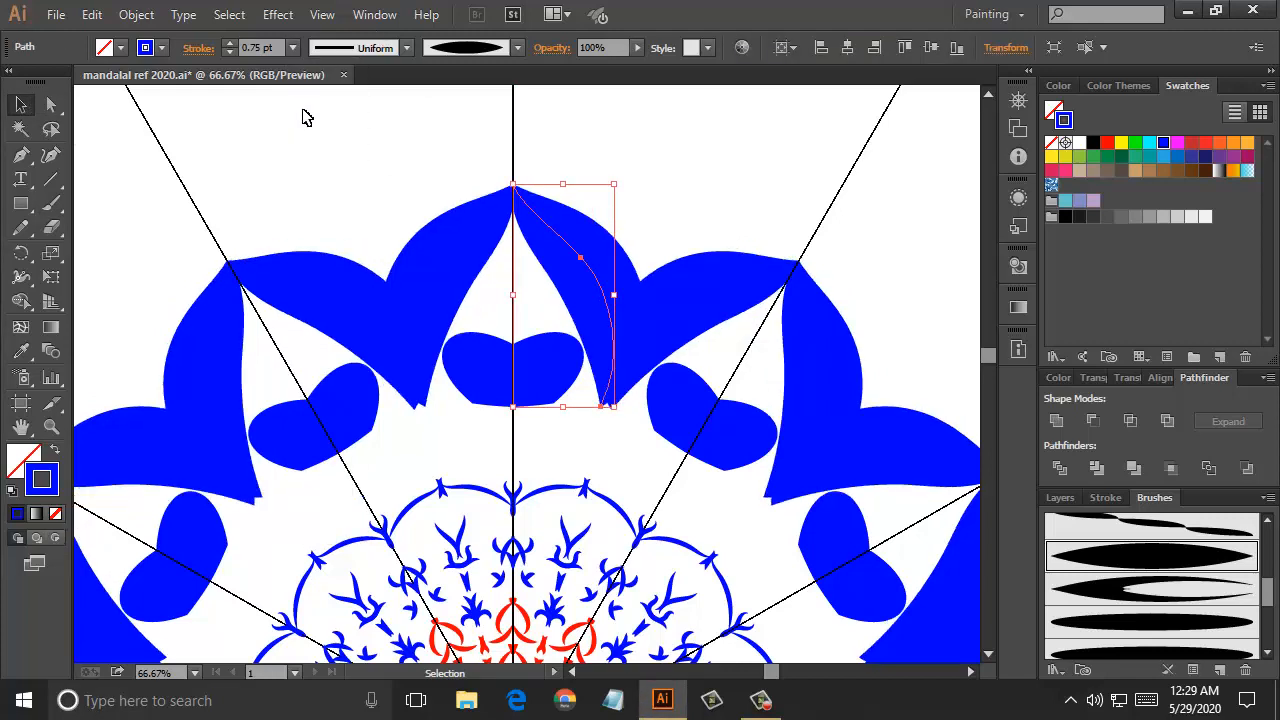
left_click(292, 47)
left_click(318, 92)
left_click(731, 179)
scroll(731, 179, "down", 4)
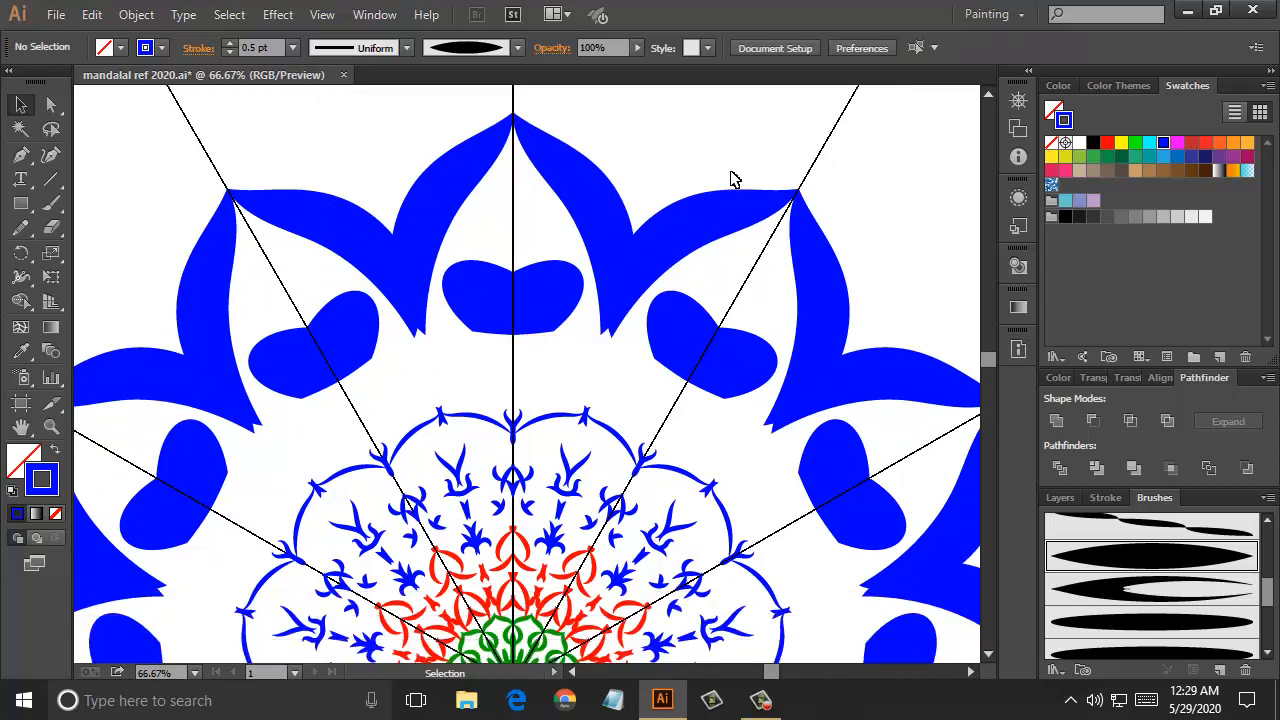
Paint a small round blue knob on the tip of each large petal with the 0.5 pt brush
scroll(731, 215, "up", 5)
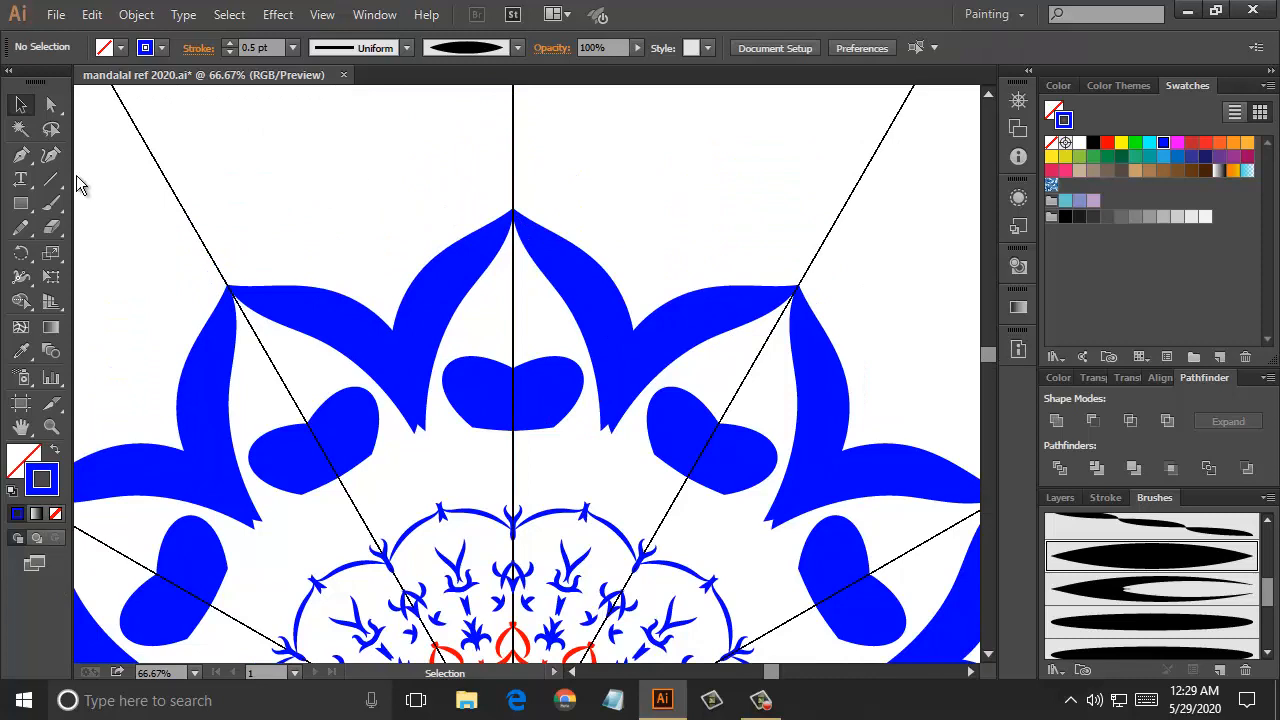
left_click(51, 203)
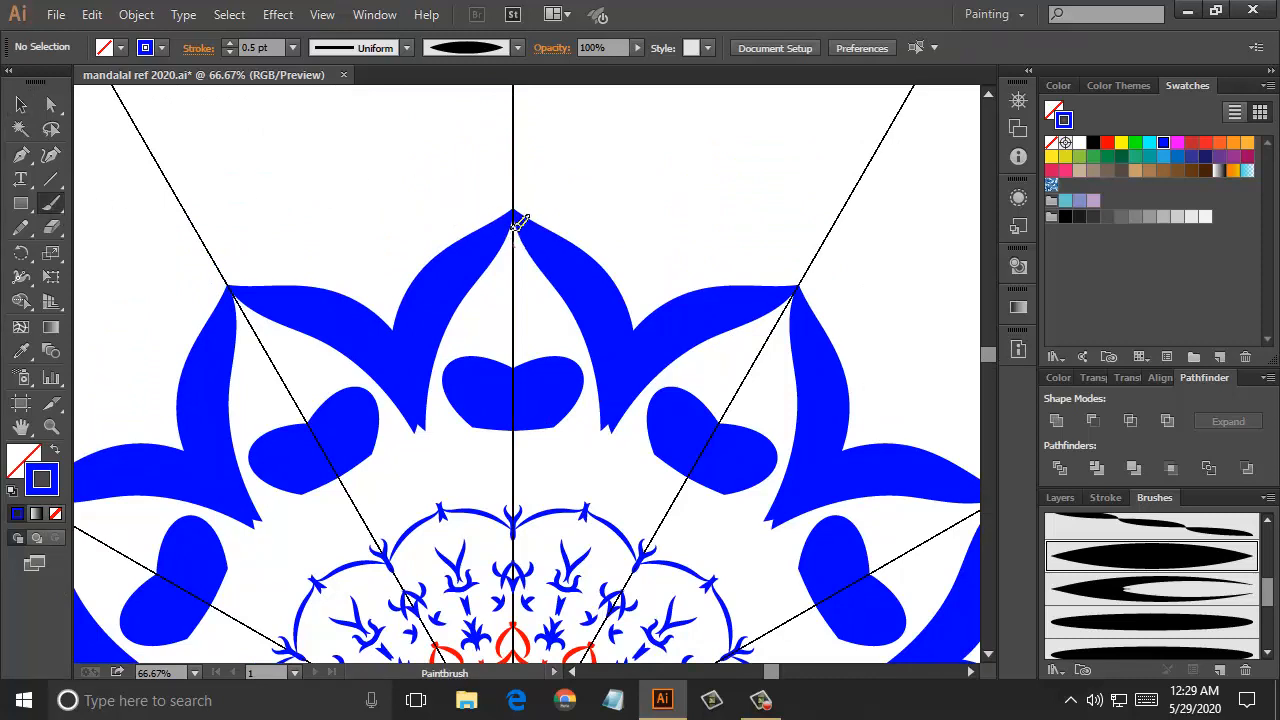
mouse_move(520, 220)
left_mouse_down()
mouse_move(525, 187)
mouse_move(594, 197)
left_mouse_up()
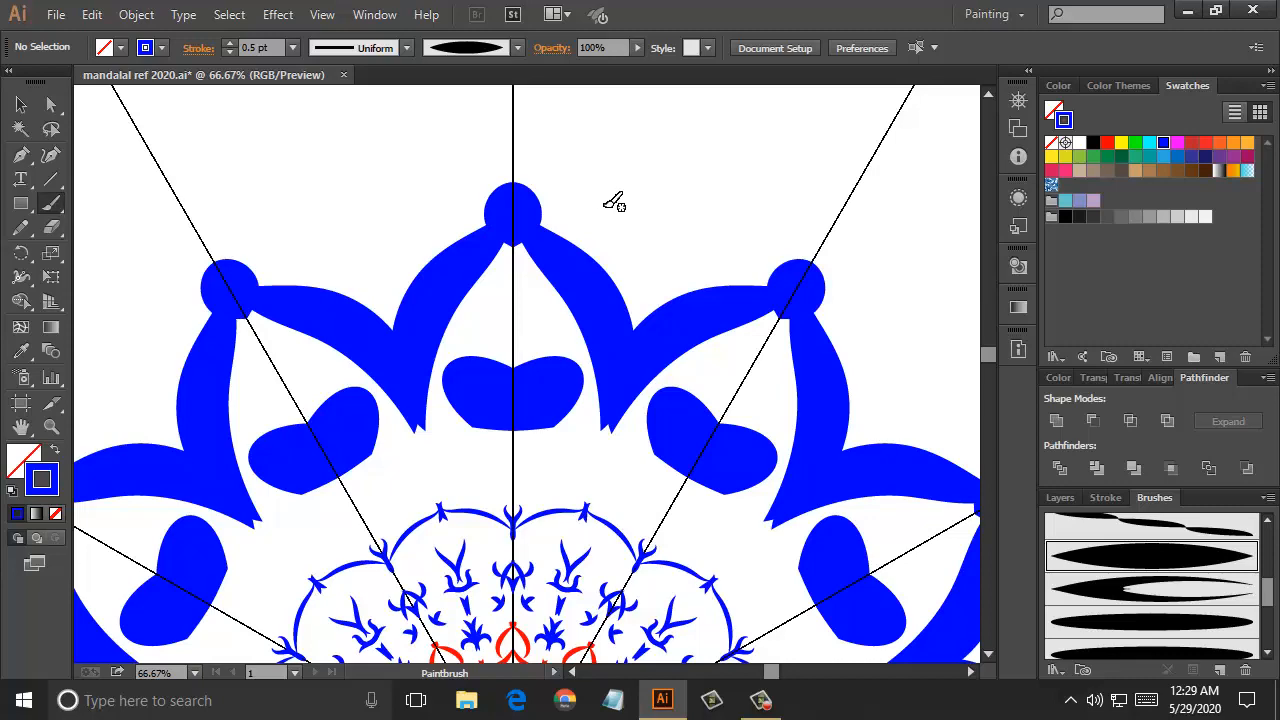
key("ctrl+minus")
key("ctrl+minus")
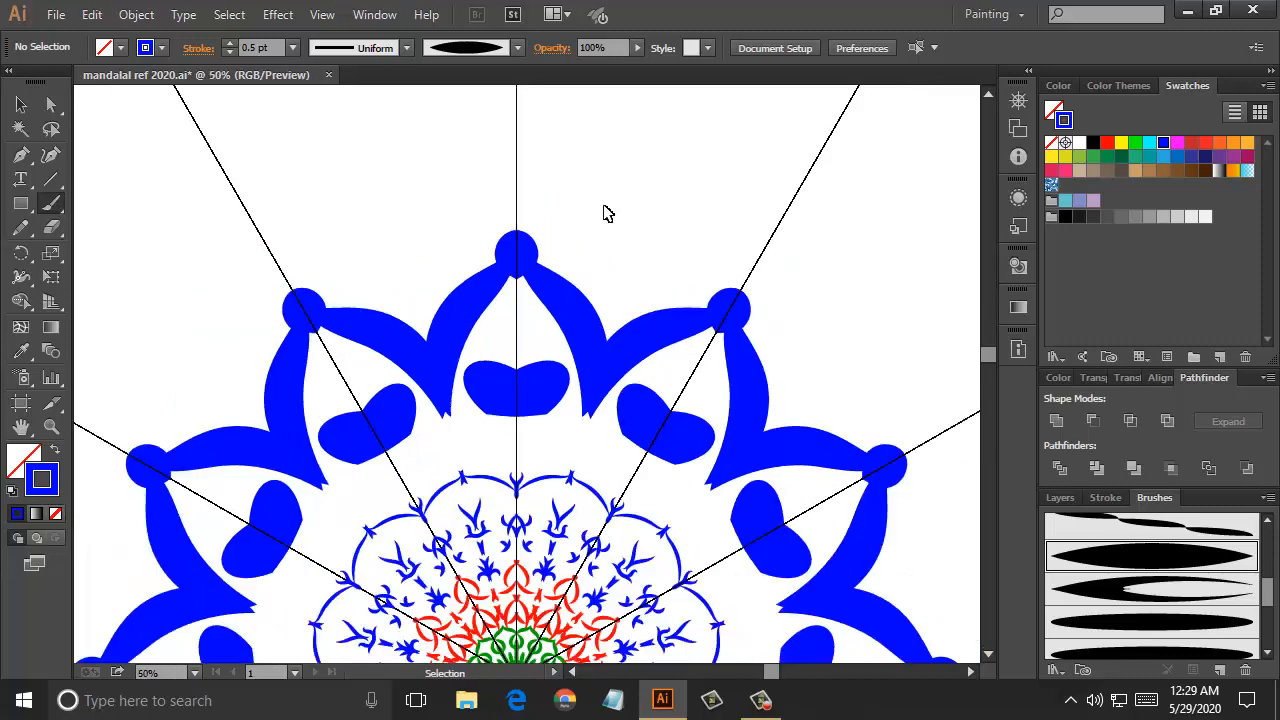
key("ctrl+minus")
key("ctrl+minus")
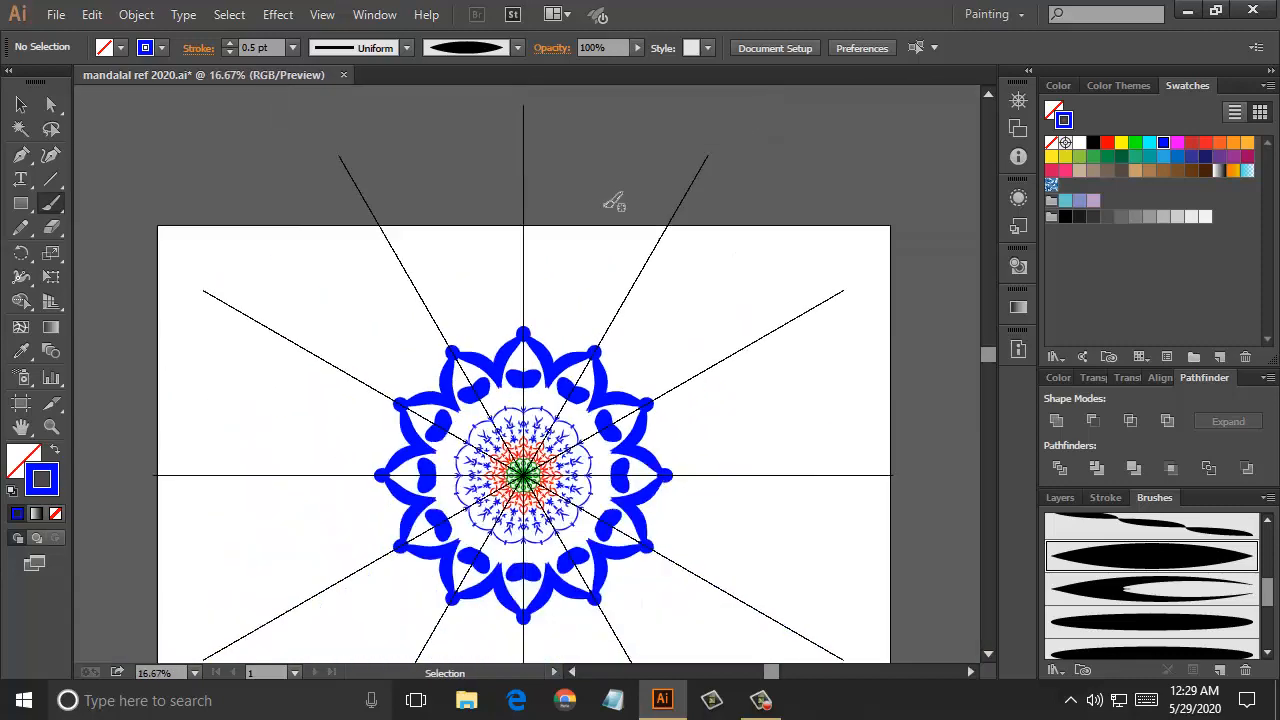
scroll(720, 312, "down", 1)
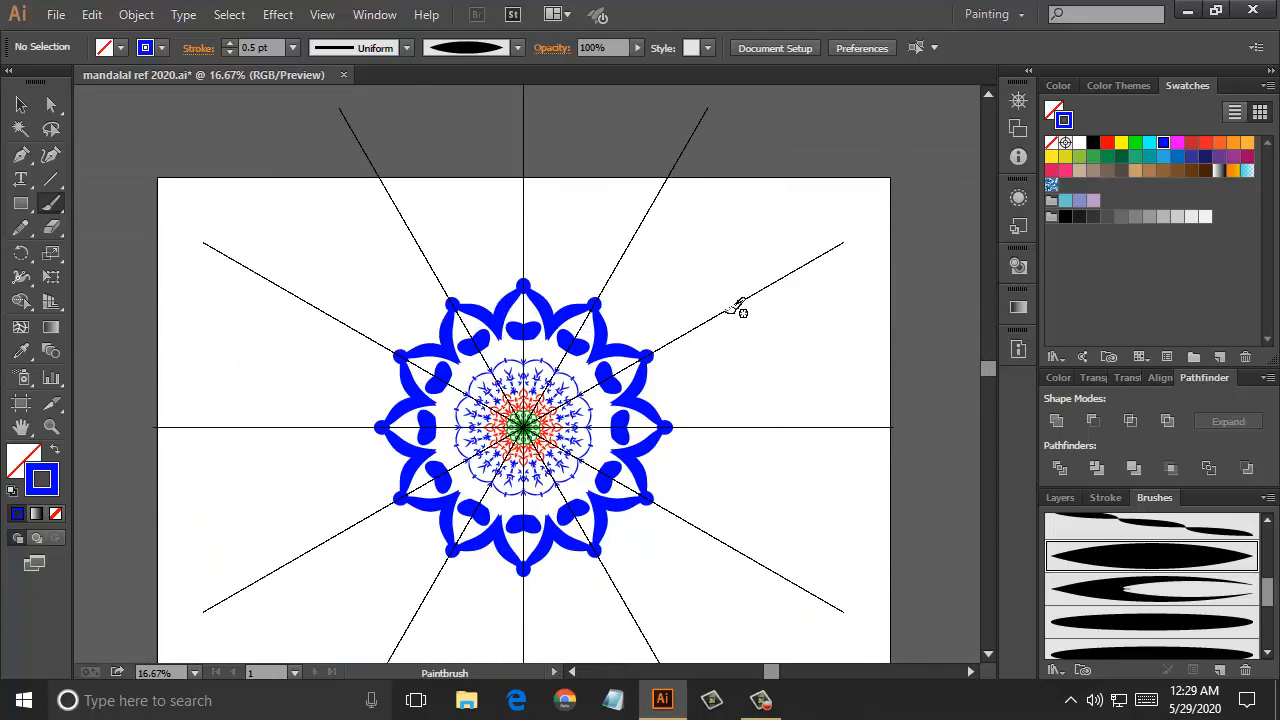
scroll(738, 310, "down", 1)
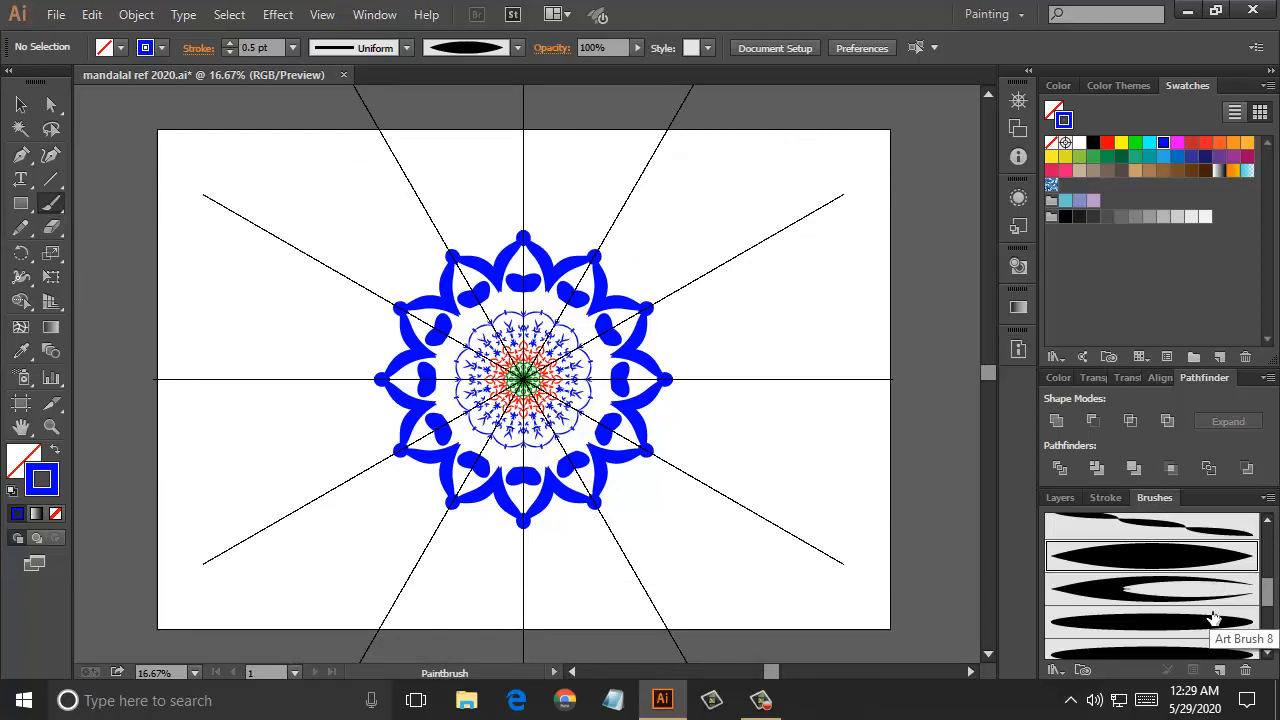
Try painting an outer ring of blue arcs beyond the petal tips with the segmented art brush, and undo it
scroll(1212, 610, "up", 3)
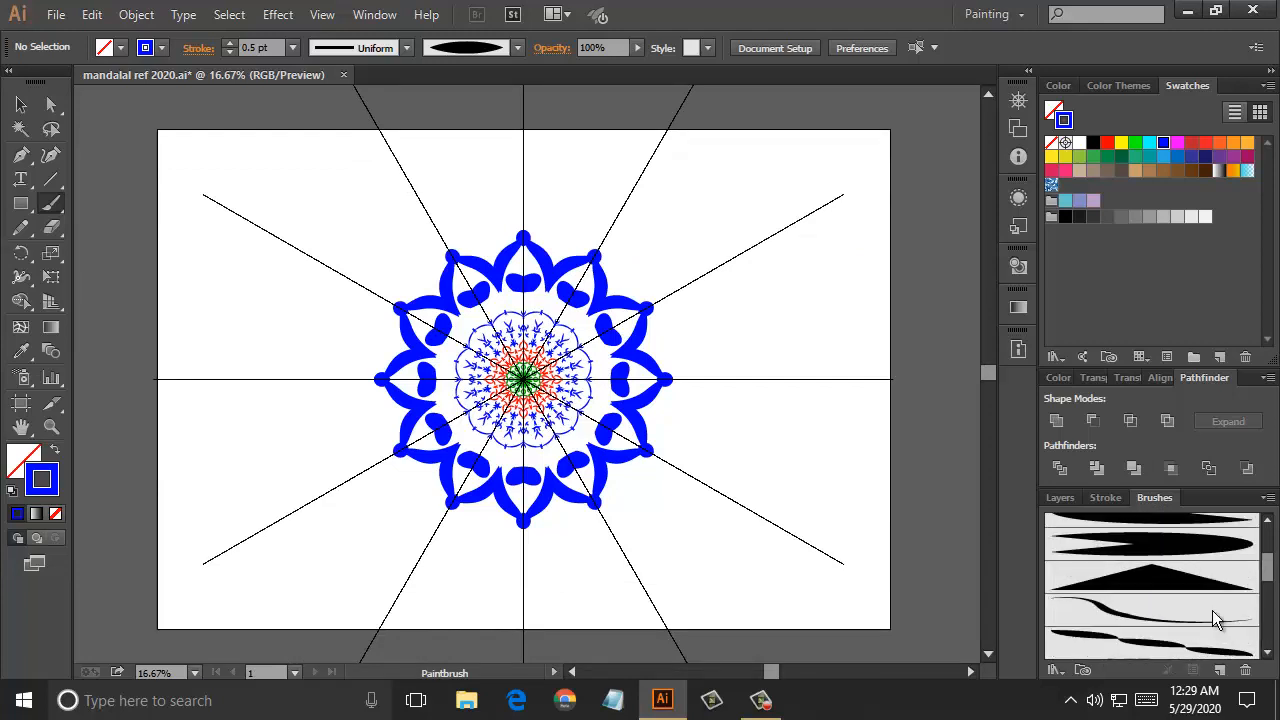
scroll(1212, 610, "down", 3)
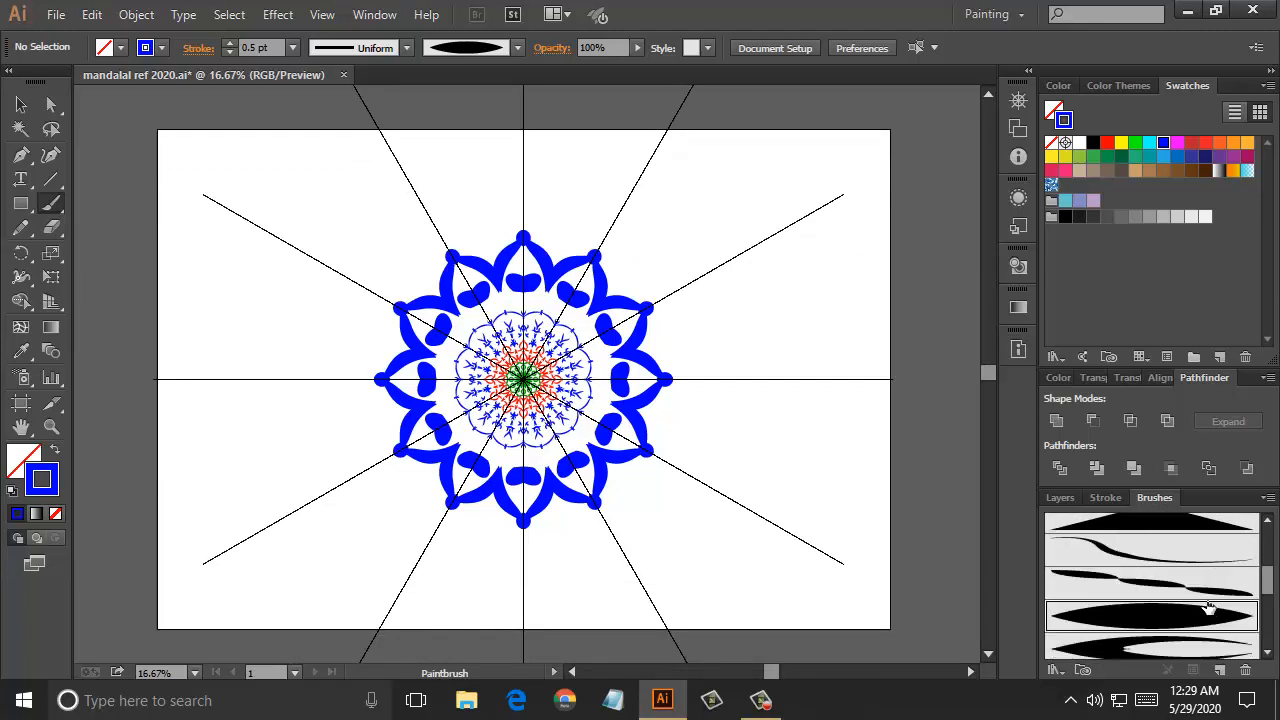
left_click(1198, 588)
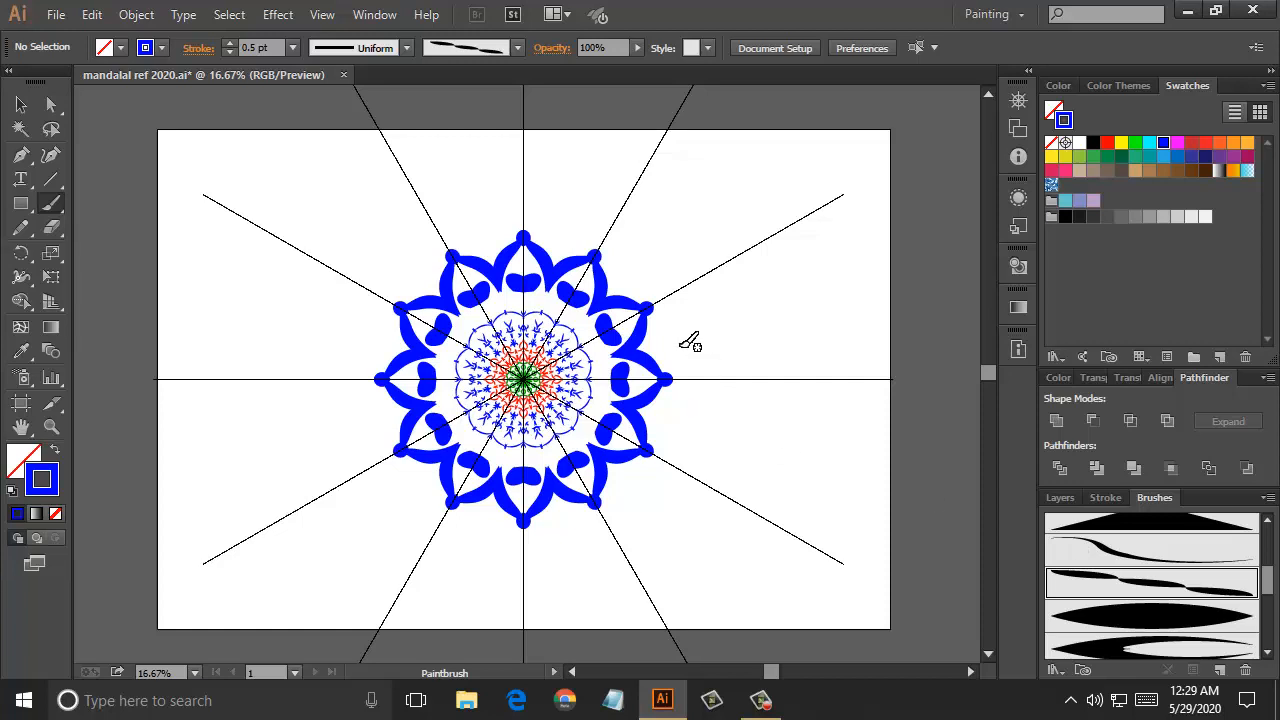
mouse_move(556, 228)
left_mouse_down()
mouse_move(609, 172)
mouse_move(640, 183)
left_mouse_up()
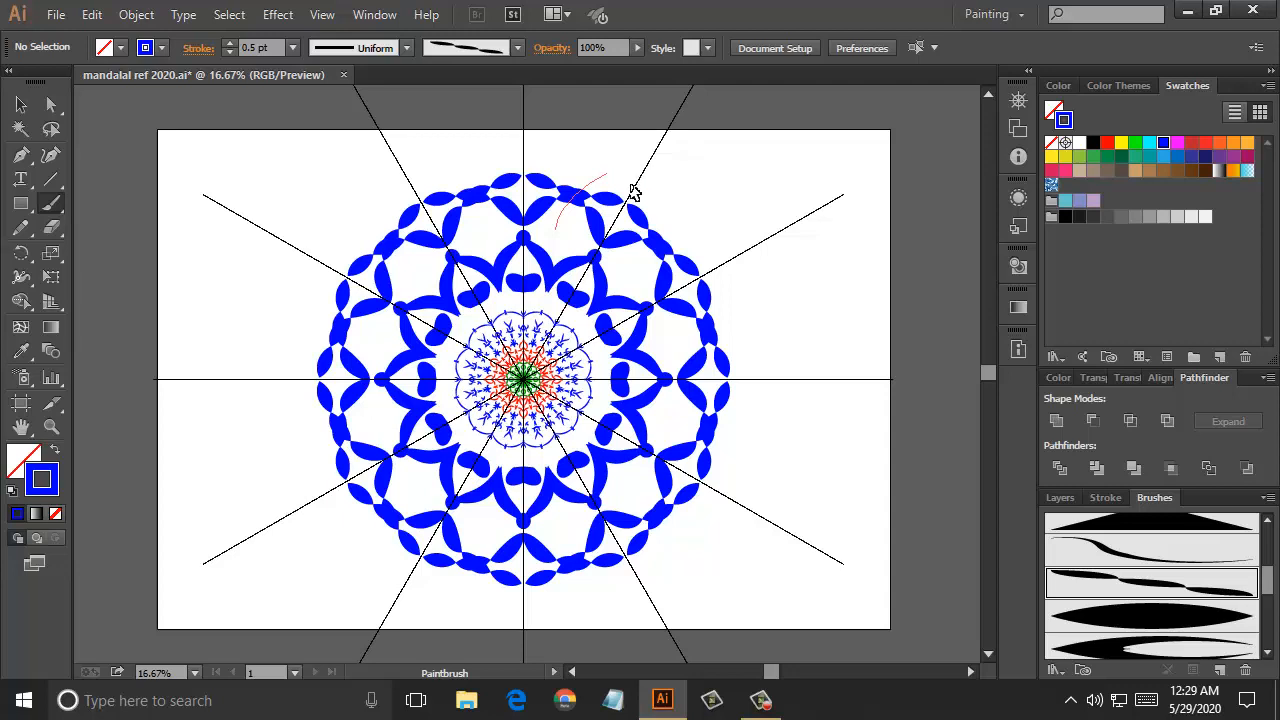
key("v")
key("ctrl+z")
key("b")
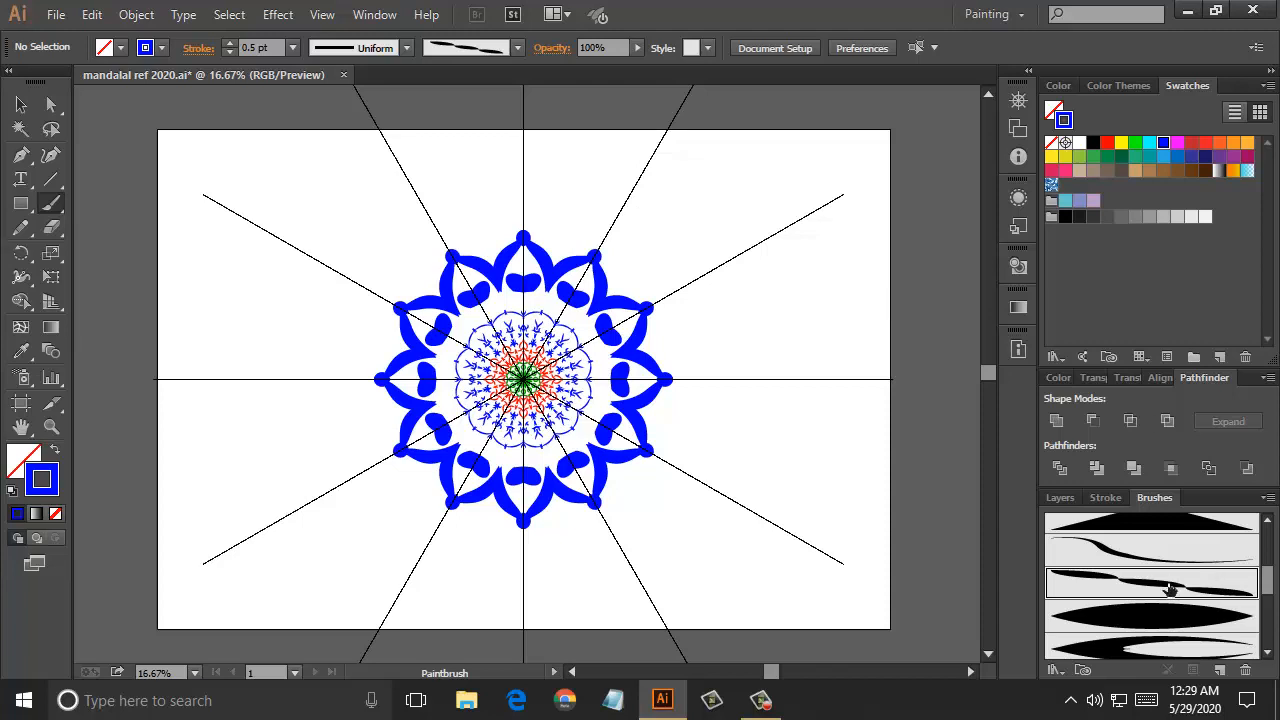
Choose the slim tapered art brush and set the stroke colour to pink
scroll(1168, 594, "down", 3)
scroll(1168, 594, "down", 2)
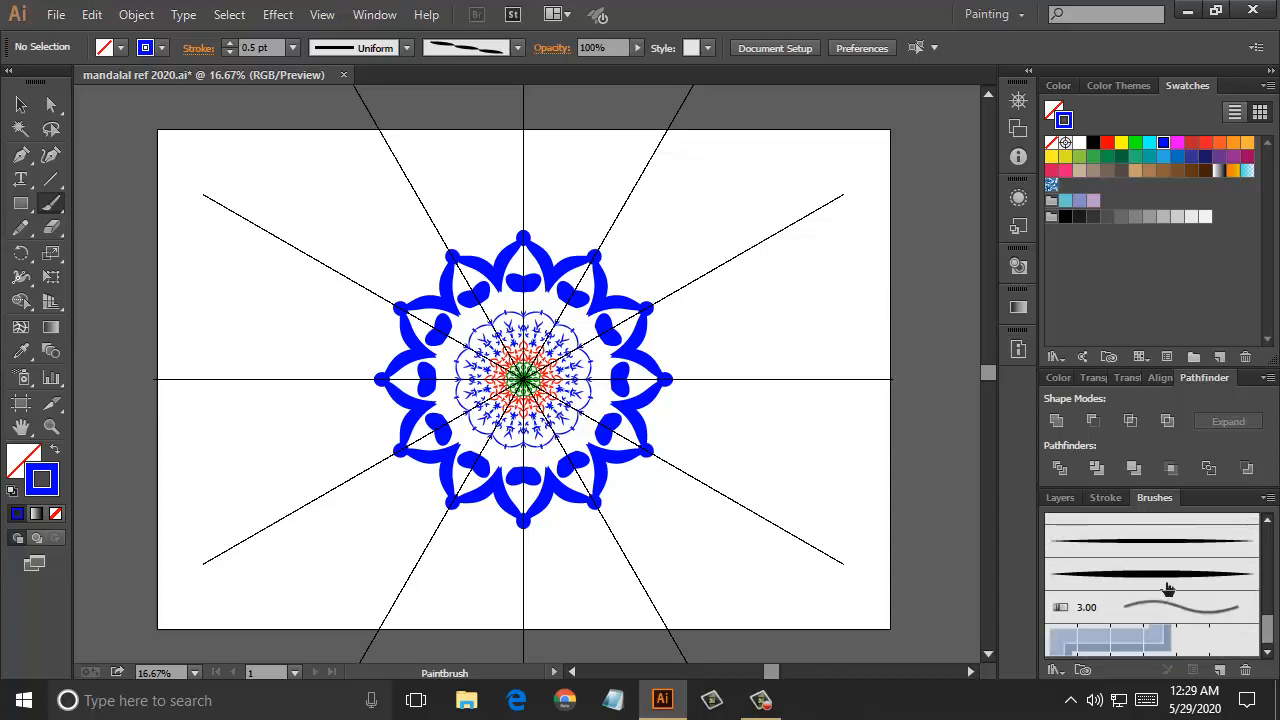
left_click(1167, 588)
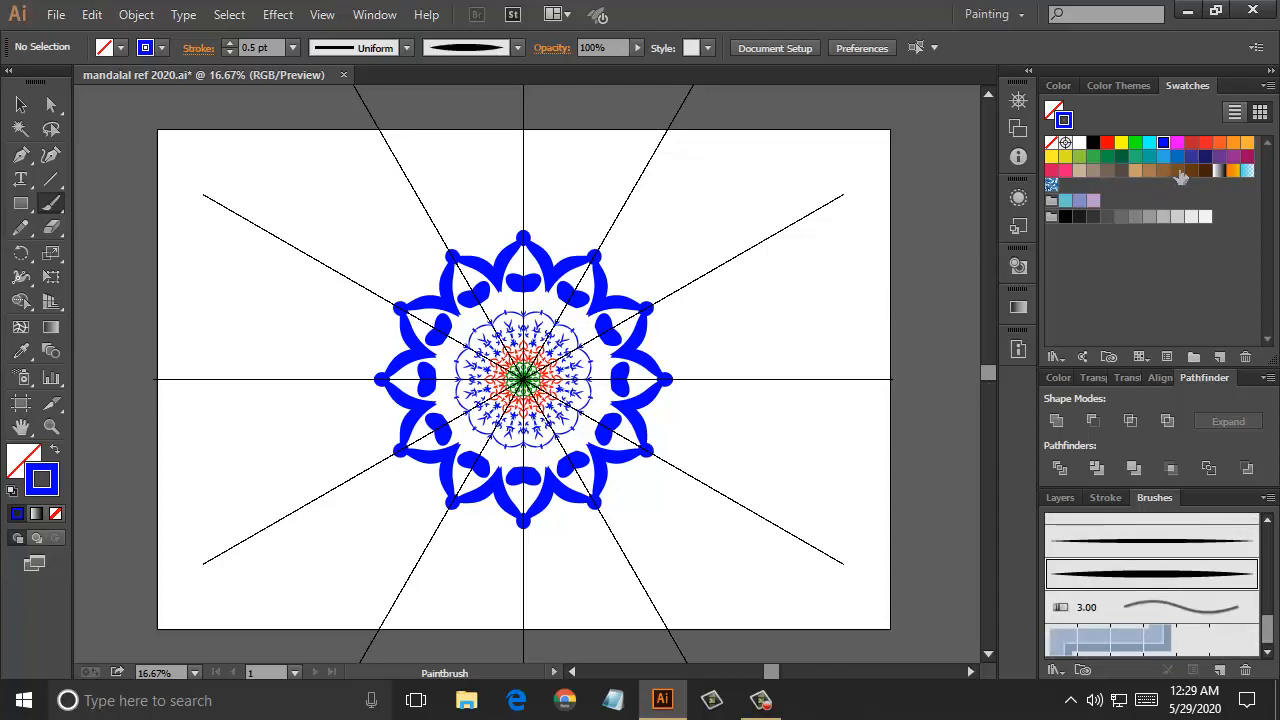
left_click(1121, 157)
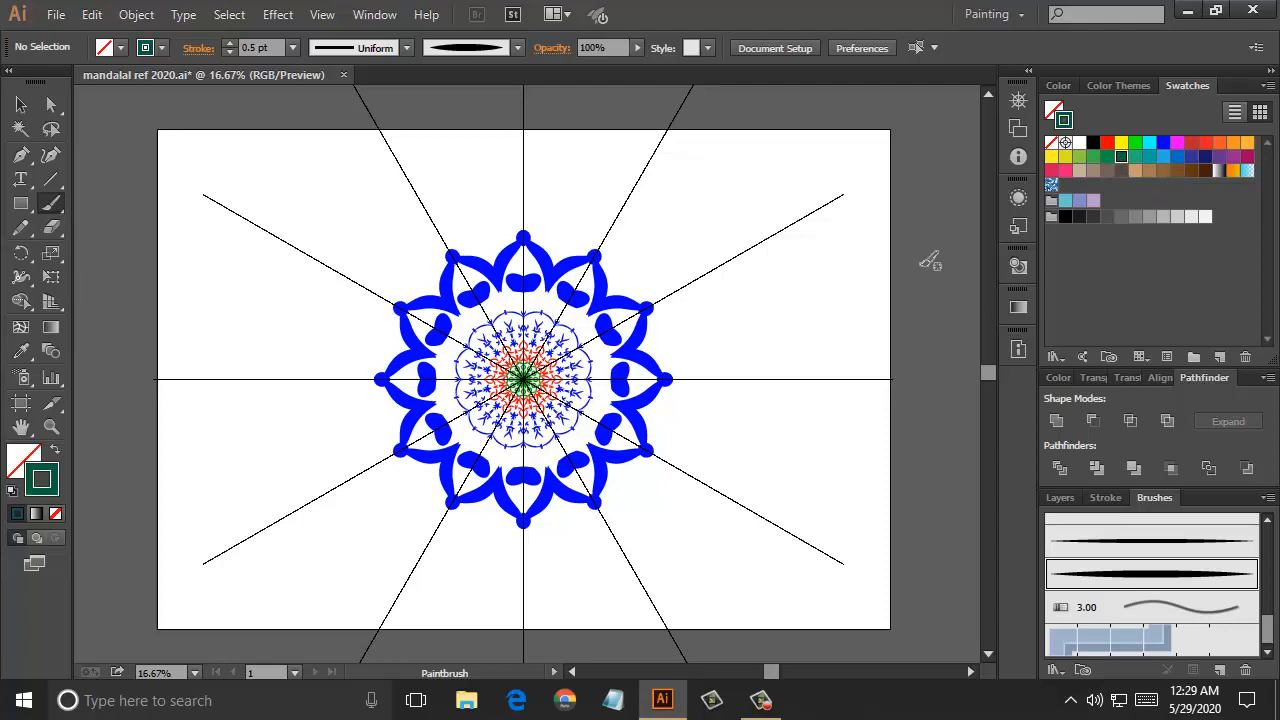
left_click(1066, 171)
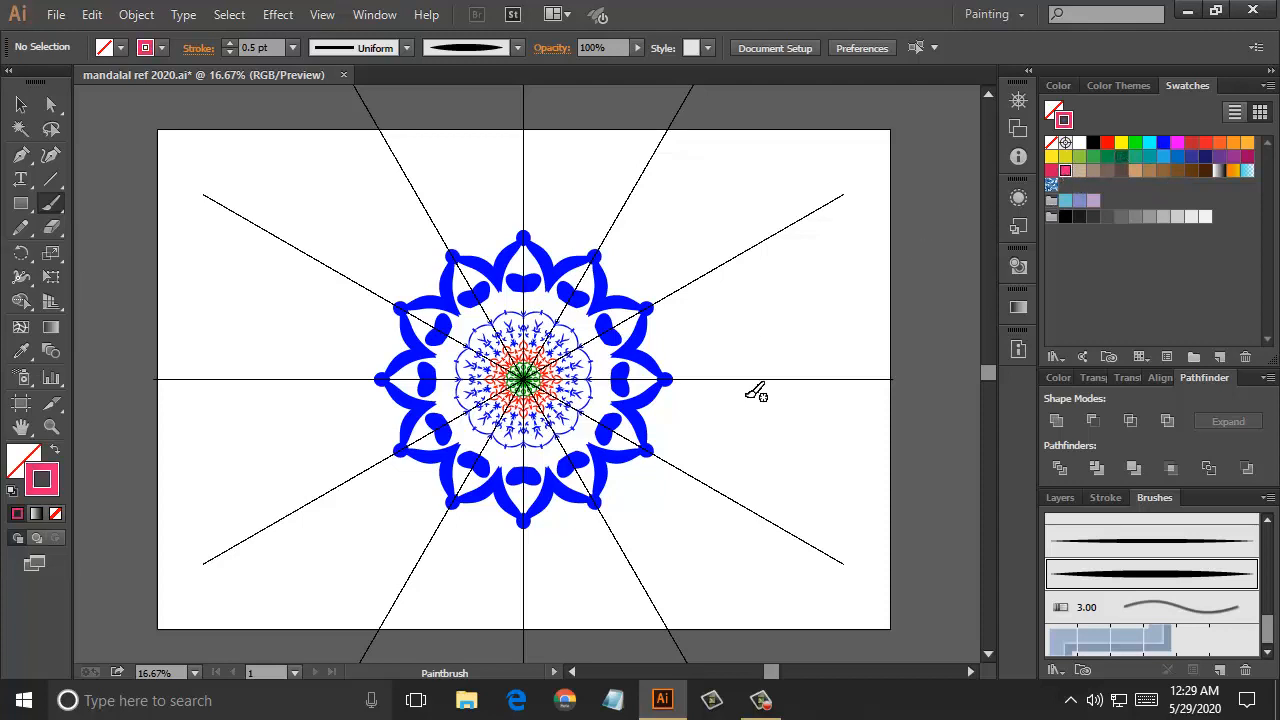
Lock Layer 2 copy 3 and make Layer 2 copy 4 the active layer
left_click(1052, 498)
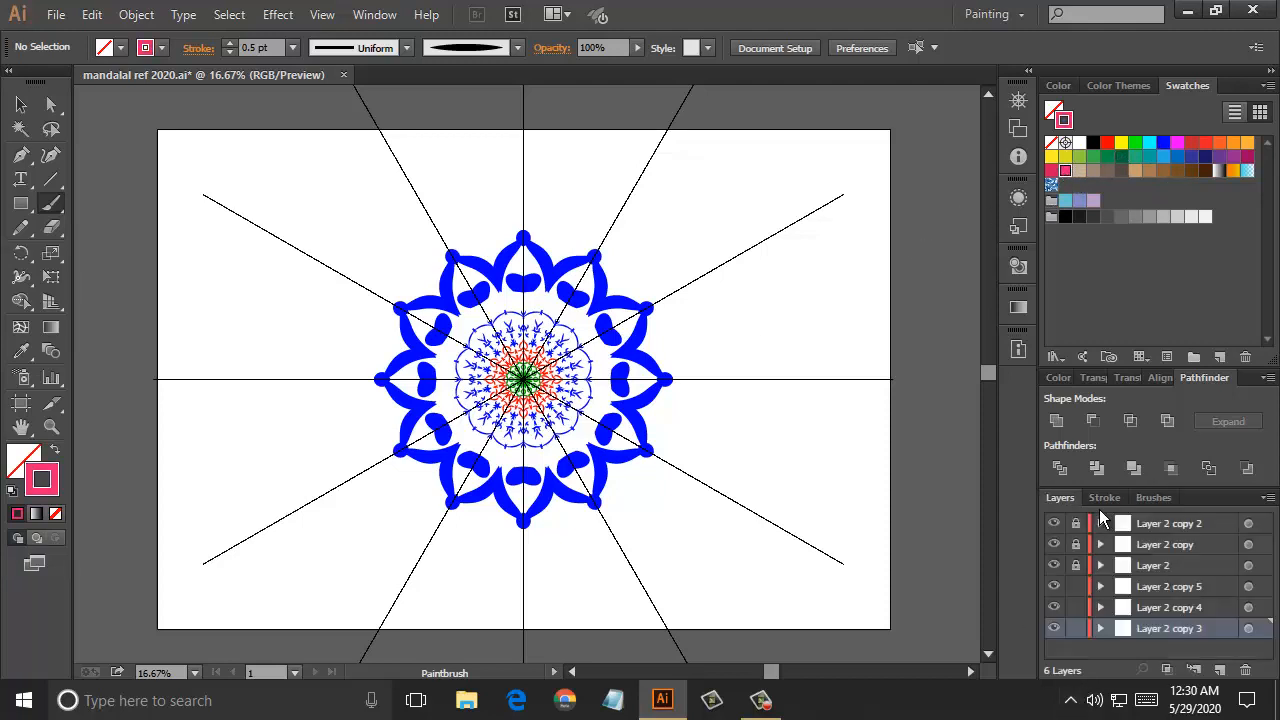
left_click(1076, 628)
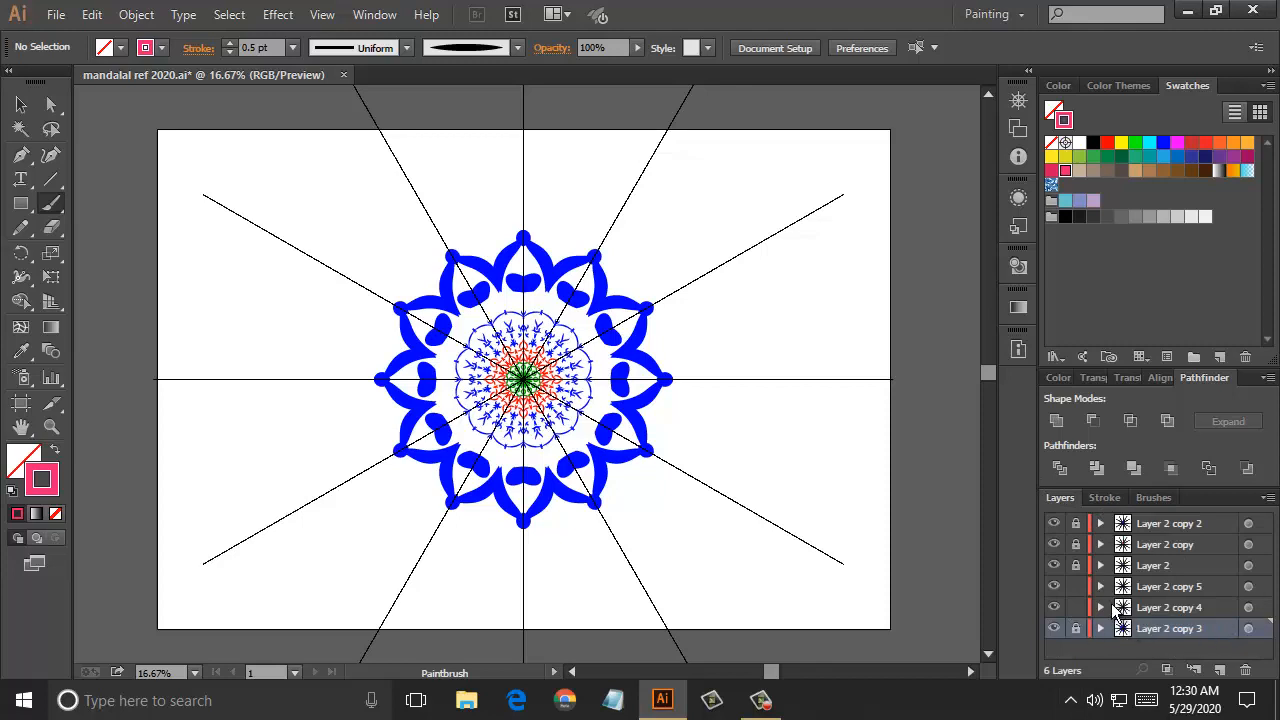
left_click(1120, 607)
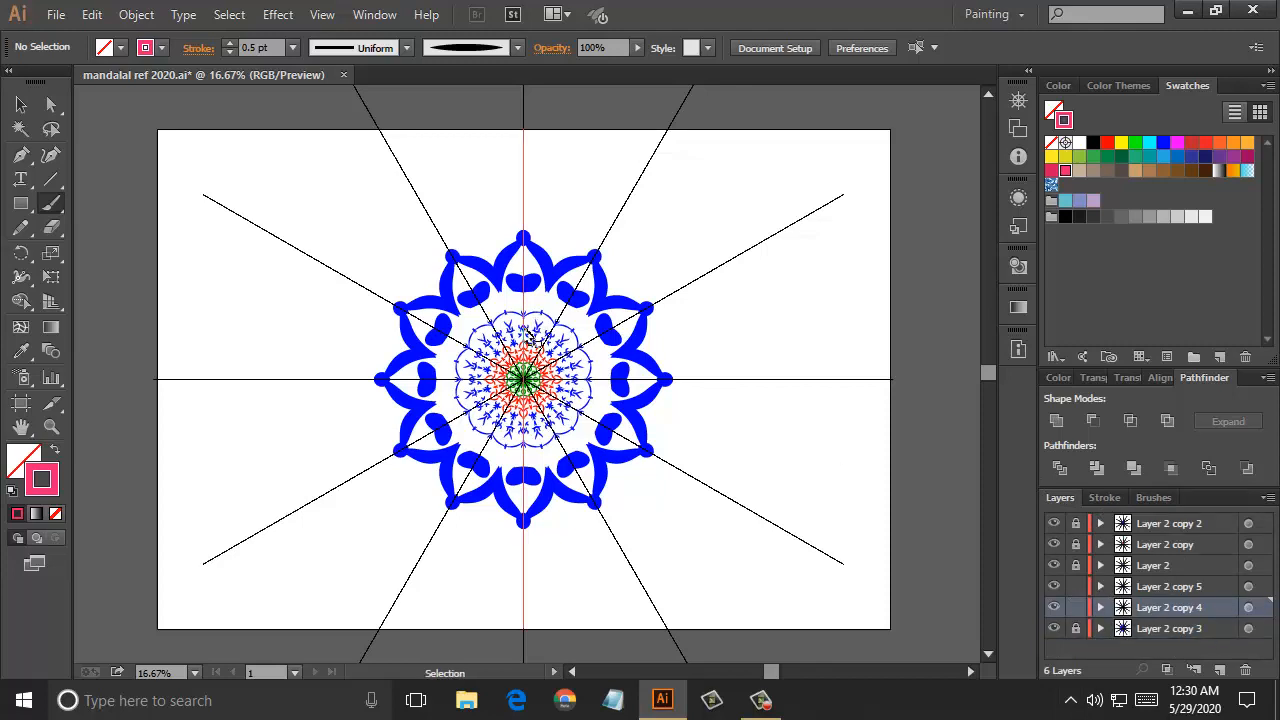
Paint a slim pointed pink petal outline on the vertical guide above the top blue knob, with a small heart outline at its base
key("ctrl+equal")
key("ctrl+equal")
key("ctrl+equal")
key("ctrl+equal")
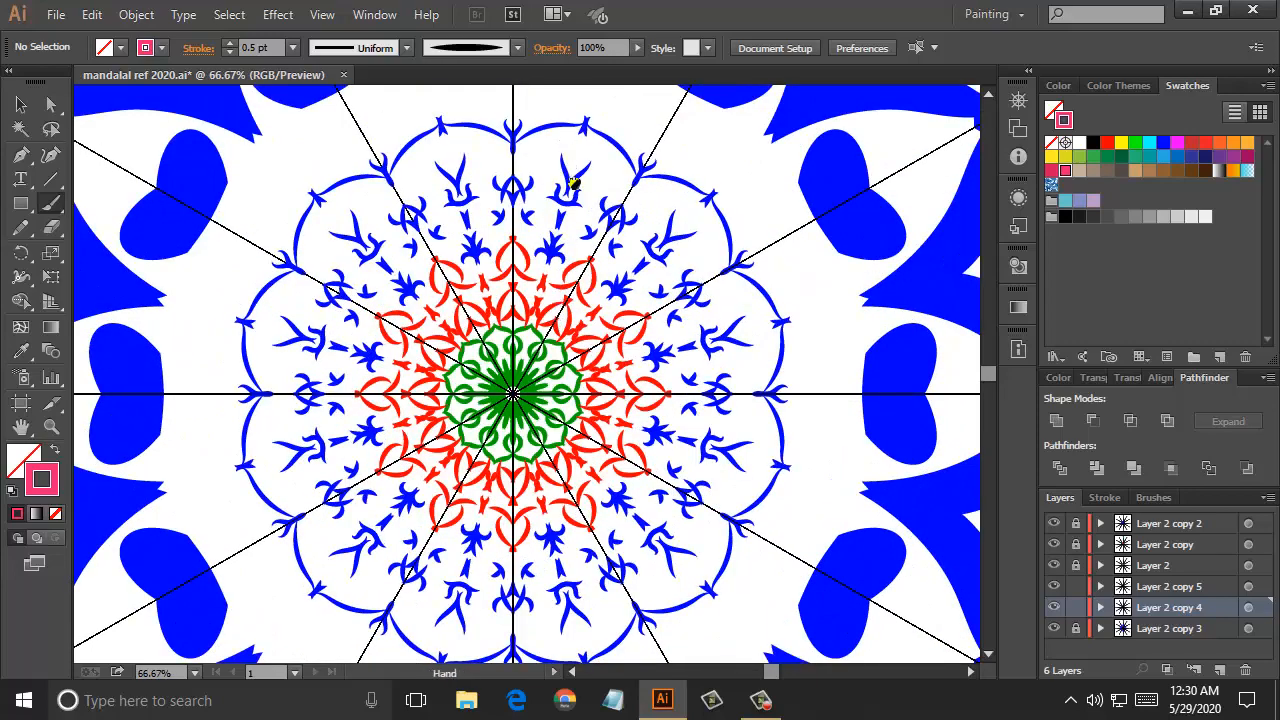
left_click_drag(575, 183, 570, 471)
left_click_drag(575, 372, 571, 520)
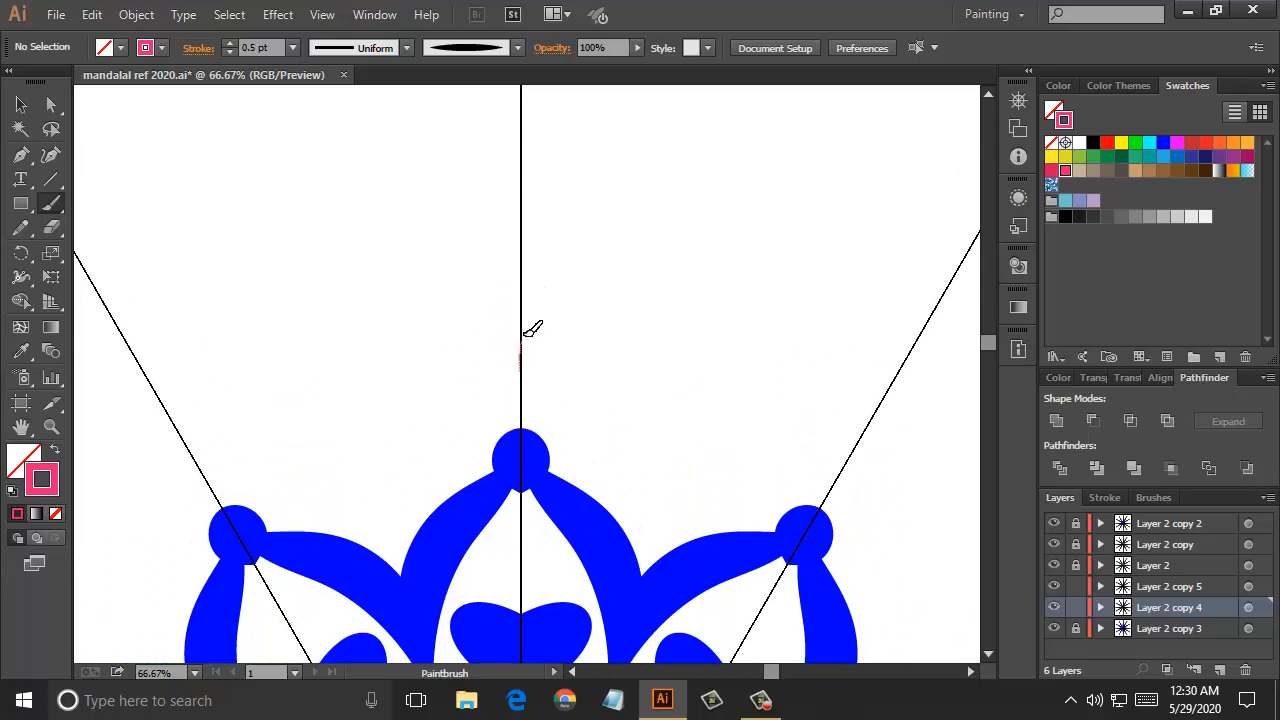
left_click_drag(540, 264, 521, 223)
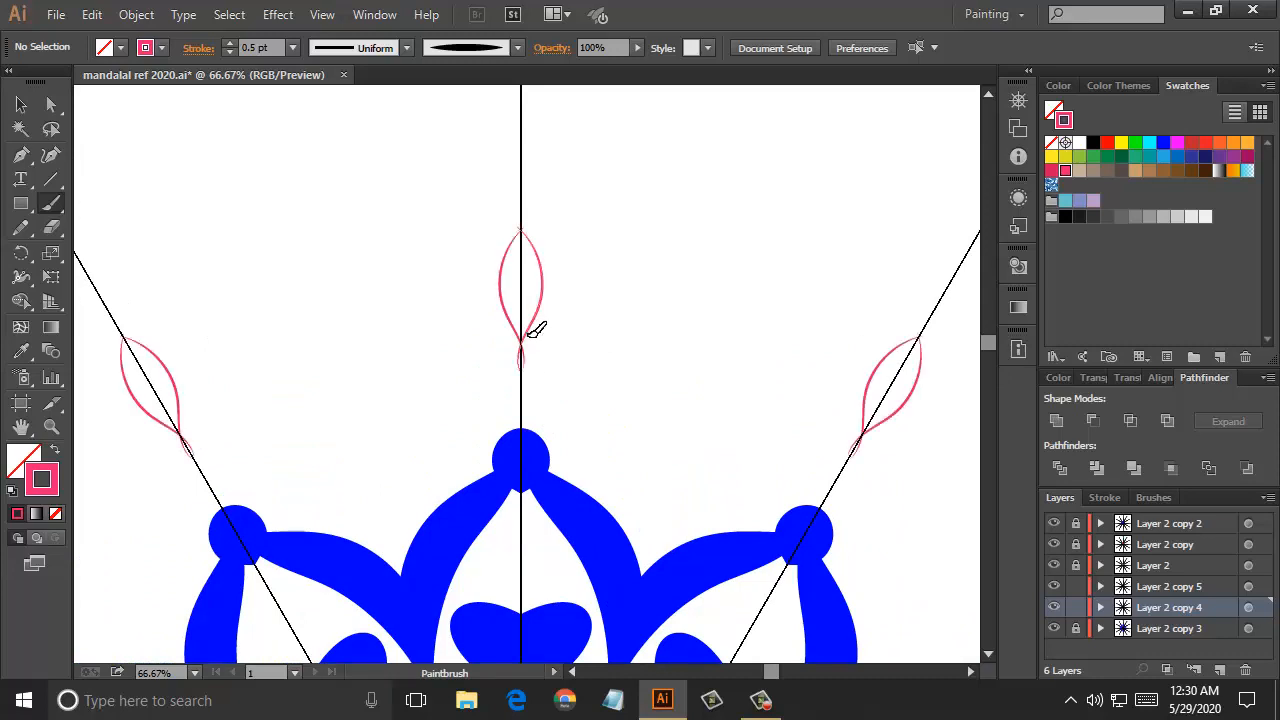
mouse_move(531, 336)
left_mouse_down()
mouse_move(558, 378)
mouse_move(522, 419)
left_mouse_up()
Extend the pink chain outward along the guide with a wider pointed petal outline and a rounded bulb near the artboard edge
key("space")
mouse_move(518, 340)
left_mouse_down()
mouse_move(505, 380)
mouse_move(441, 440)
left_mouse_up()
mouse_move(459, 350)
left_mouse_down()
mouse_move(475, 276)
mouse_move(442, 216)
mouse_move(478, 228)
mouse_move(442, 297)
mouse_move(444, 365)
mouse_move(485, 357)
mouse_move(469, 325)
left_mouse_up()
key("space")
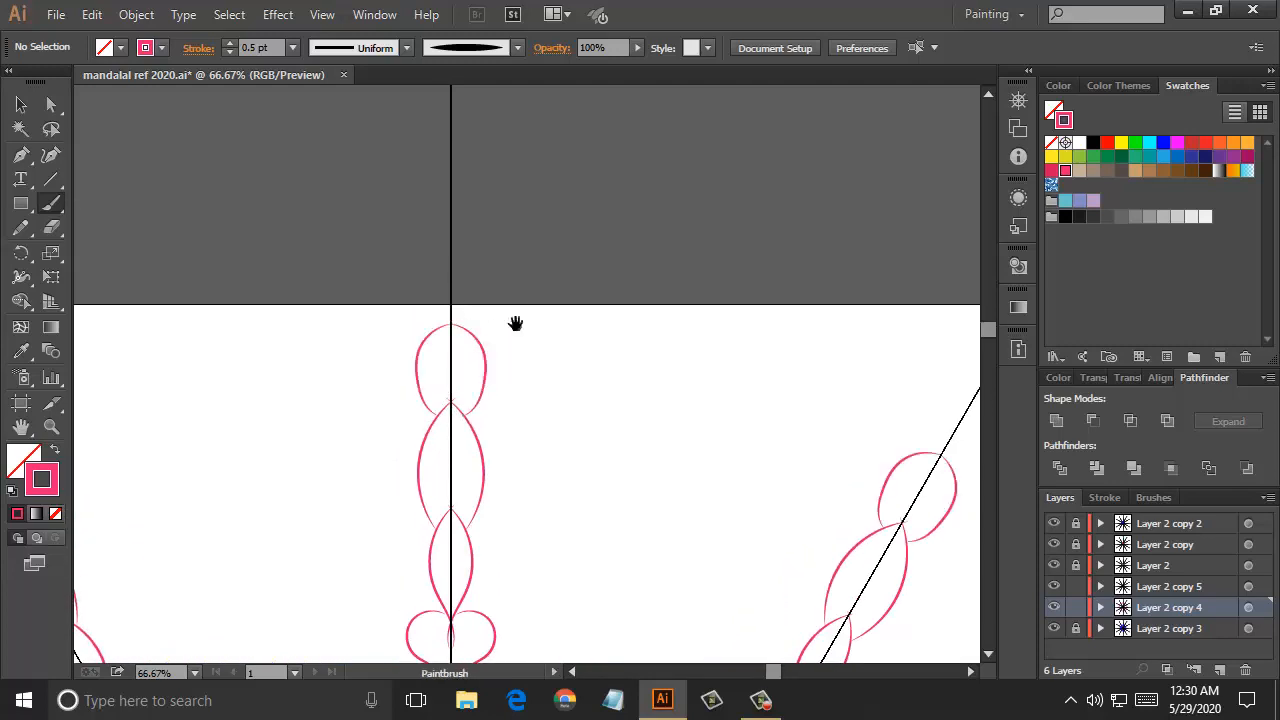
key("space")
left_click_drag(484, 464, 477, 317)
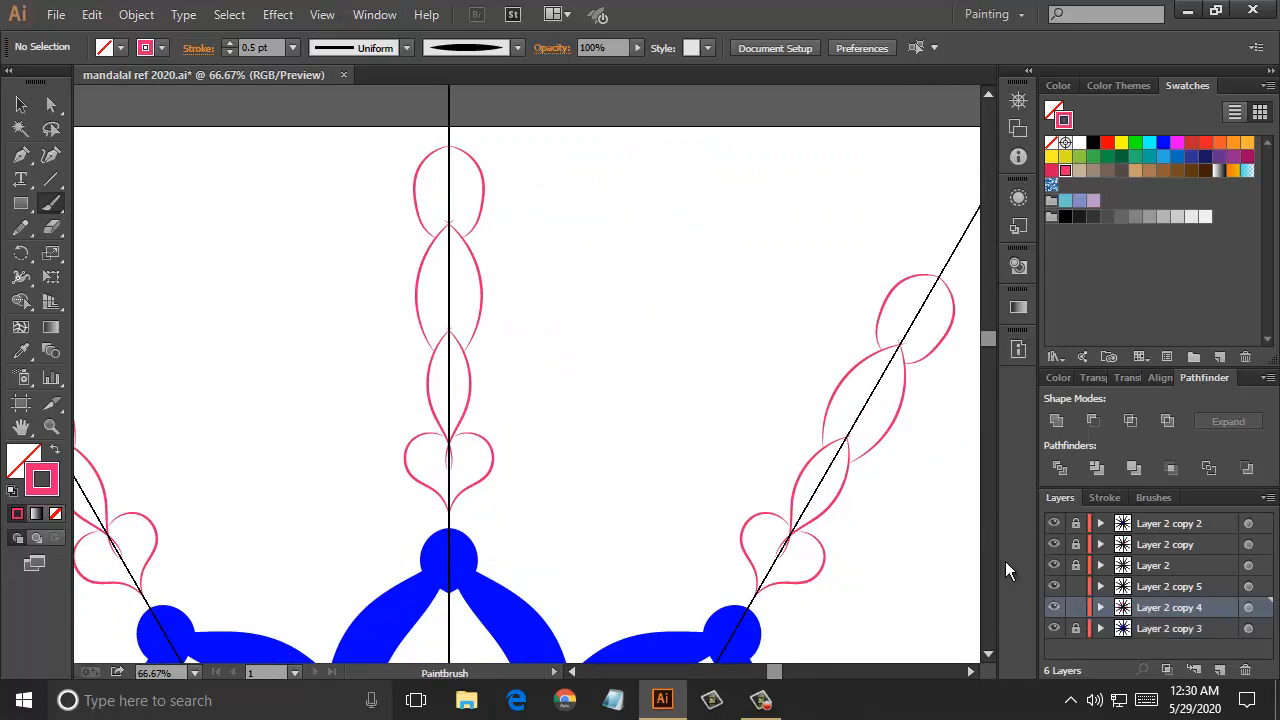
Lock Layer 2 copy 4, then paint a 1 pt pink curve on Layer 2 copy 5 from the heart outline down beside the blue knob
left_click(1078, 607)
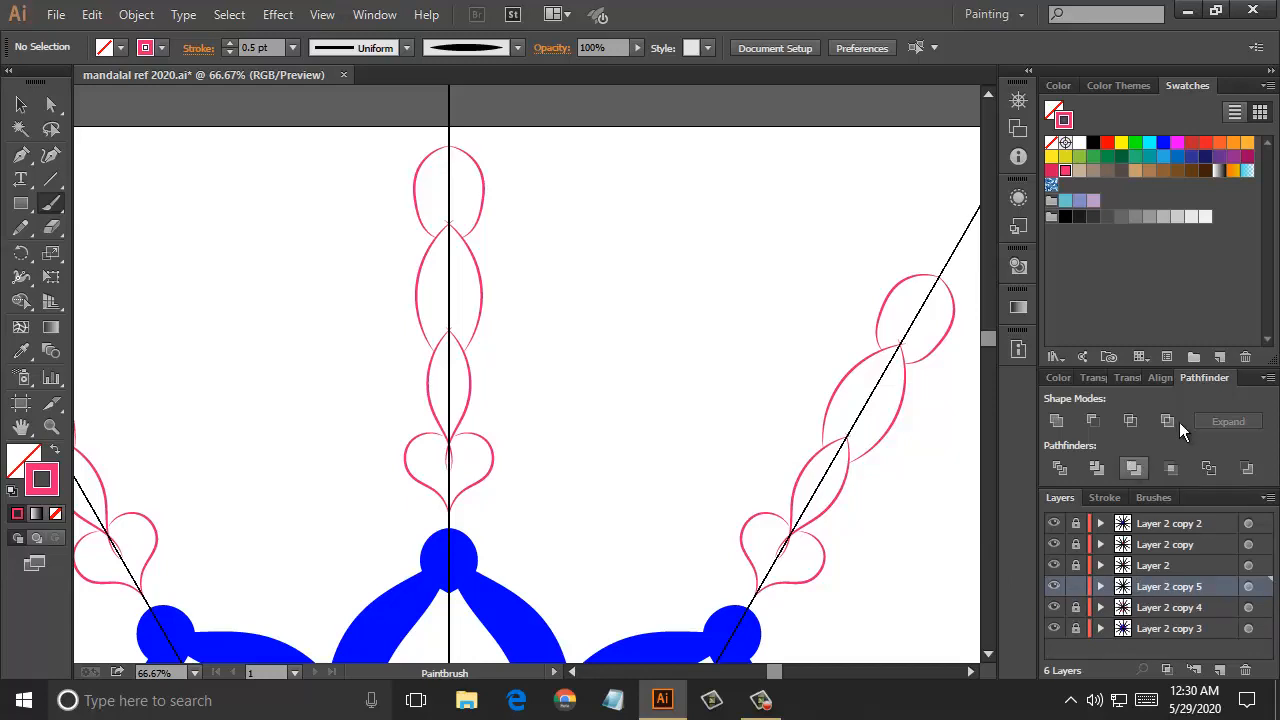
left_click(1166, 498)
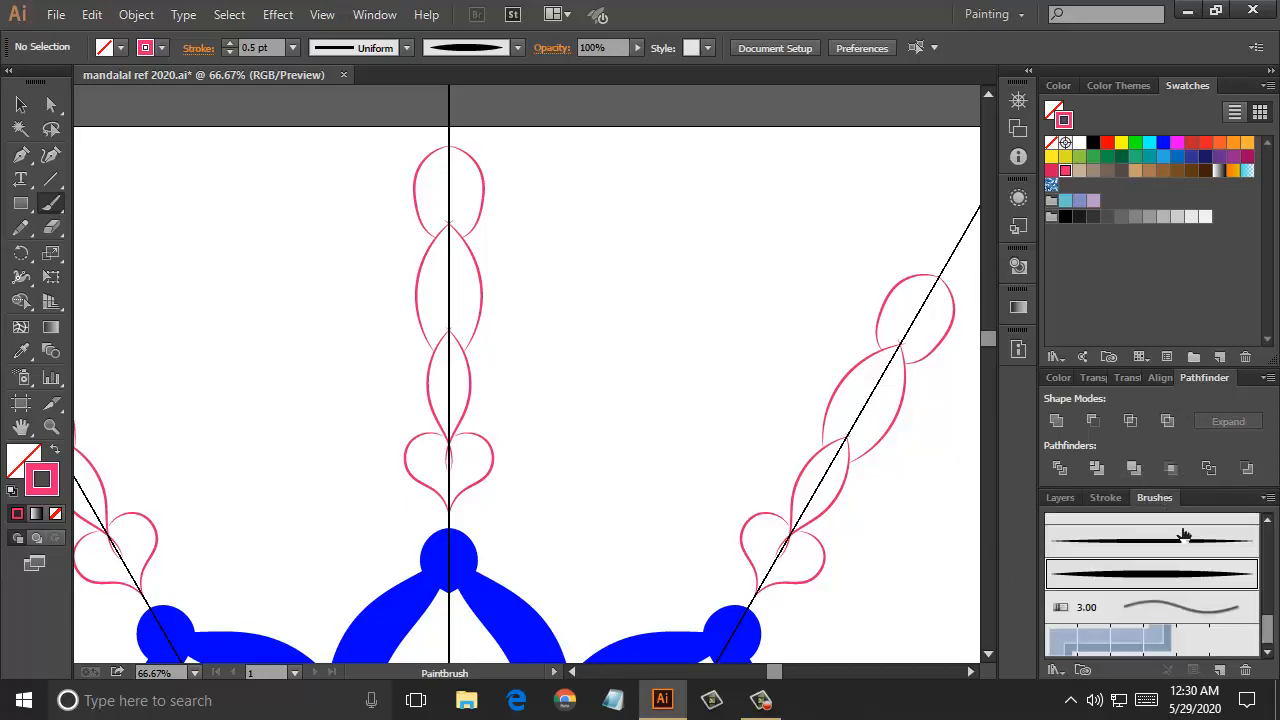
left_click(292, 47)
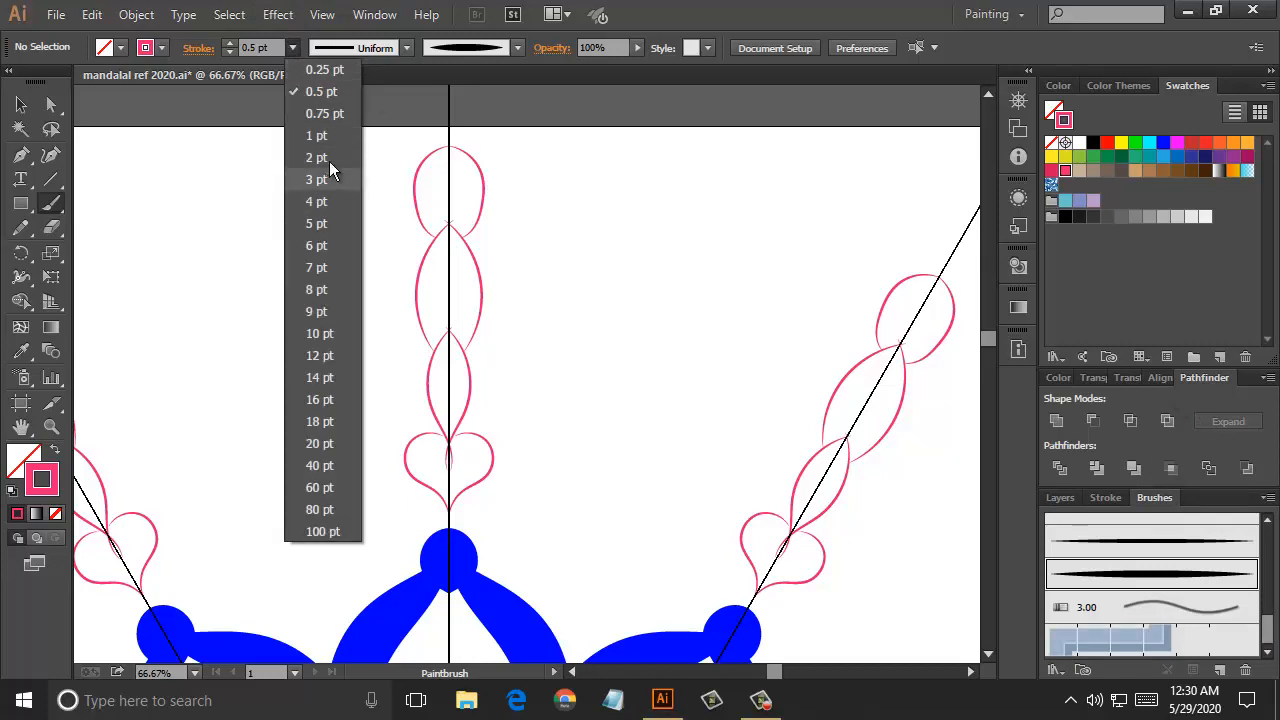
left_click(337, 135)
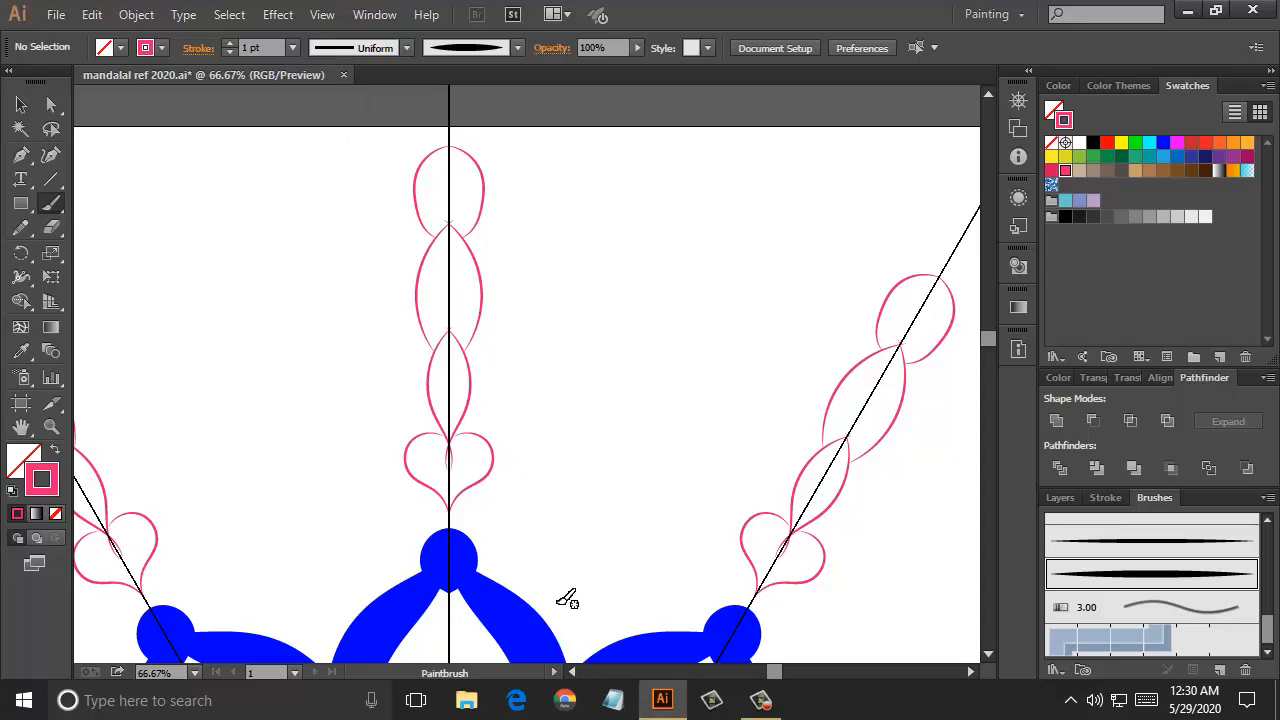
mouse_move(575, 612)
left_mouse_down()
mouse_move(610, 563)
mouse_move(597, 523)
mouse_move(493, 448)
left_mouse_up()
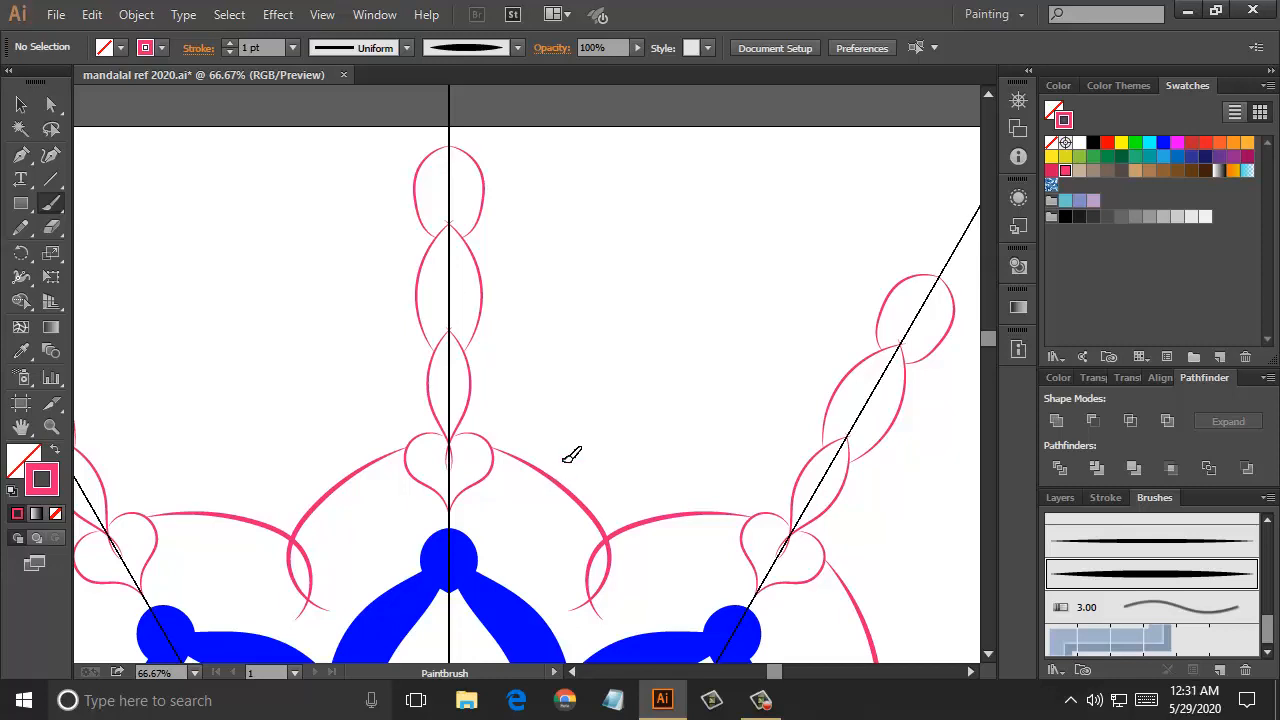
Paint a pink arc outward from the slim petal and a sweeping curve above it up to the rounded bulb
mouse_move(563, 461)
left_mouse_down()
mouse_move(570, 390)
mouse_move(484, 293)
left_mouse_up()
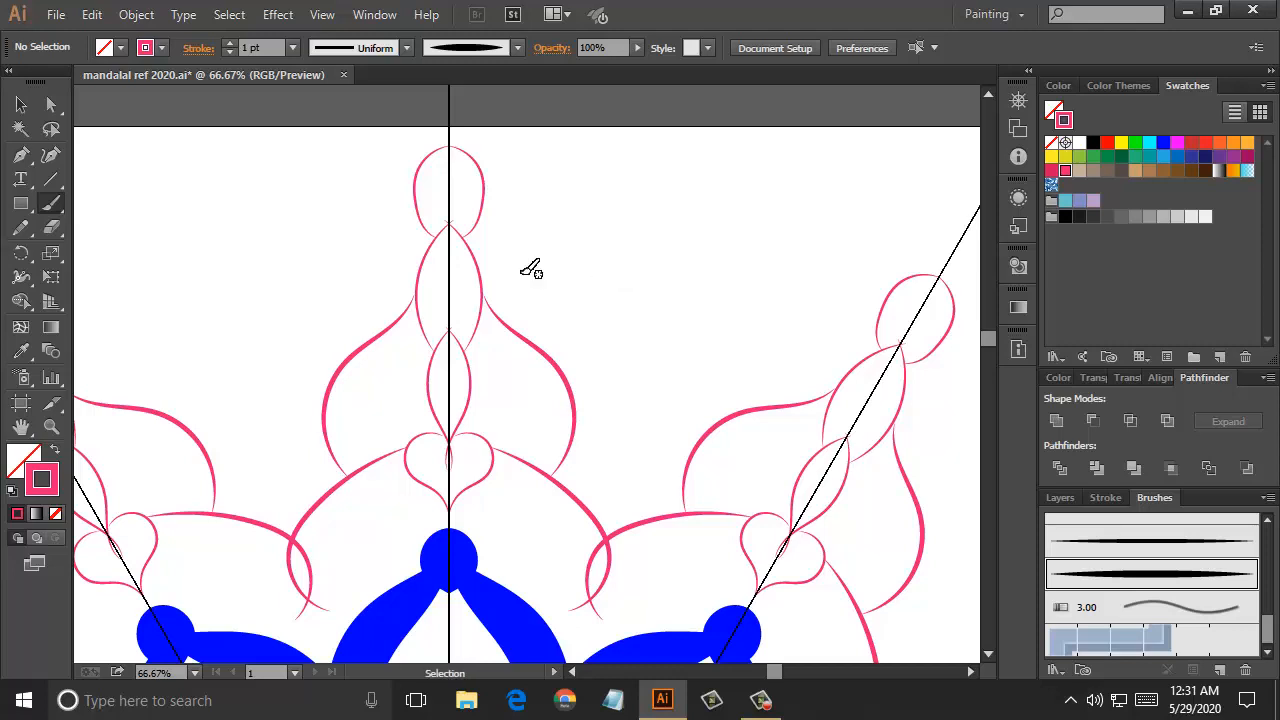
key("ctrl+z")
mouse_move(470, 366)
left_mouse_down()
mouse_move(529, 353)
mouse_move(613, 365)
mouse_move(628, 416)
left_mouse_up()
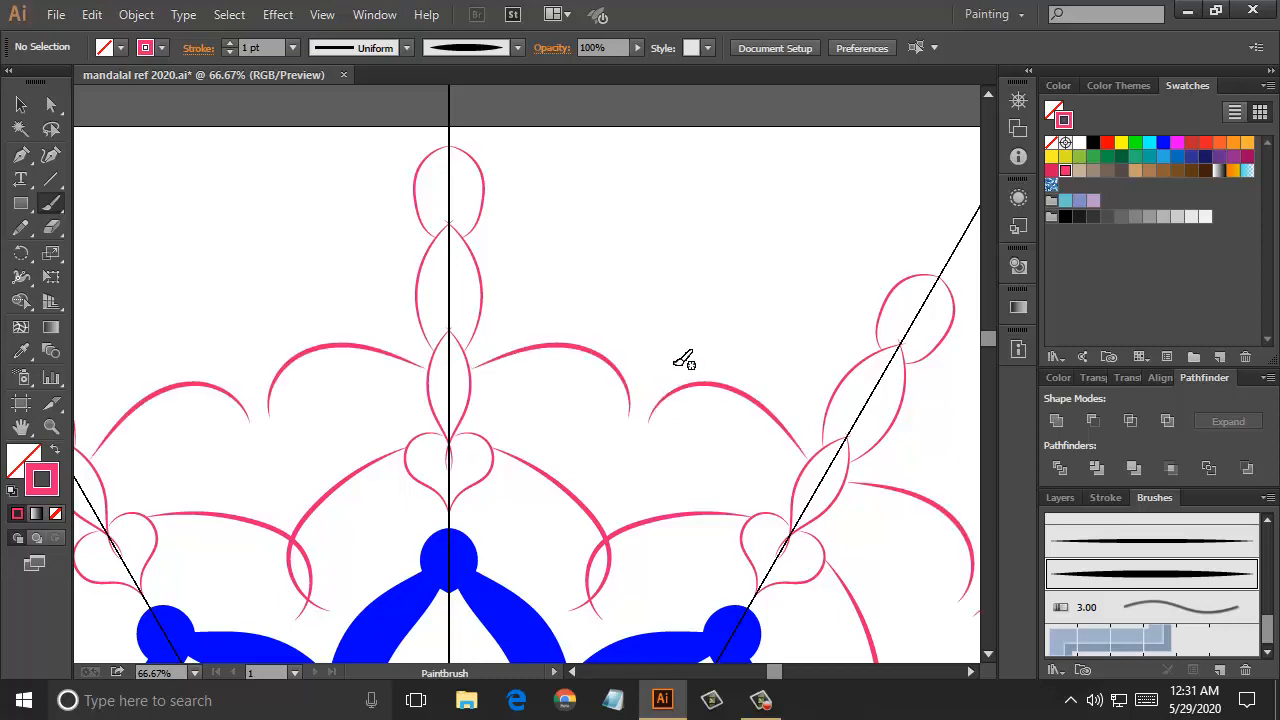
mouse_move(620, 362)
left_mouse_down()
mouse_move(631, 337)
mouse_move(611, 271)
mouse_move(493, 200)
left_mouse_up()
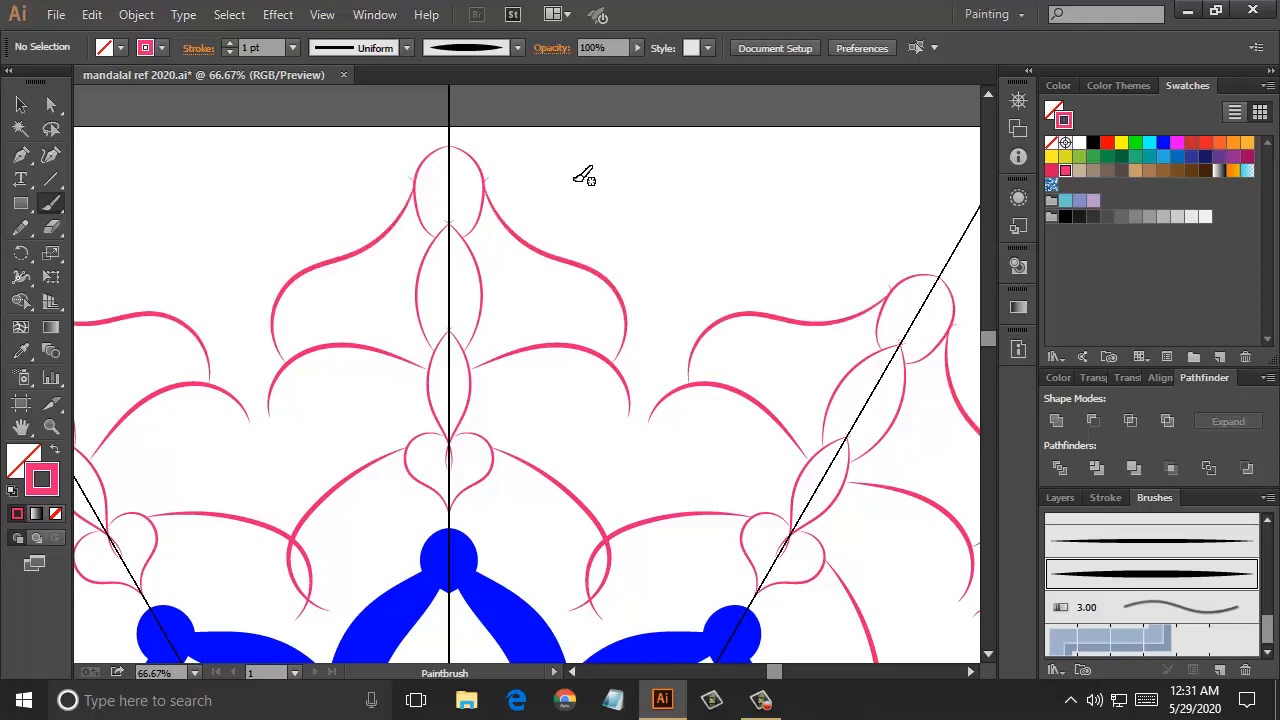
scroll(671, 294, "down", 2)
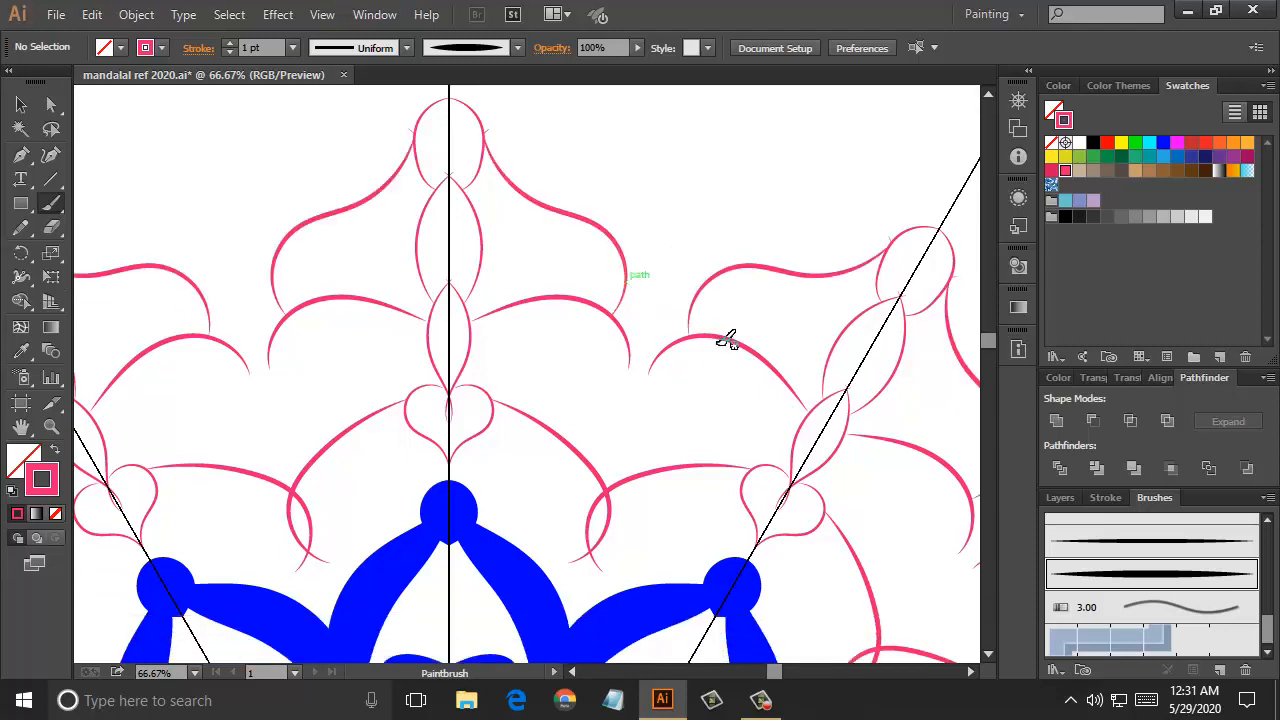
Paint a pink S-curve linking the middle arc to the lower one, and a small curled loop beside the blue knob
mouse_move(727, 344)
left_mouse_down()
mouse_move(654, 405)
mouse_move(658, 466)
left_mouse_up()
key("space")
mouse_move(640, 331)
left_mouse_down()
mouse_move(553, 401)
mouse_move(691, 371)
mouse_move(677, 266)
mouse_move(686, 226)
left_mouse_up()
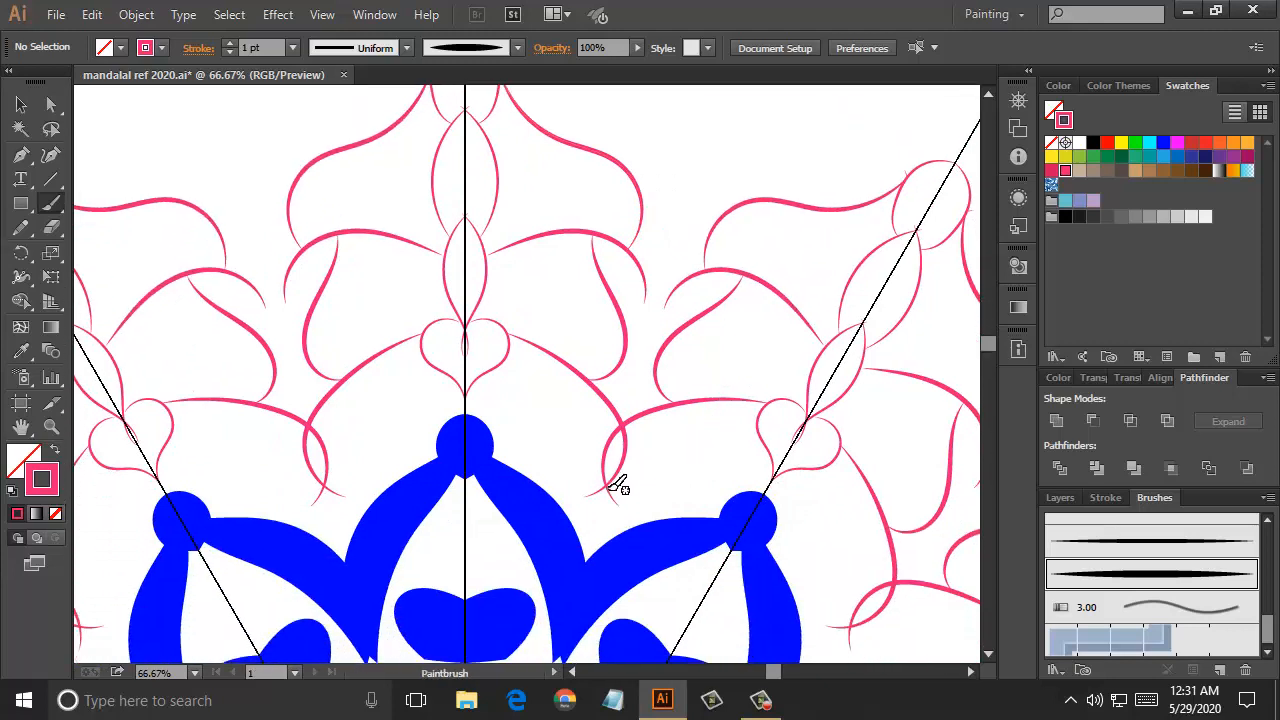
mouse_move(631, 445)
left_mouse_down()
mouse_move(692, 461)
mouse_move(700, 483)
mouse_move(652, 518)
left_mouse_up()
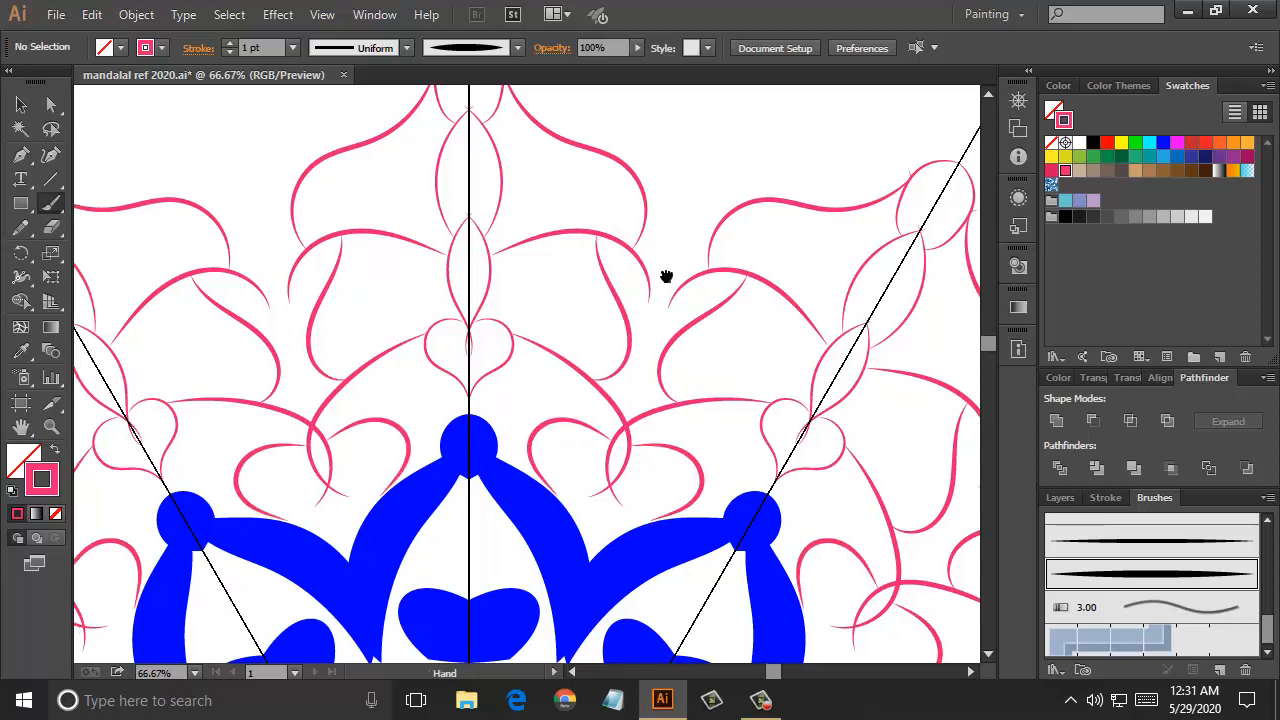
Paint large overlapping pink arcs around the outside of the whole mandala, extending past the artboard's upper and lower edges
scroll(666, 277, "left", 3)
scroll(666, 277, "down", 2)
scroll(634, 317, "right", 1)
scroll(634, 317, "up", 1)
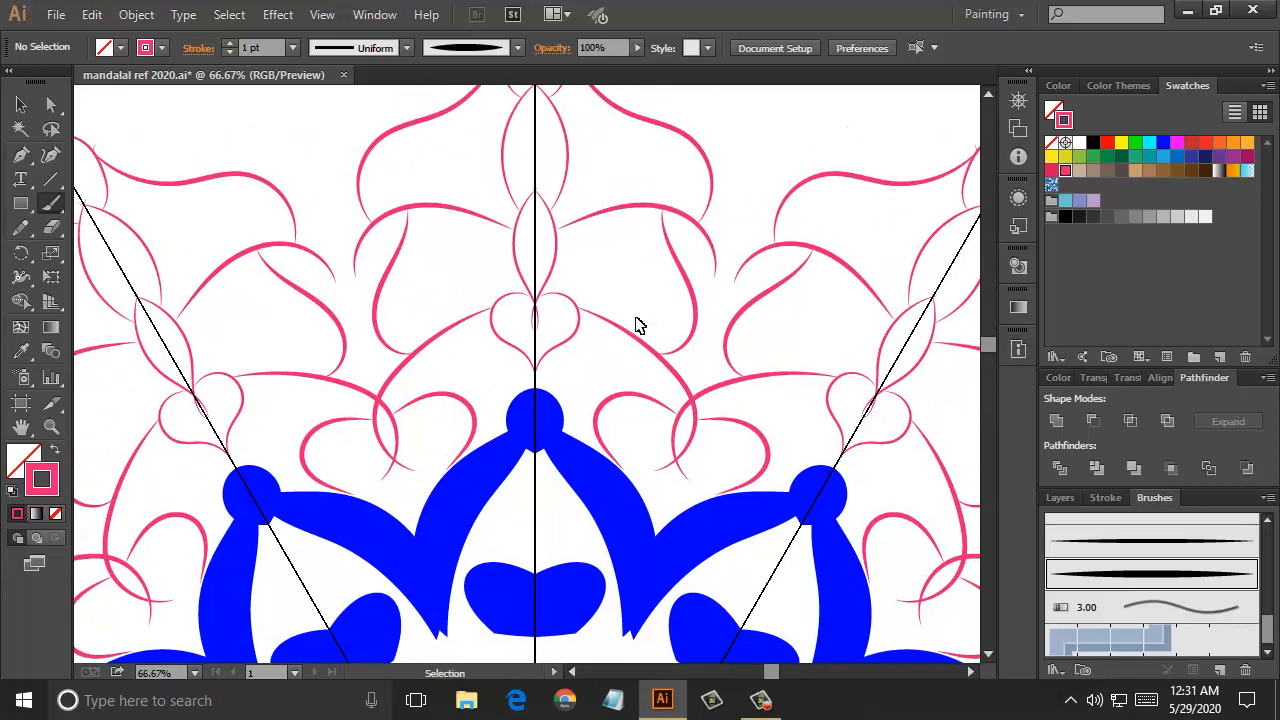
key("ctrl+minus")
key("ctrl+minus")
key("ctrl+minus")
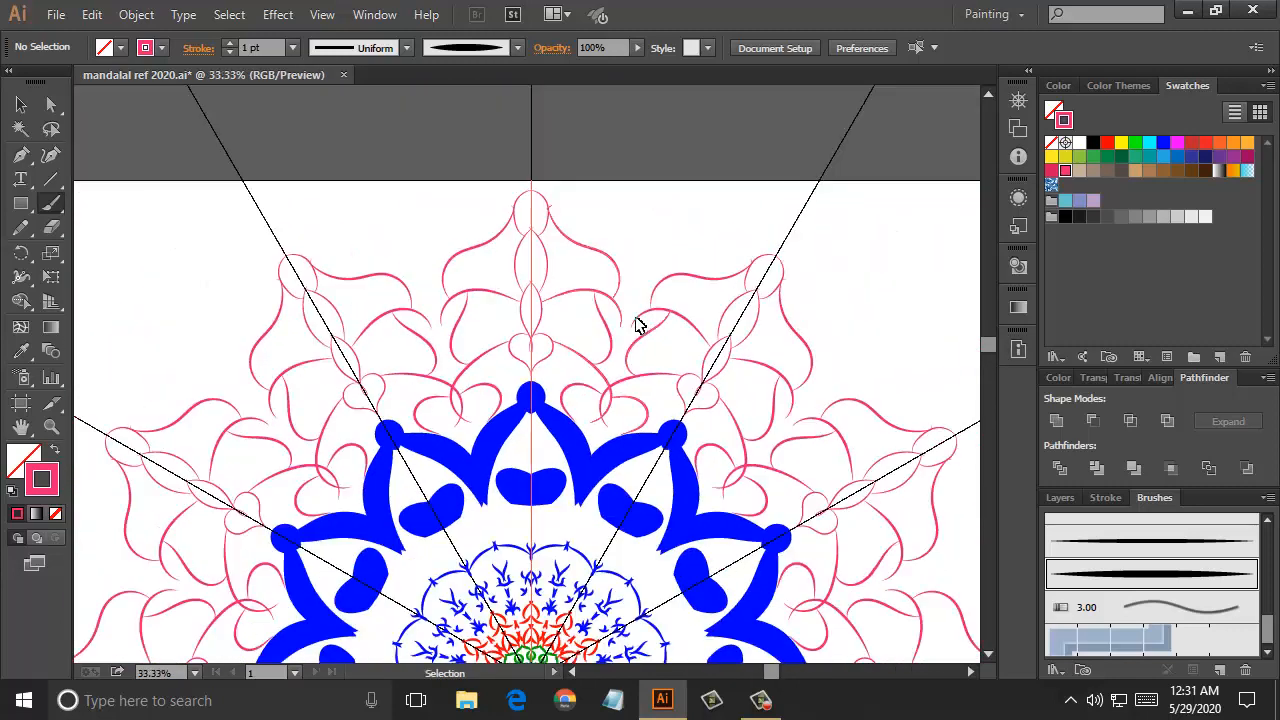
key("ctrl+minus")
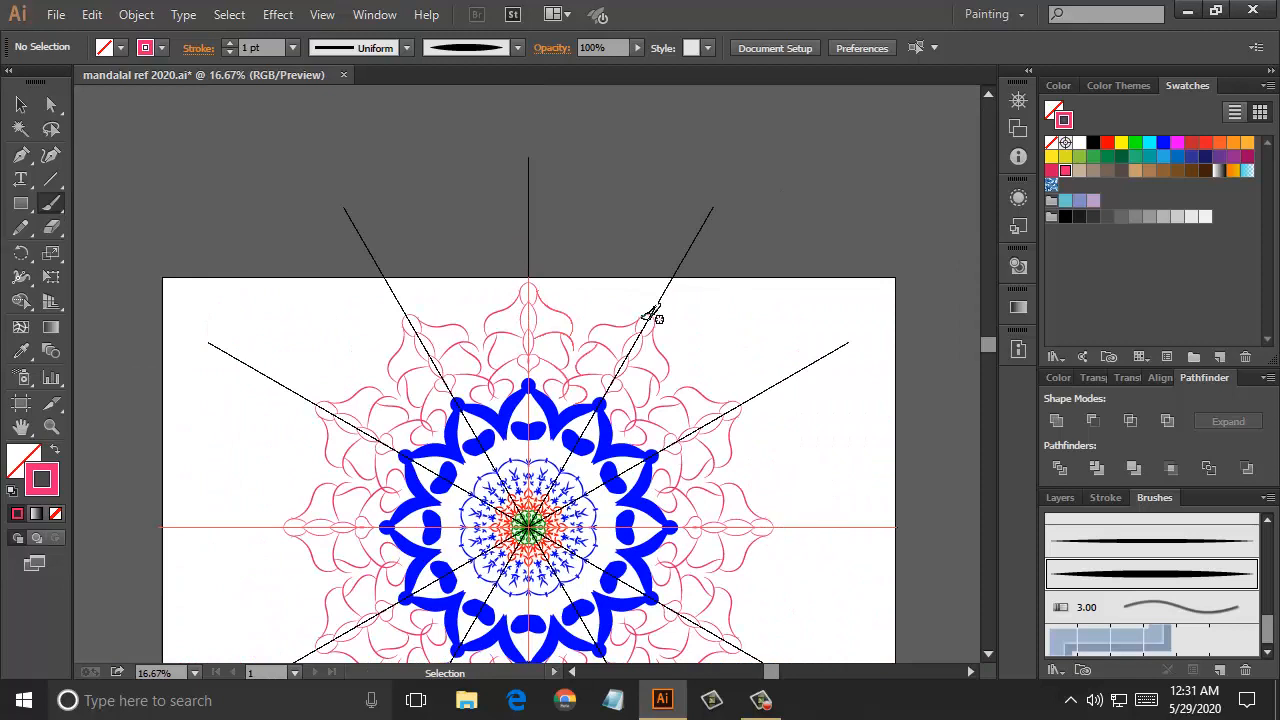
scroll(650, 318, "down", 5)
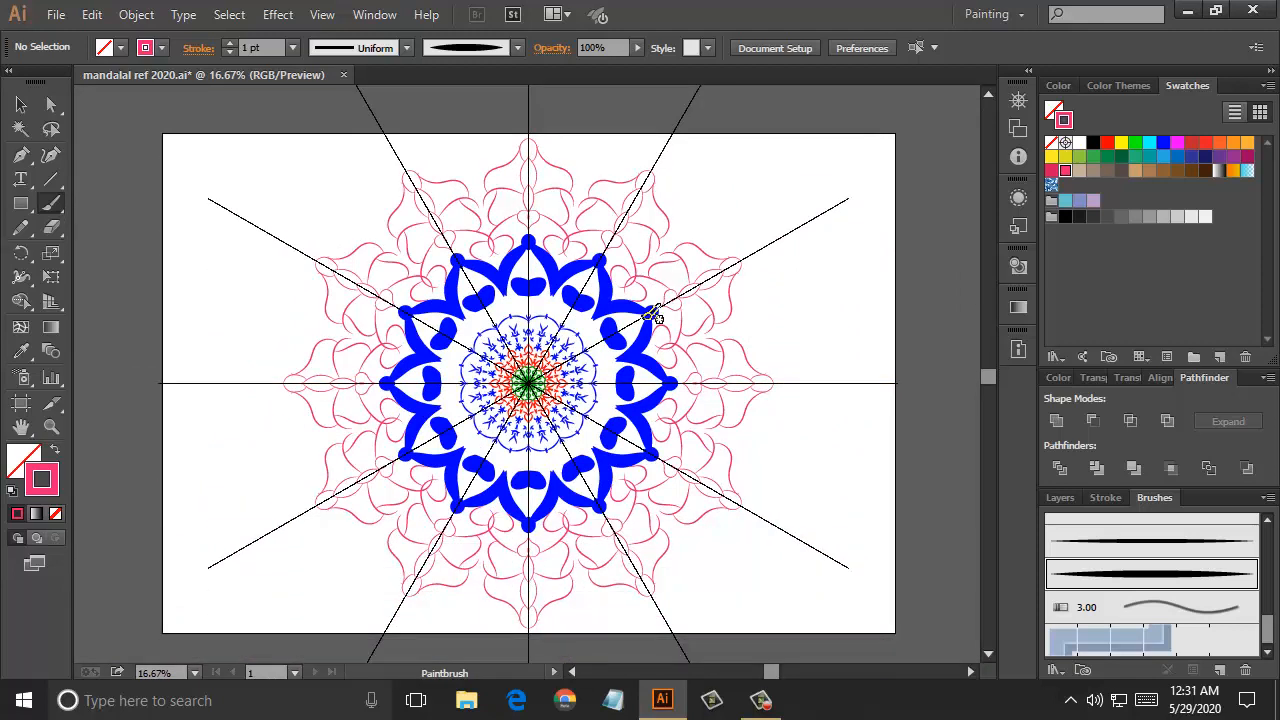
scroll(703, 341, "up", 3)
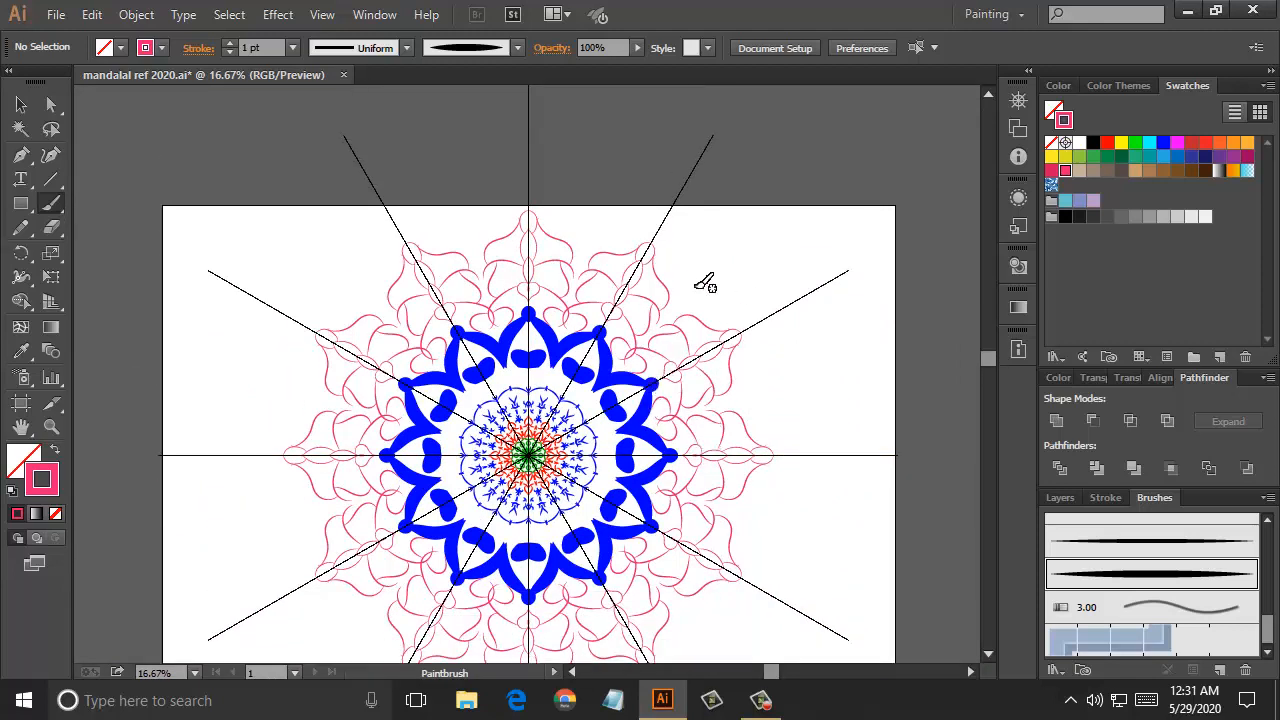
mouse_move(660, 274)
left_mouse_down()
mouse_move(729, 266)
mouse_move(778, 297)
left_mouse_up()
left_click_drag(802, 347, 803, 346)
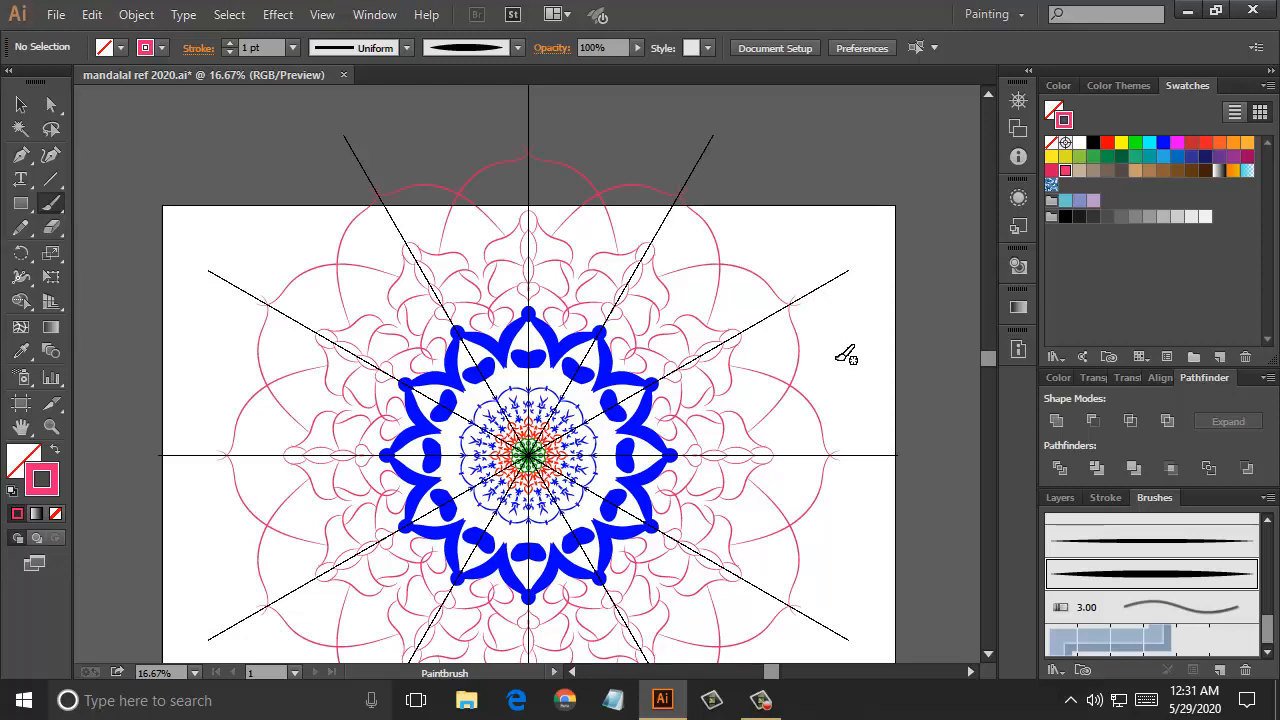
scroll(846, 355, "down", 3)
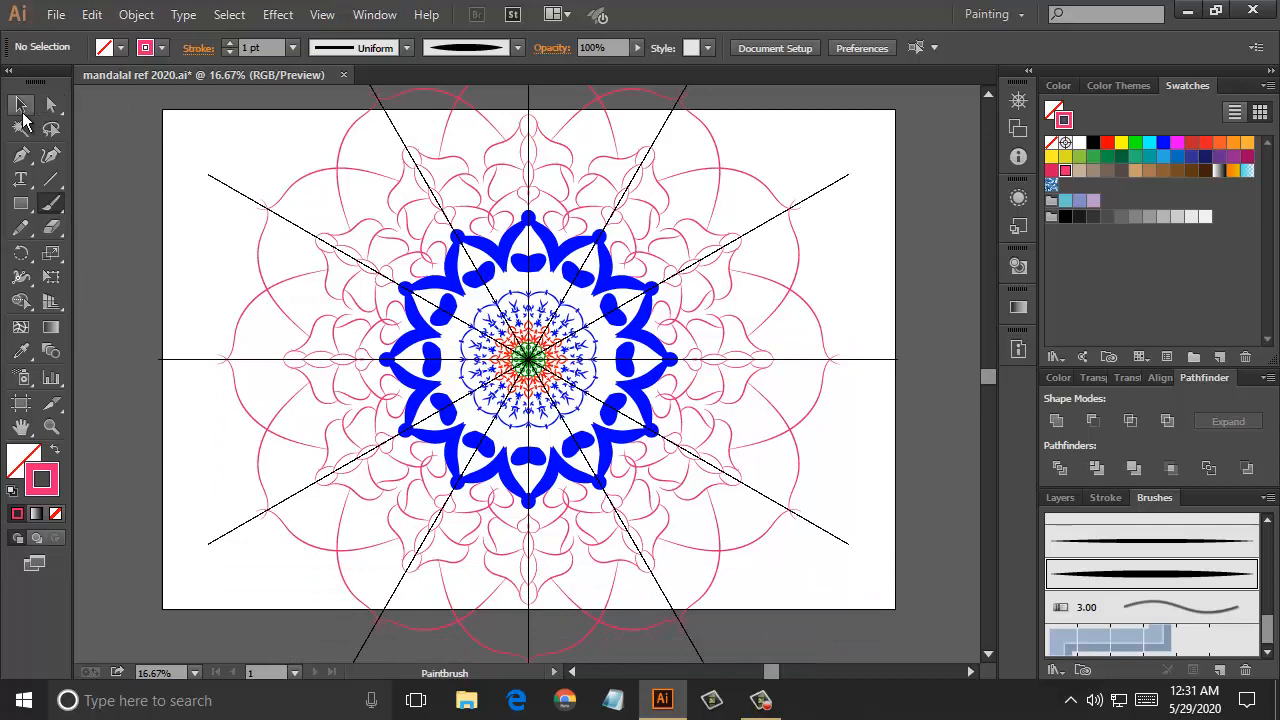
Unlock all layers and make Layer 2 copy 2 the active layer
left_click(1062, 500)
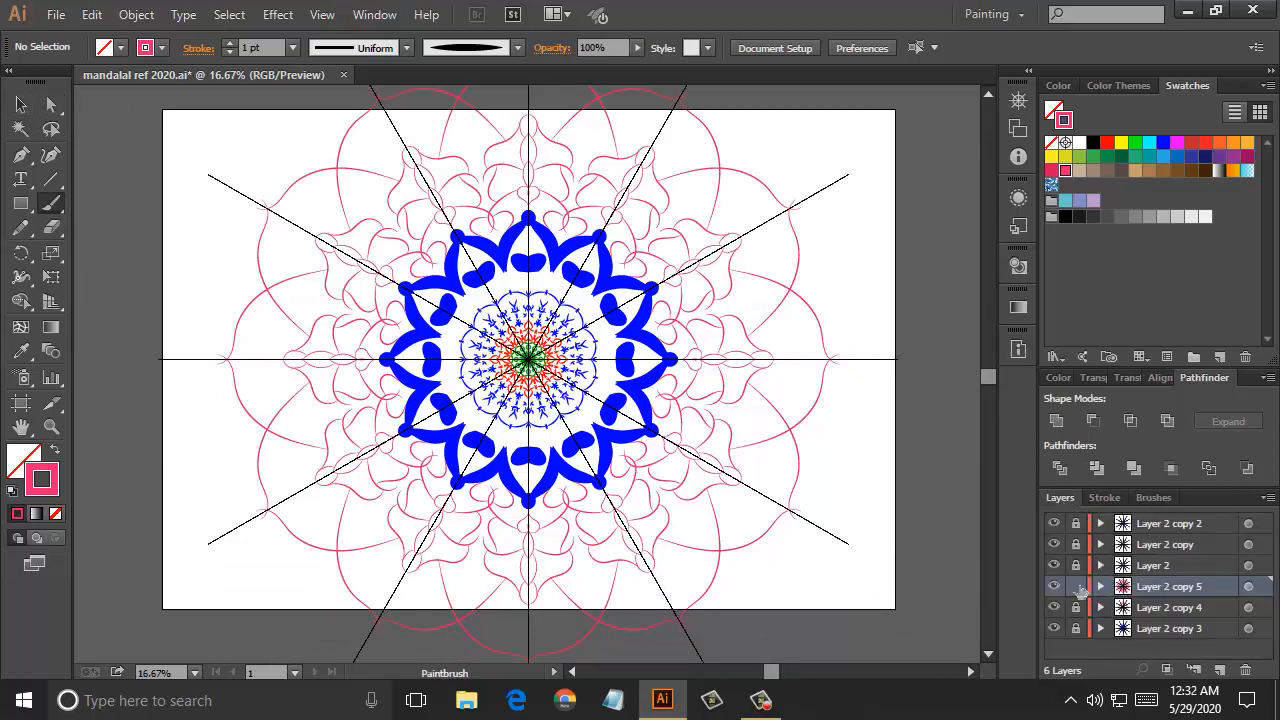
left_click(1215, 523)
left_click(1268, 498)
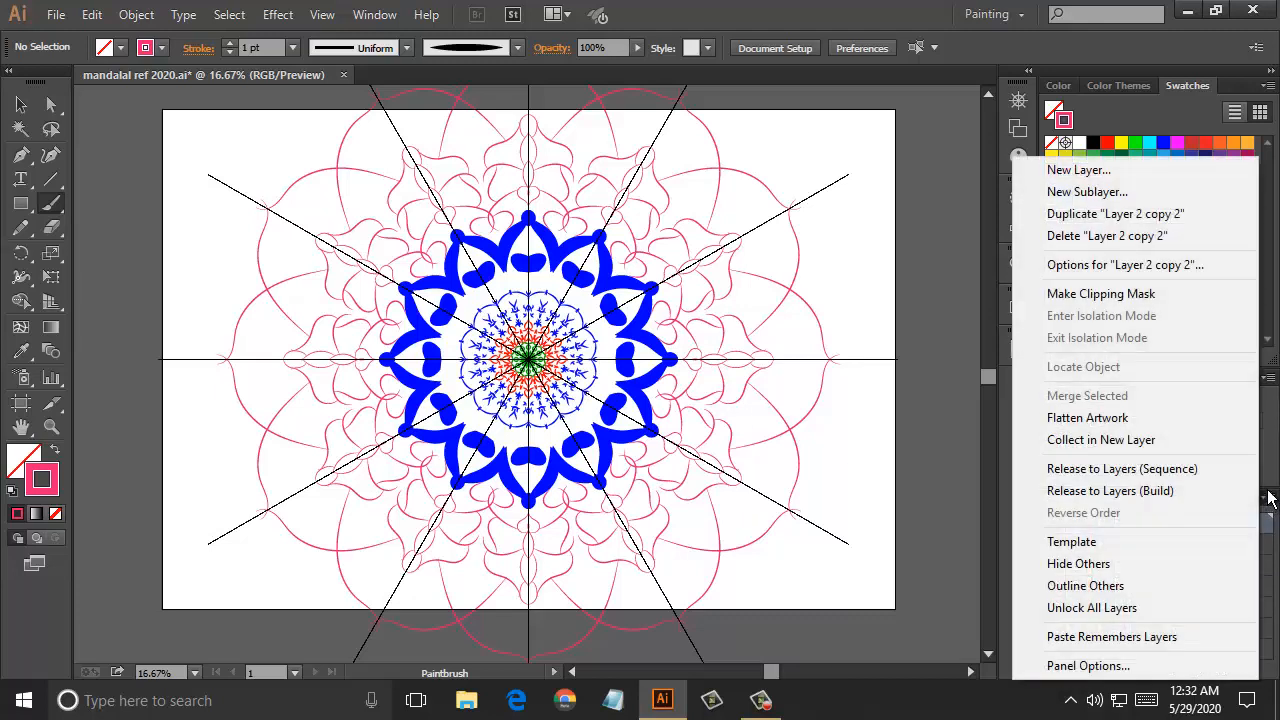
left_click(1205, 613)
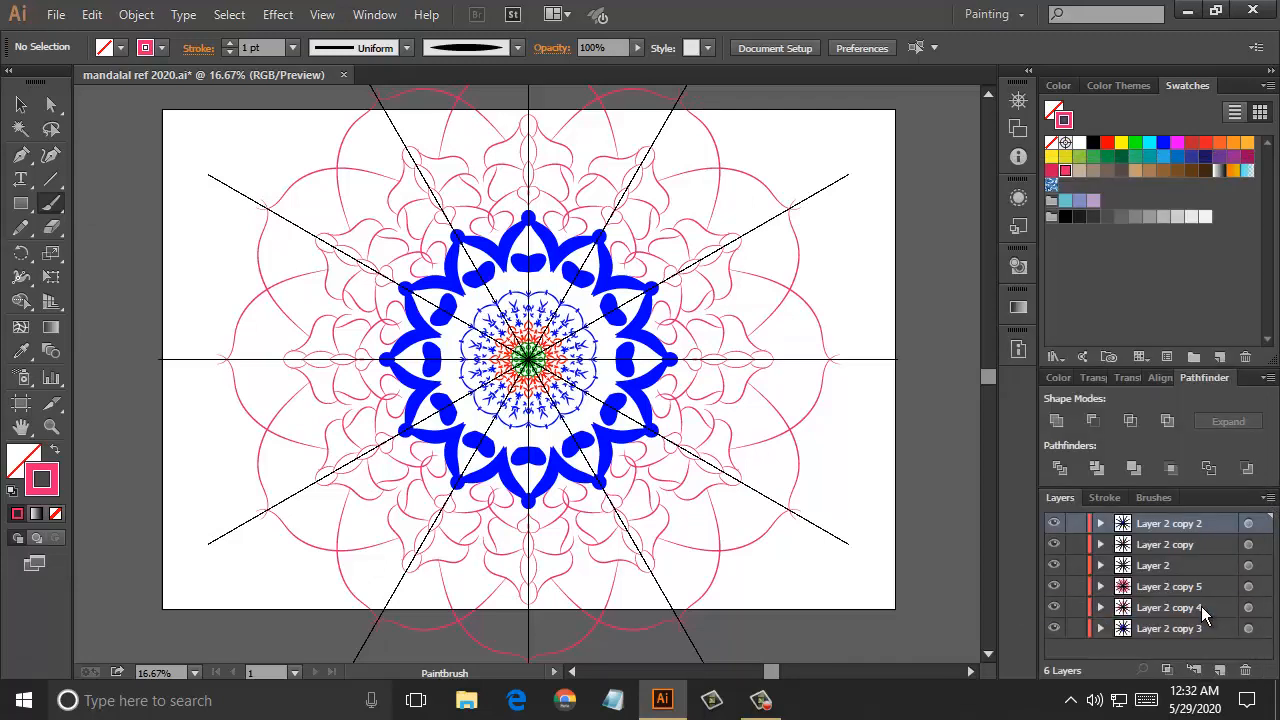
Select all artwork on Layer 2 copy 2 and switch to the Selection tool
left_click(91, 14)
key("Escape")
left_click(1259, 524)
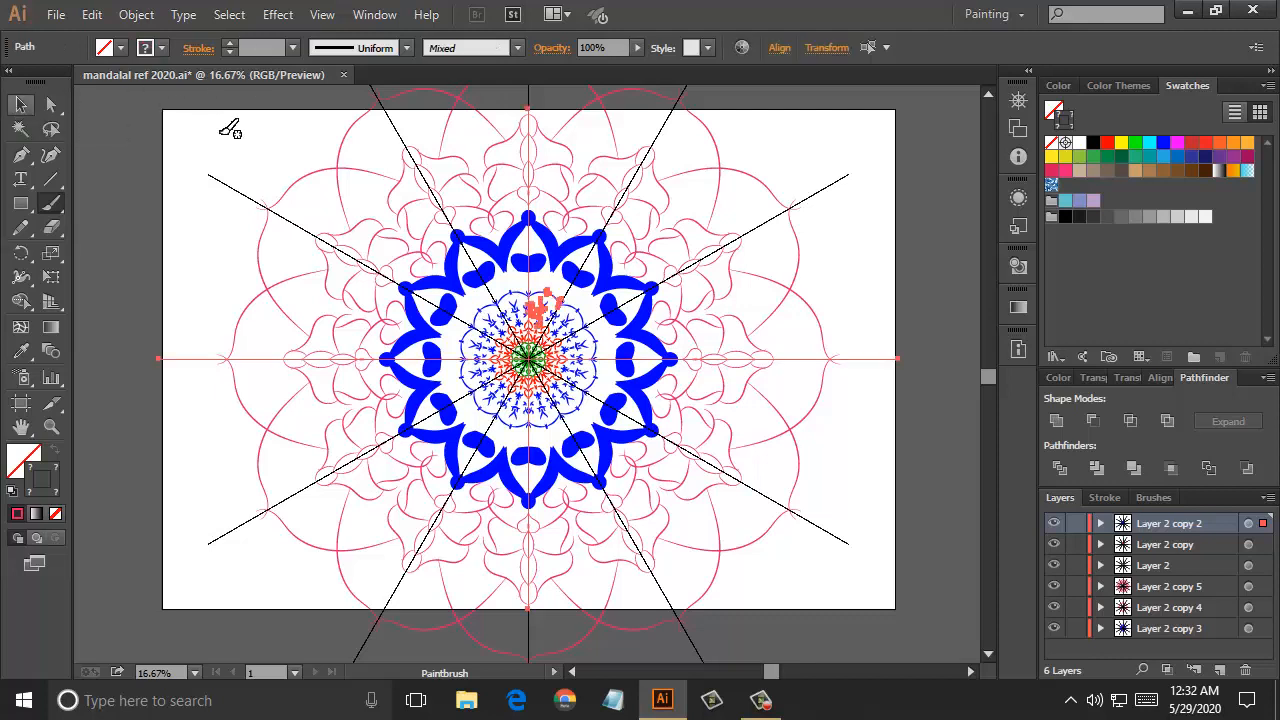
left_click(21, 105)
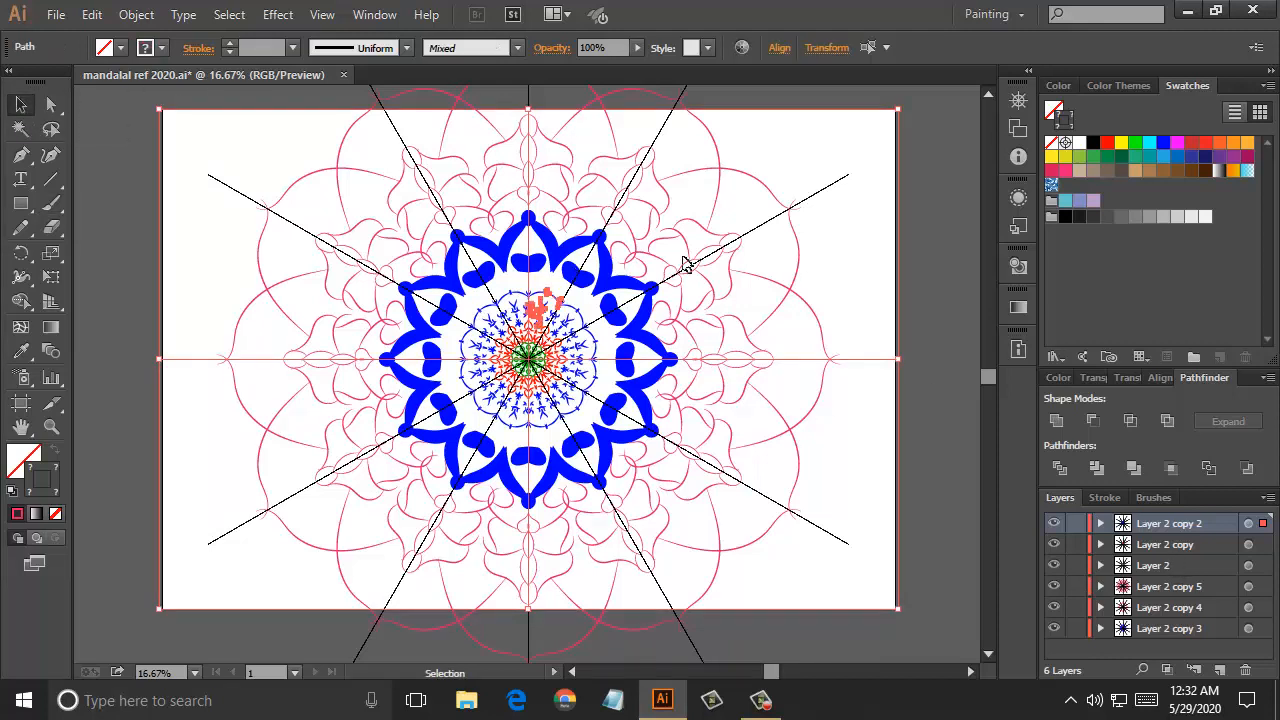
Select all artwork on every layer and expand its appearance
key("ctrl+a")
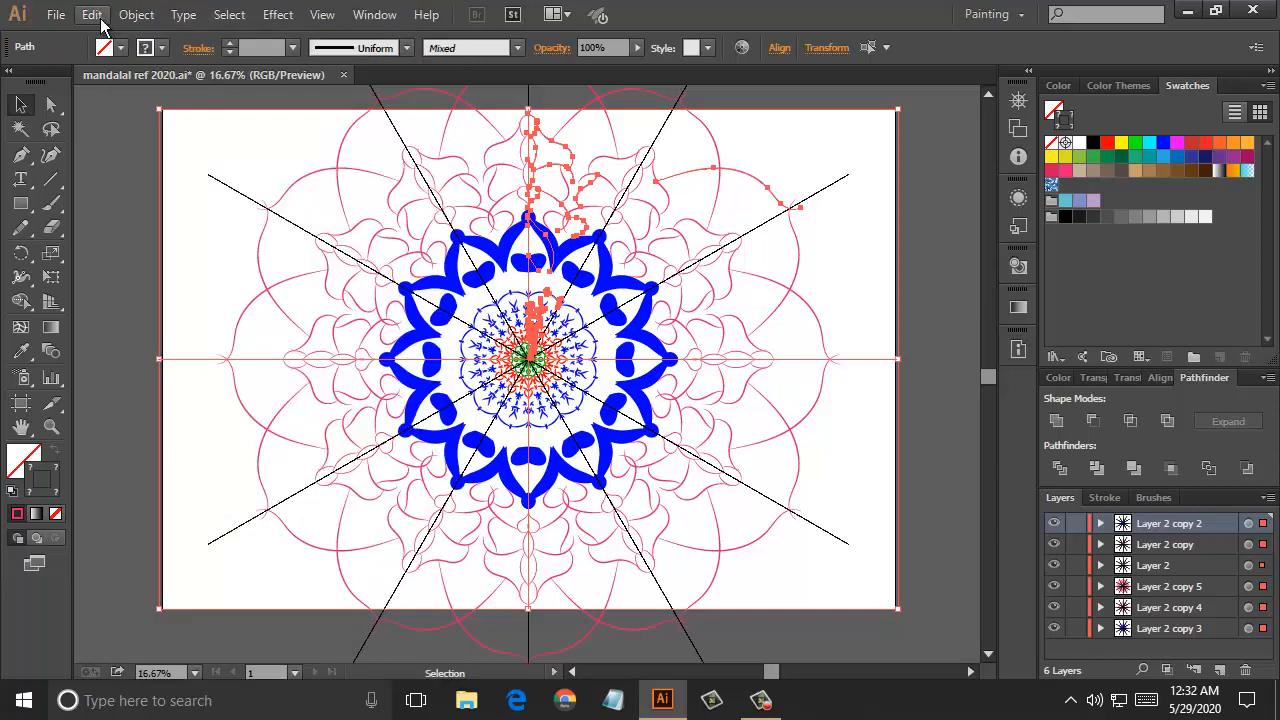
left_click(136, 14)
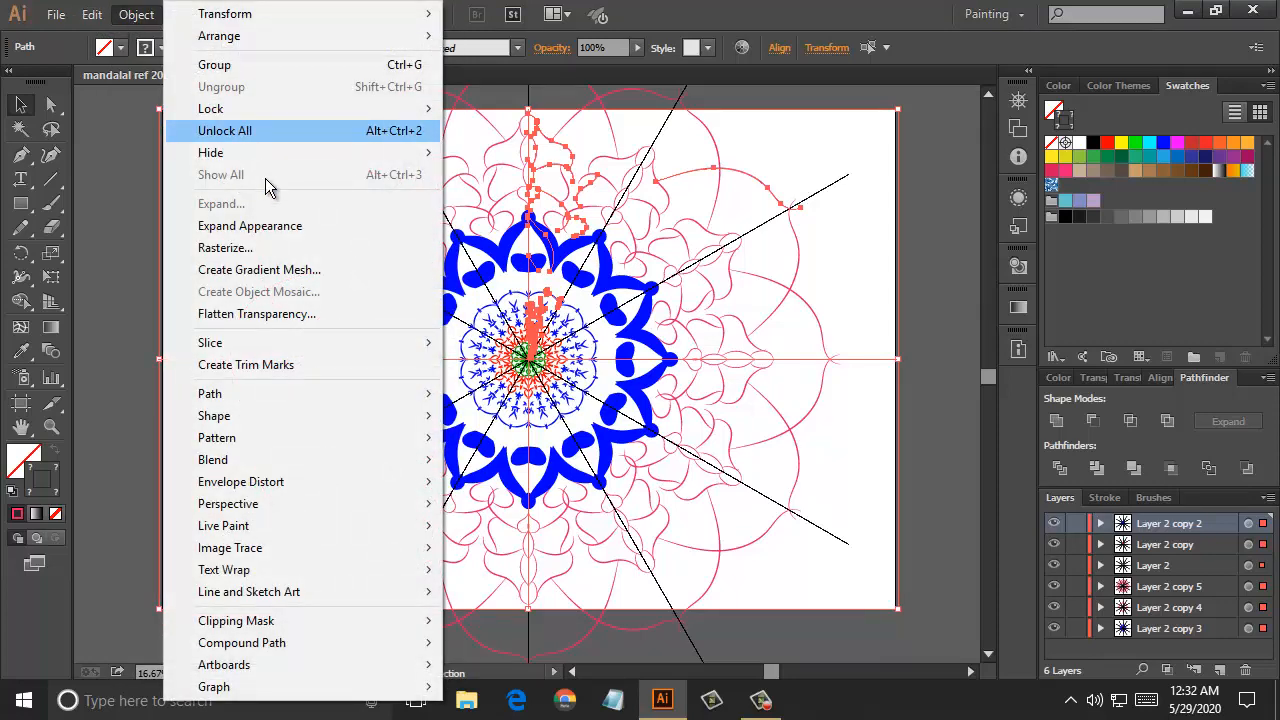
left_click(302, 229)
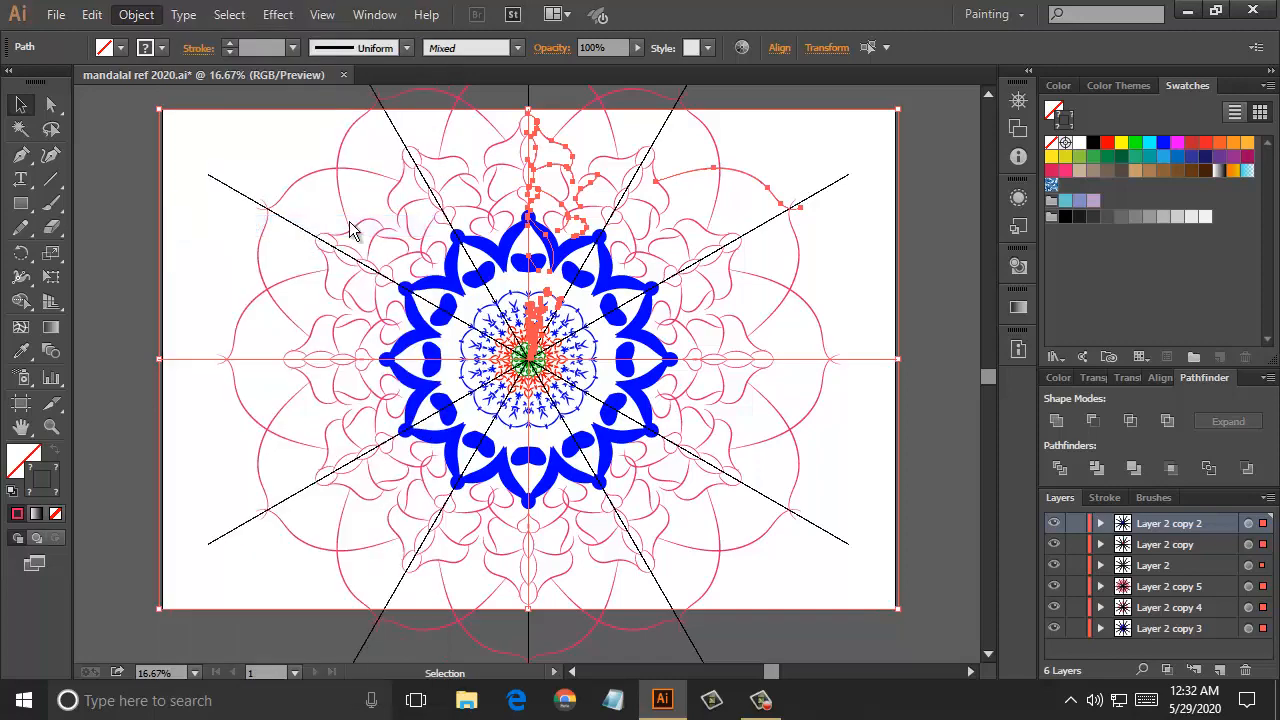
key("ctrl+a")
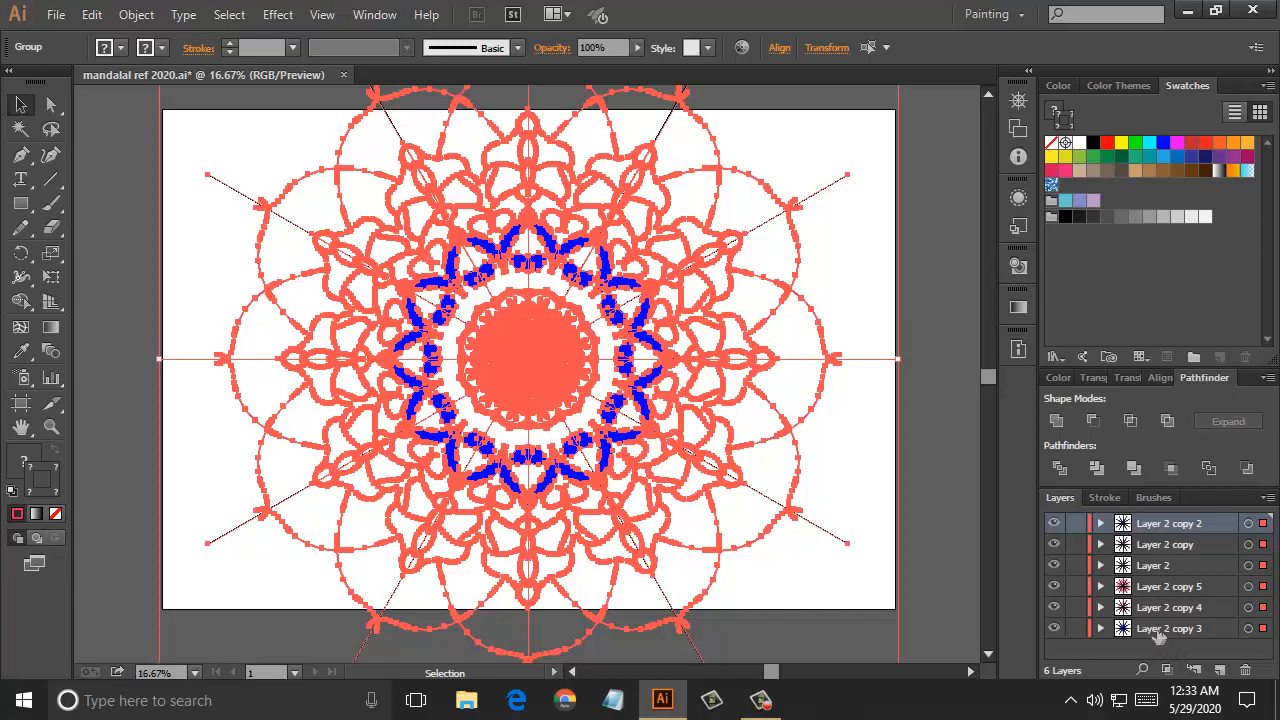
Ungroup the expanded artwork repeatedly until the guide lines are separate from the mandala shapes
right_click(674, 430)
left_click(750, 544)
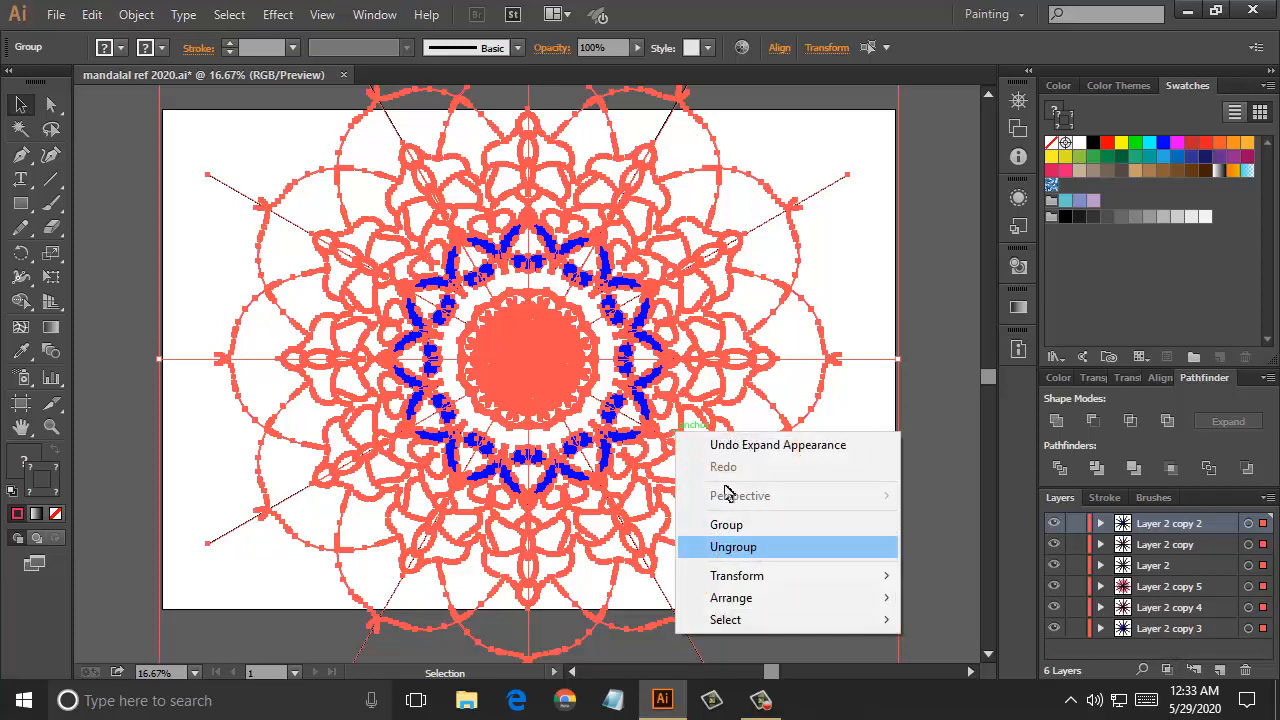
right_click(738, 473)
left_click(750, 531)
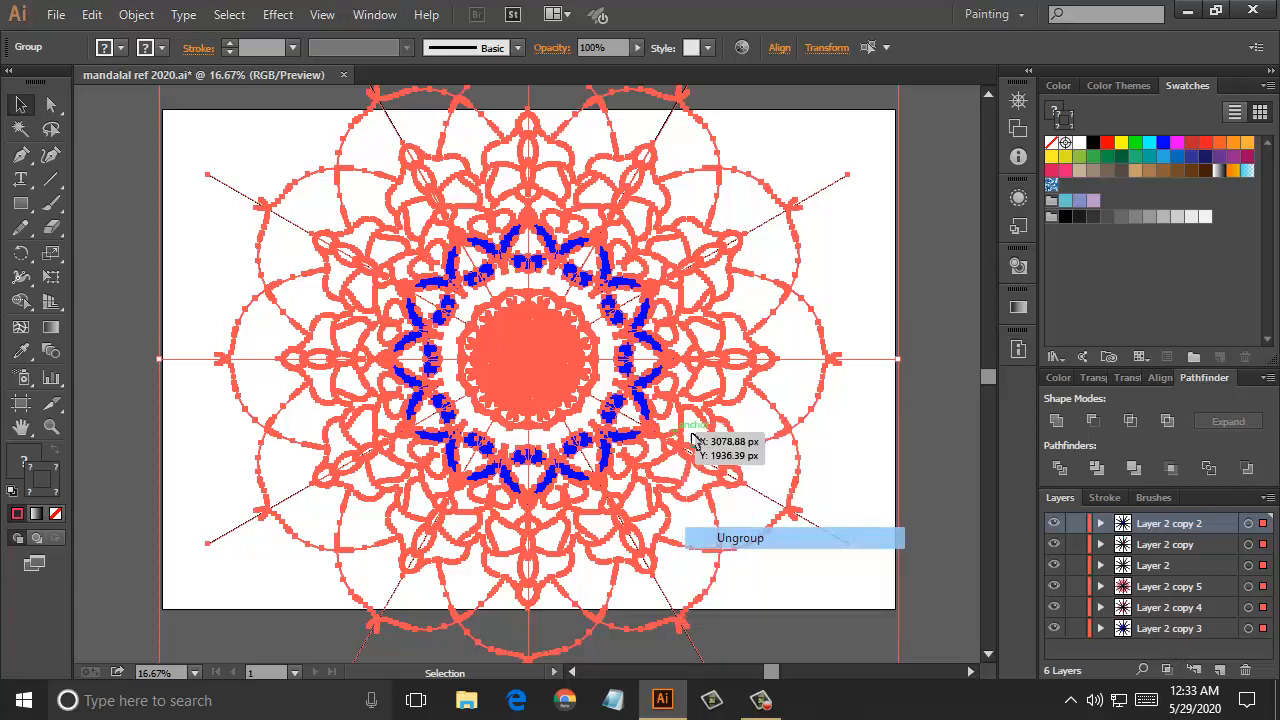
right_click(764, 505)
left_click(766, 535)
right_click(739, 468)
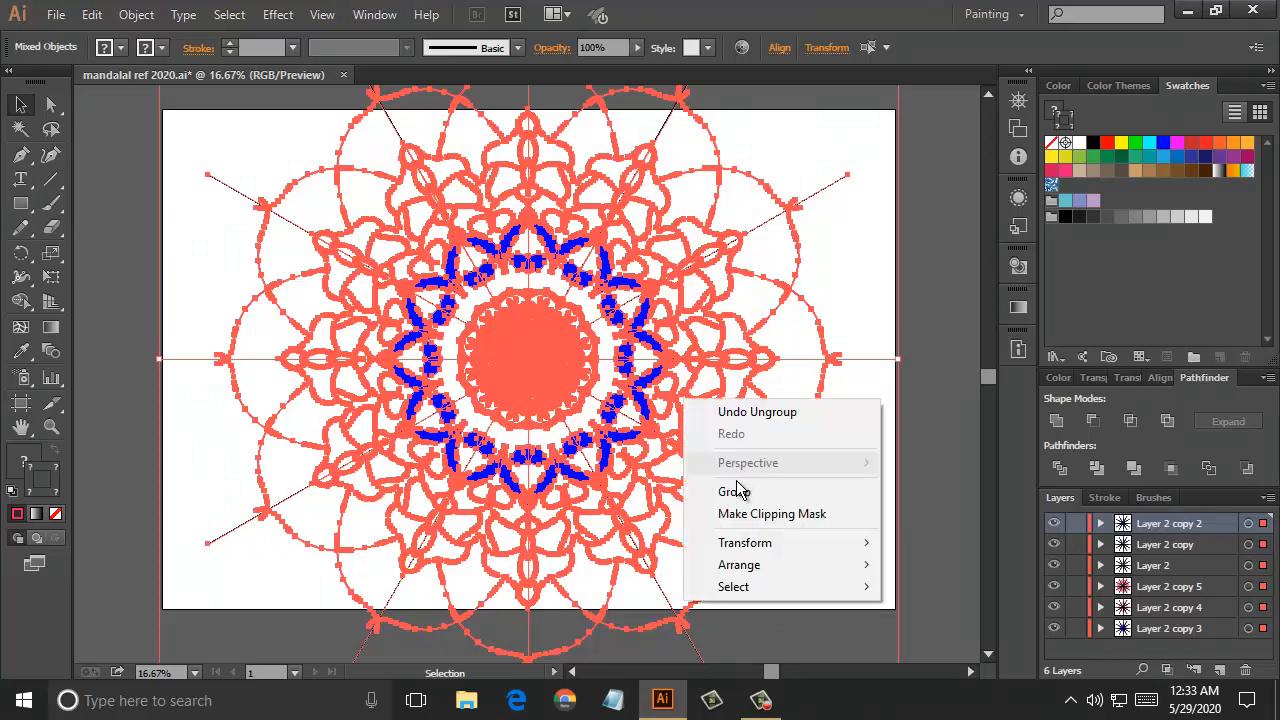
left_click(866, 309)
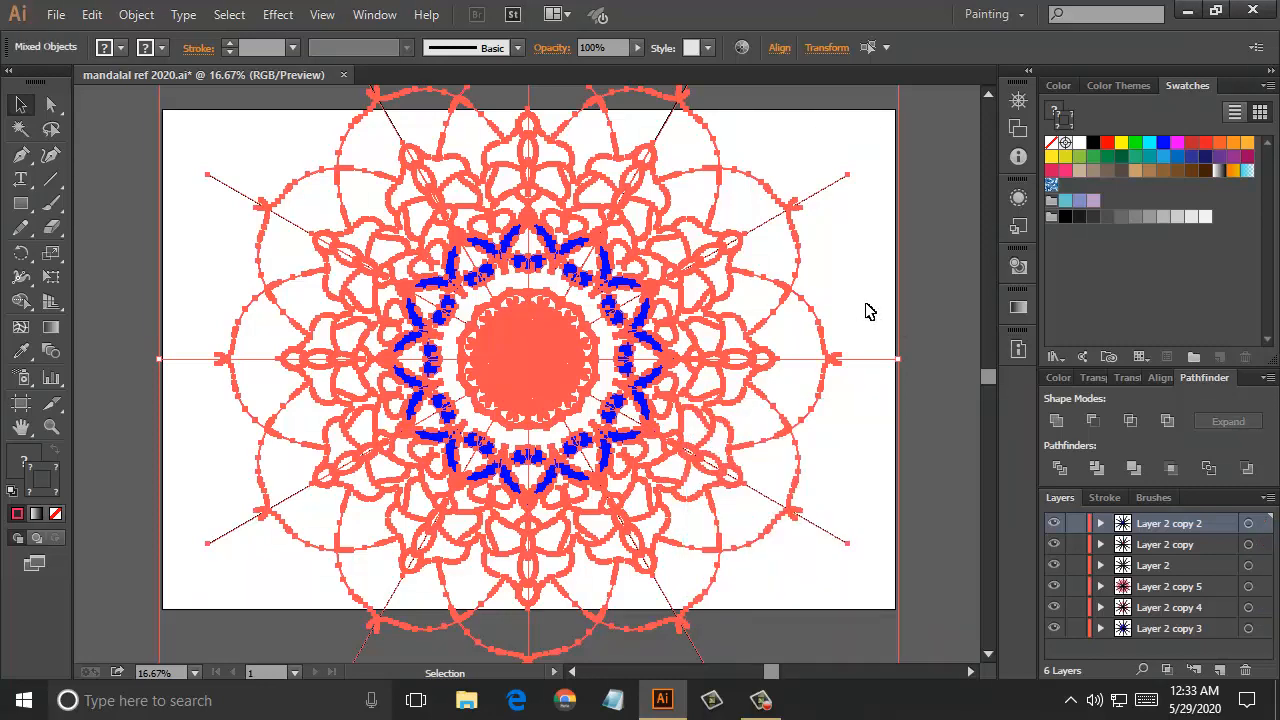
Delete all the black guide lines crossing the mandala, including the horizontal, vertical and diagonal ones, on every layer
left_click(868, 310)
left_click_drag(870, 310, 845, 557)
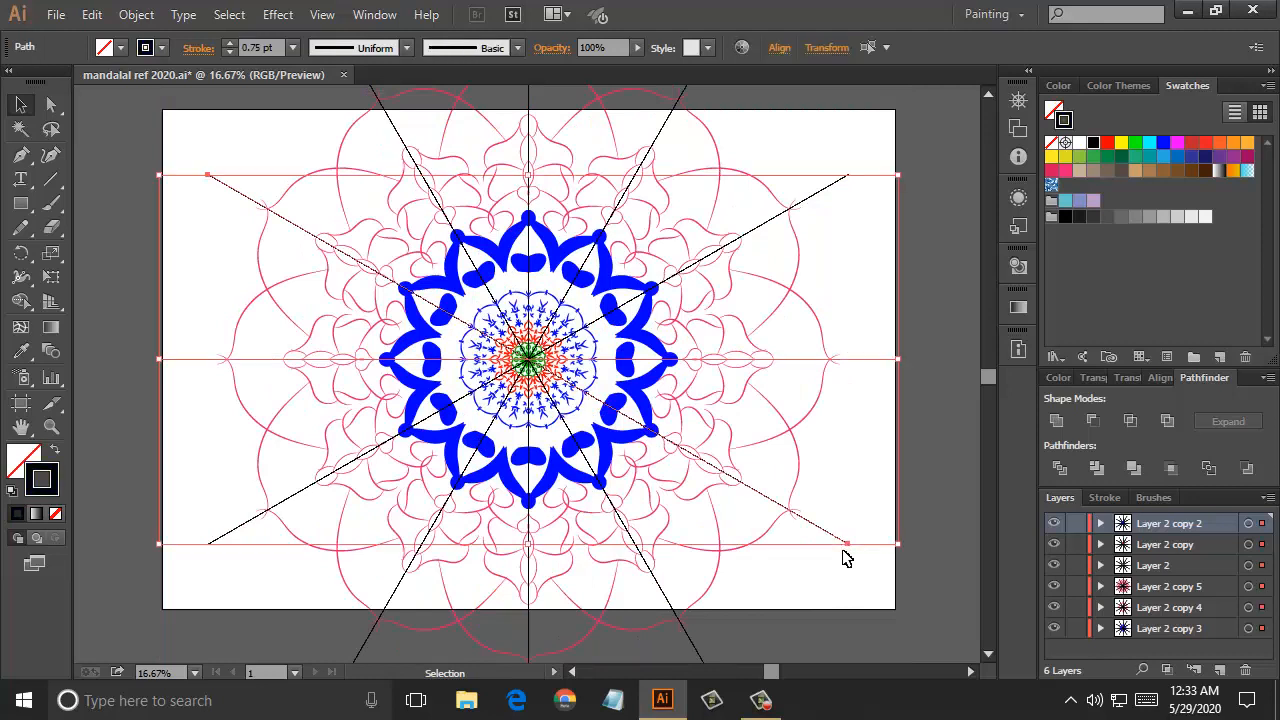
key("Delete")
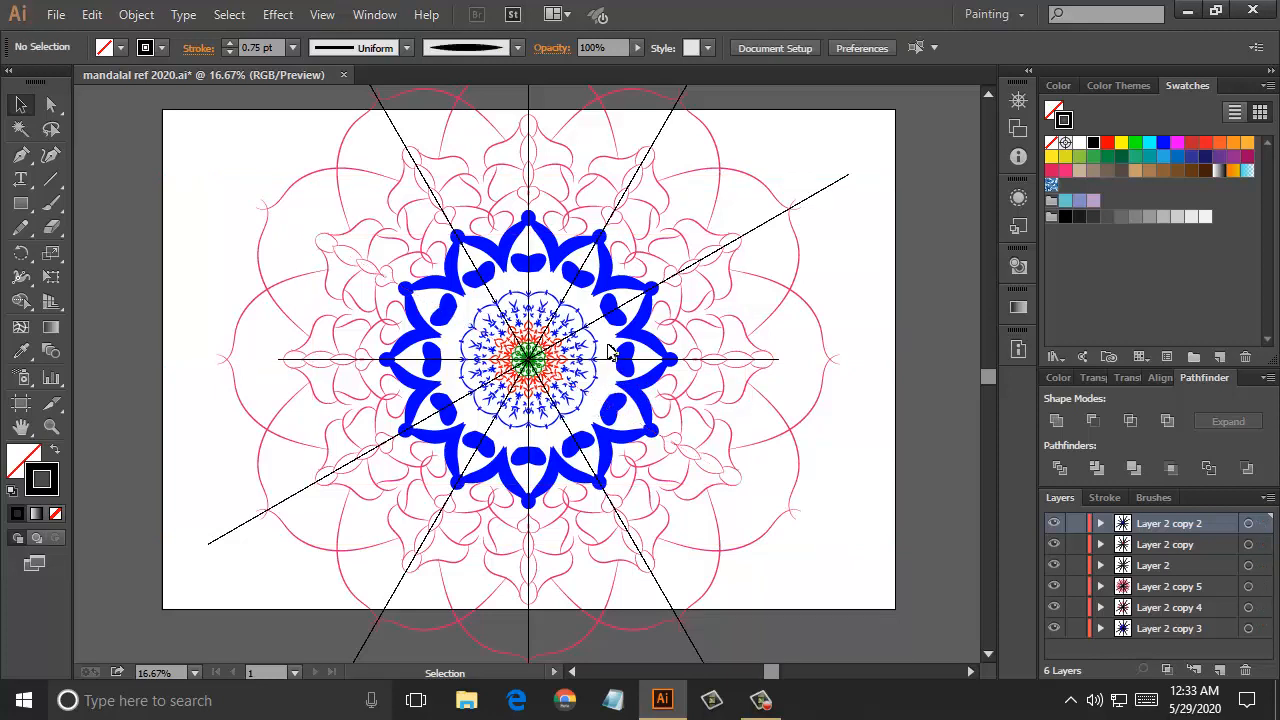
left_click(604, 372)
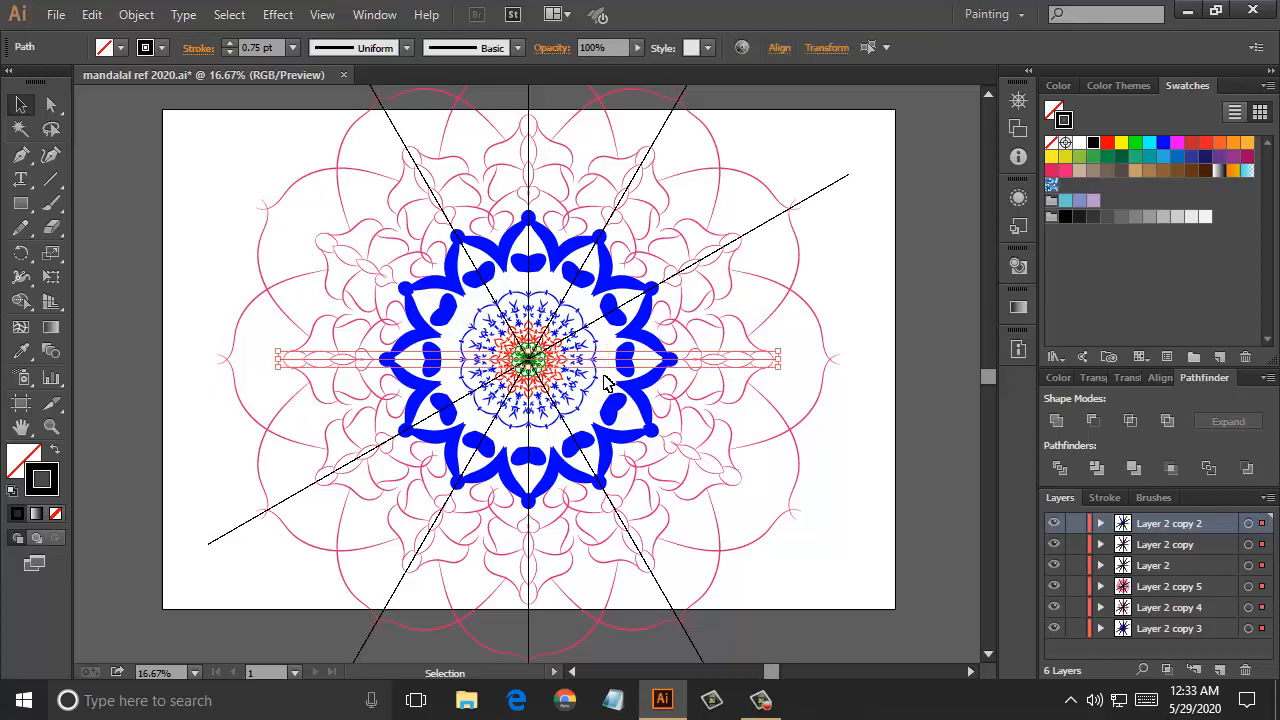
key("Delete")
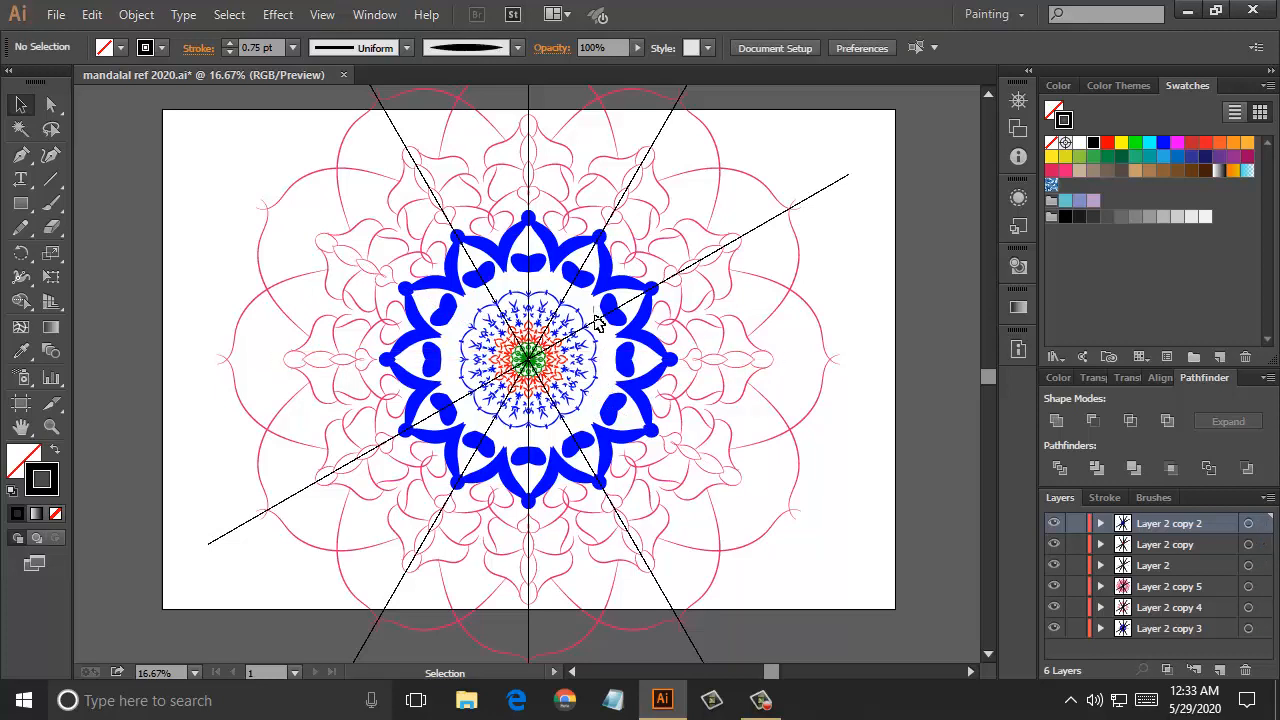
left_click(725, 326)
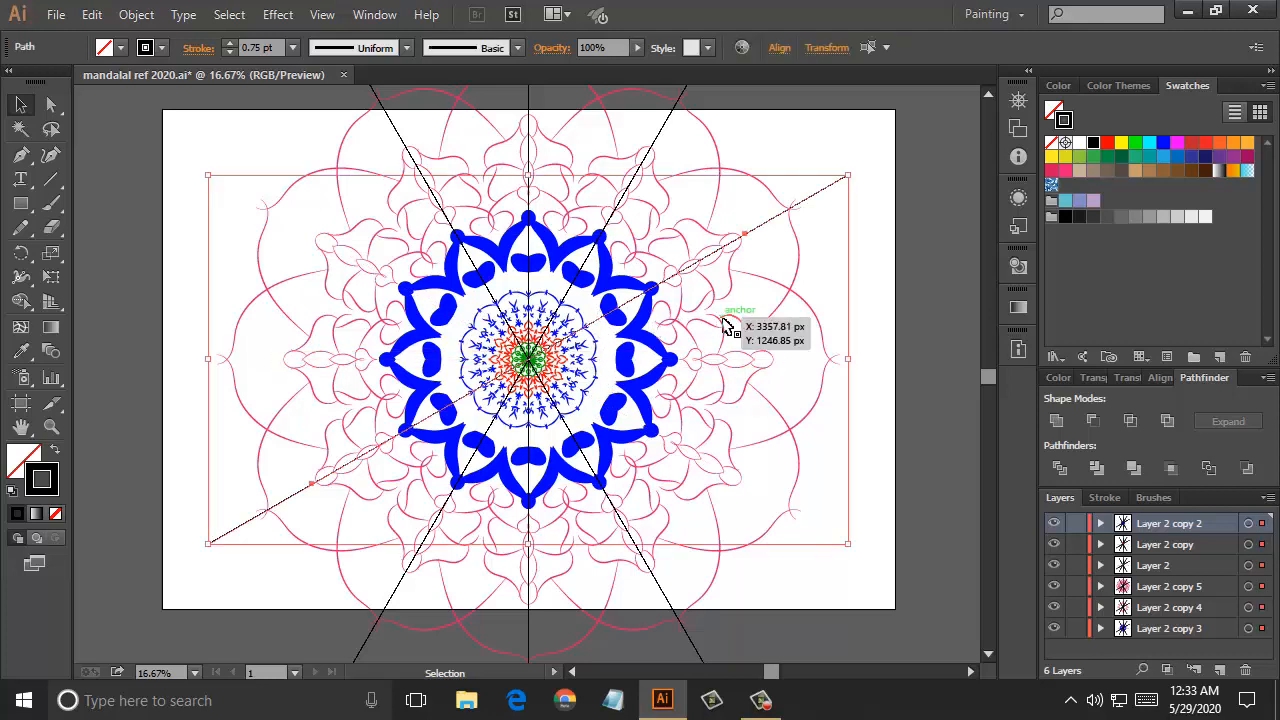
key("Delete")
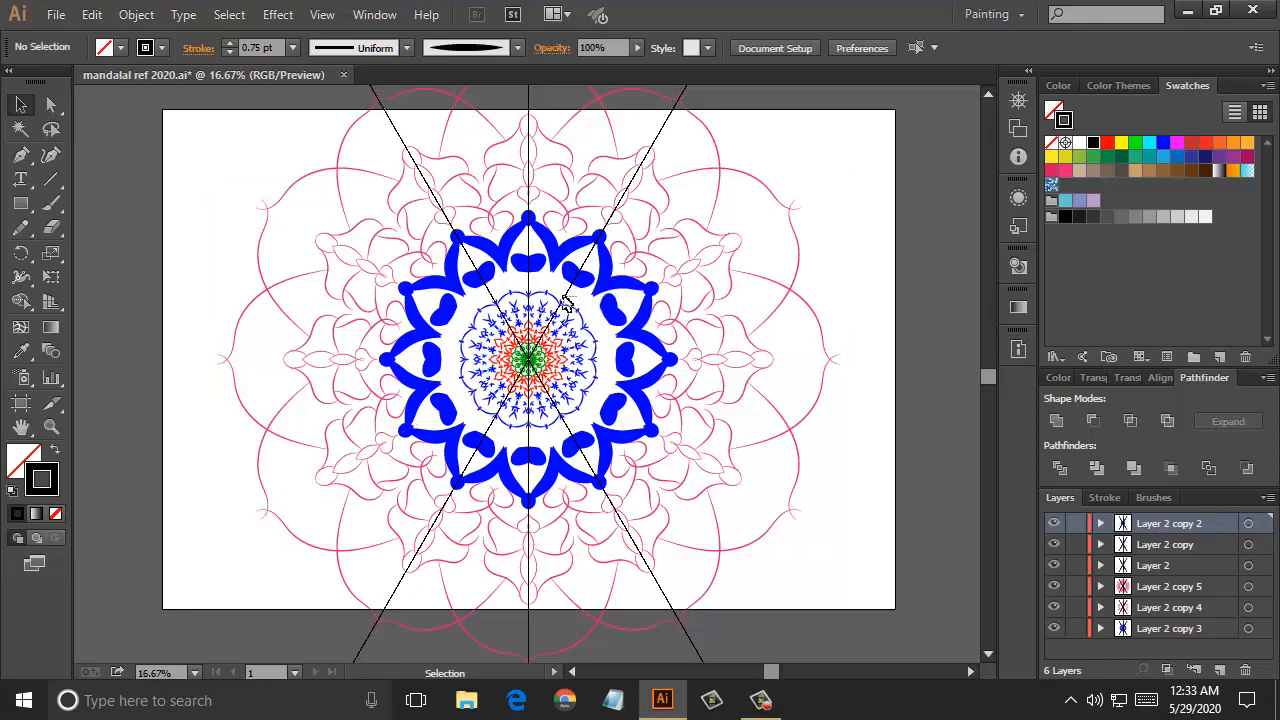
left_click(612, 332)
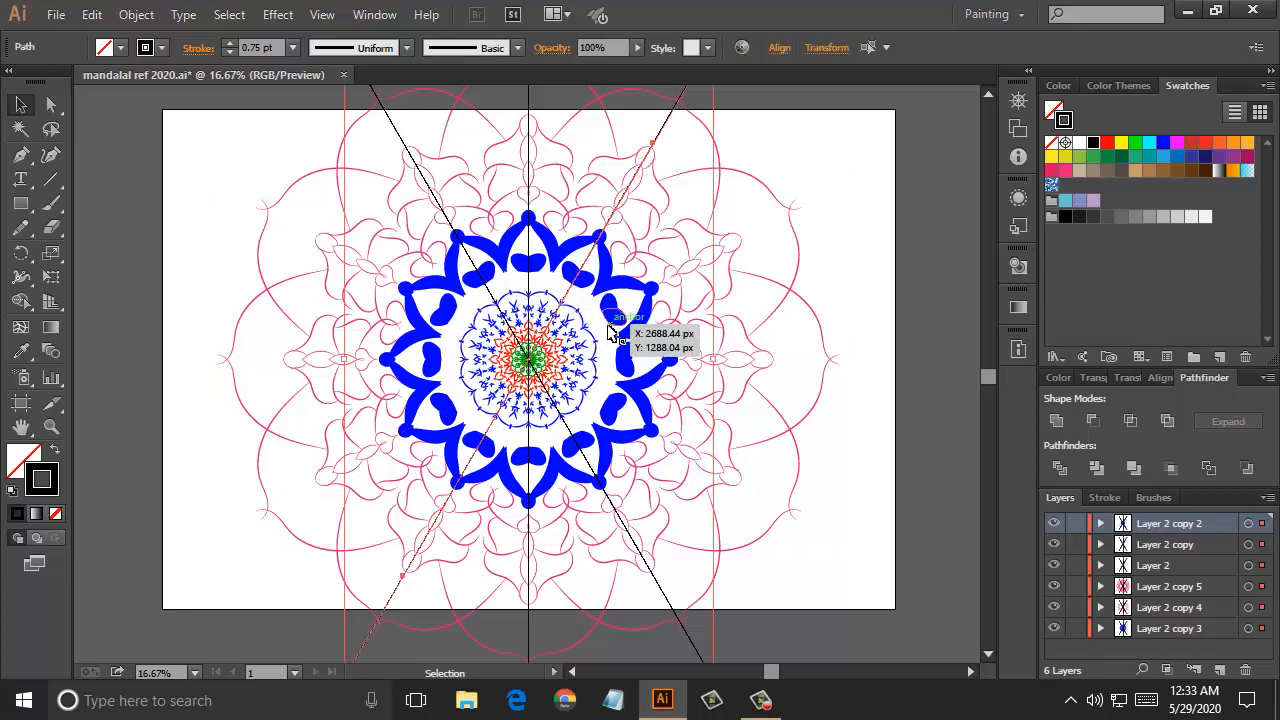
key("Delete")
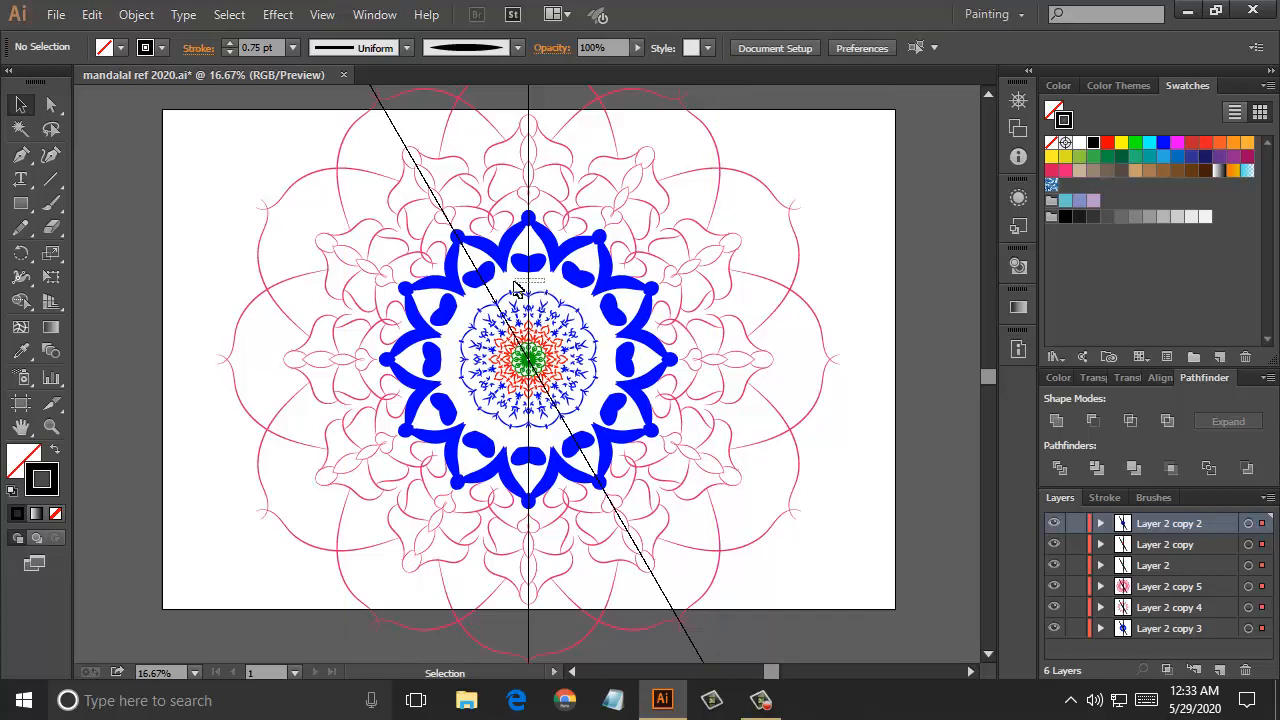
left_click(516, 288)
key("Delete")
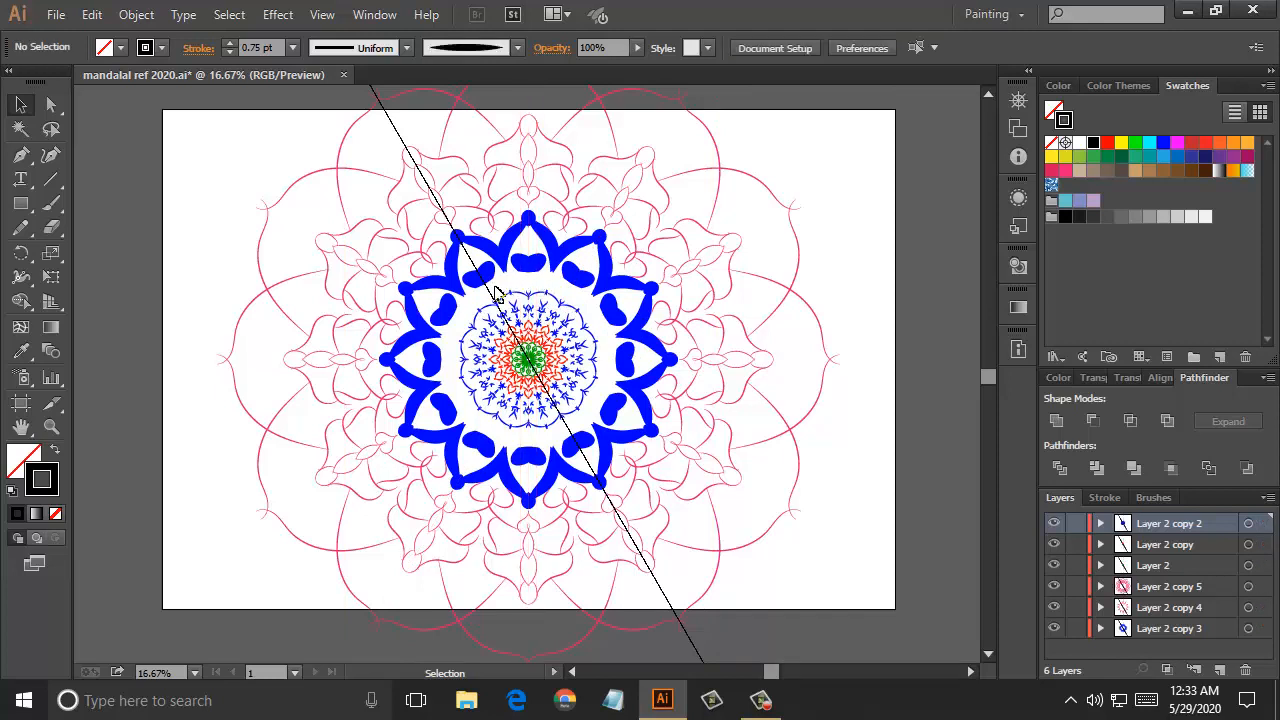
left_click(591, 284)
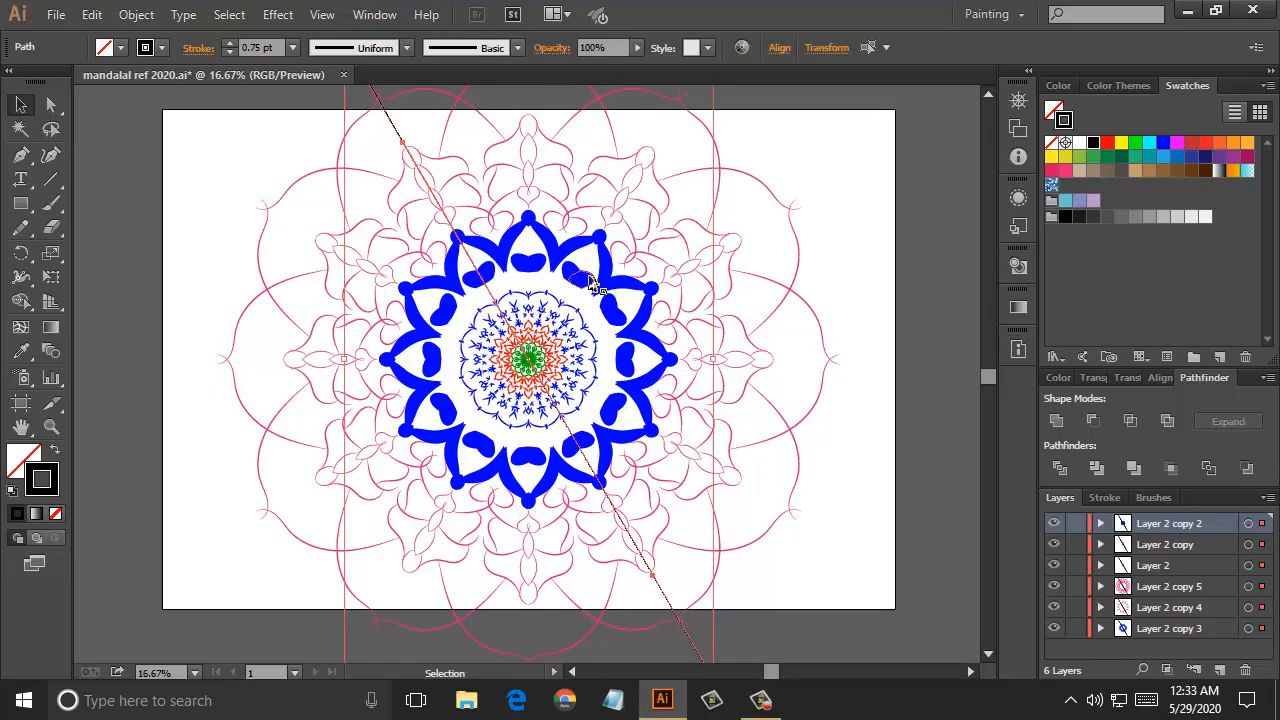
key("Delete")
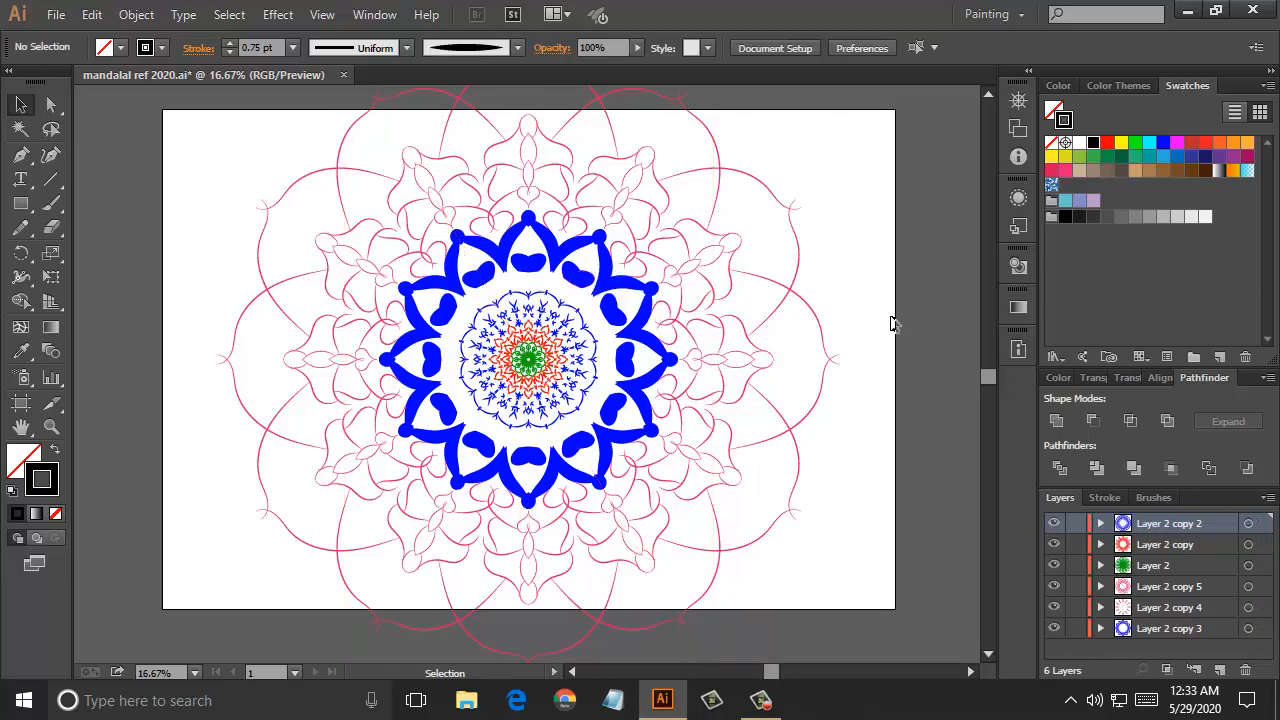
Scale the whole mandala down proportionally about its centre to about 2932 px square so it fits within the artboard
key("a")
key("ctrl+a")
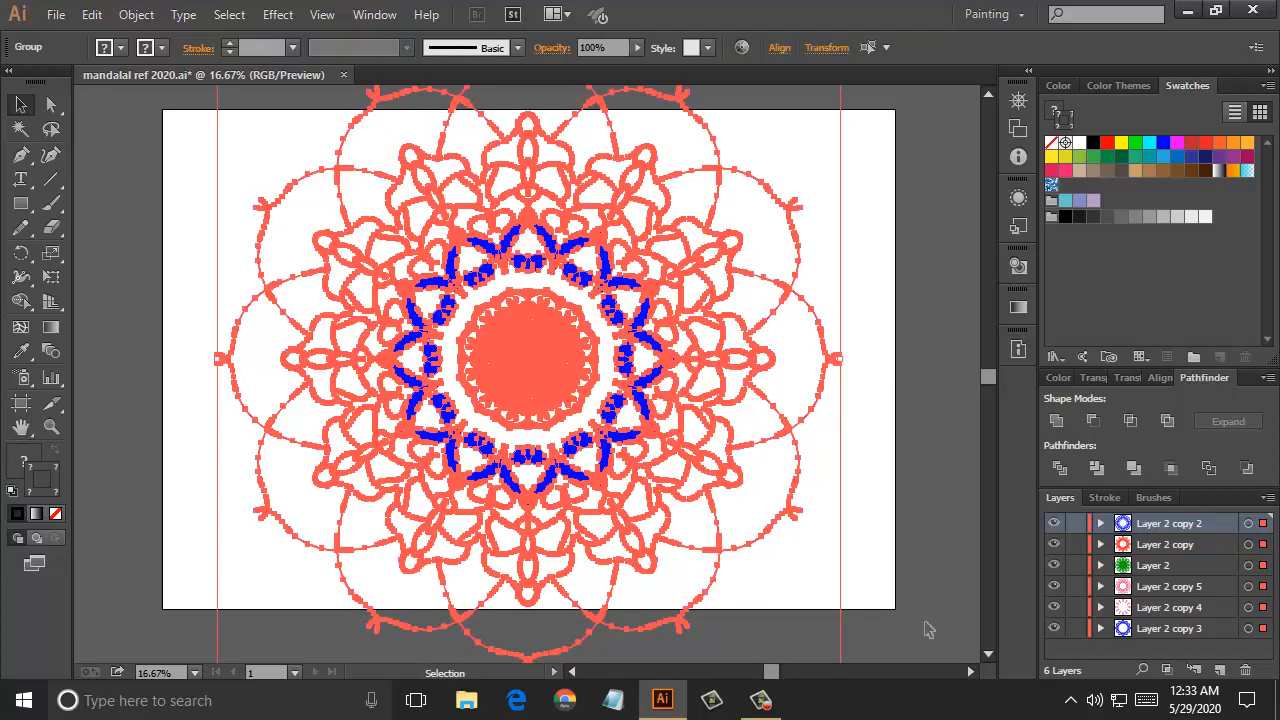
scroll(889, 537, "down", 4)
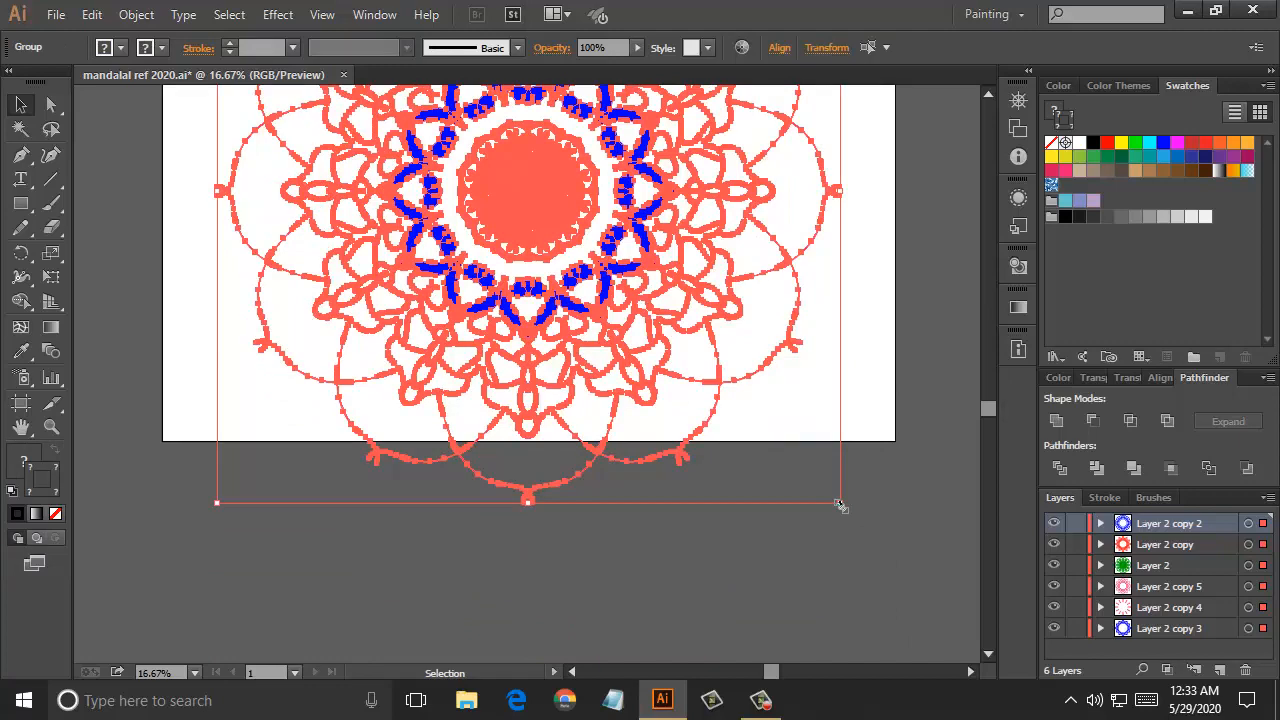
key("shift")
left_click_drag(839, 505, 797, 437)
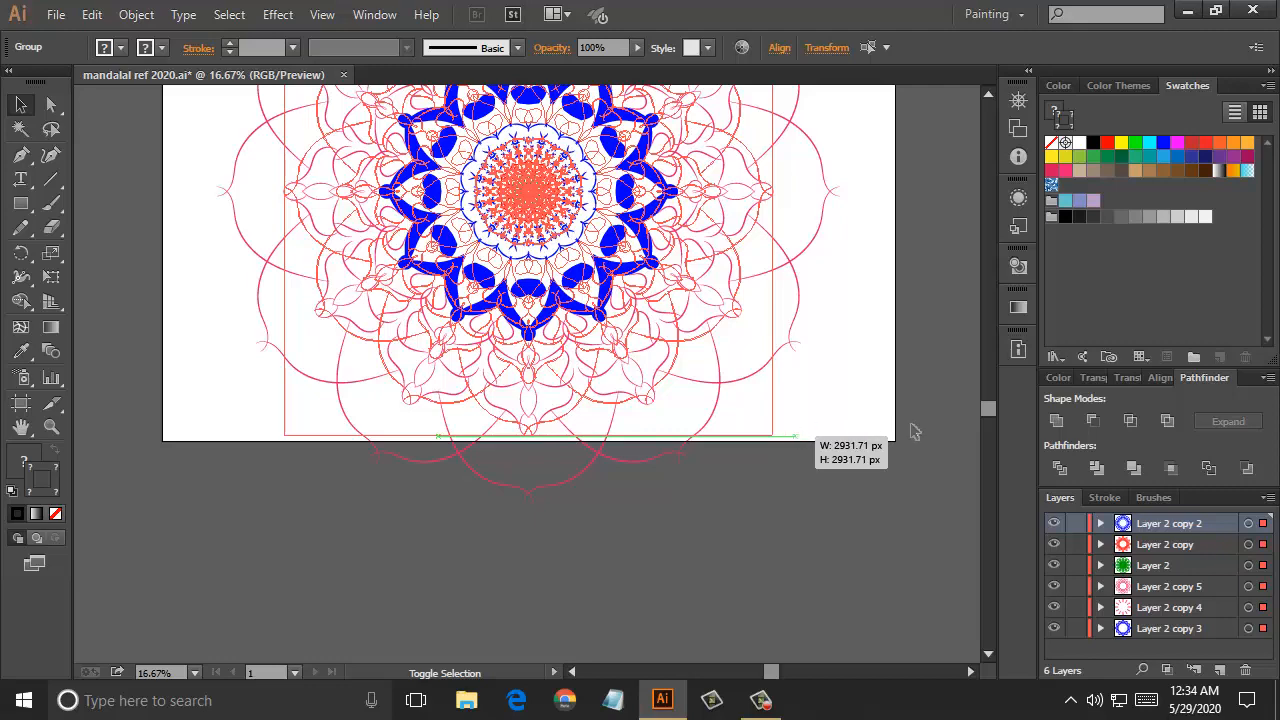
scroll(912, 432, "up", 3)
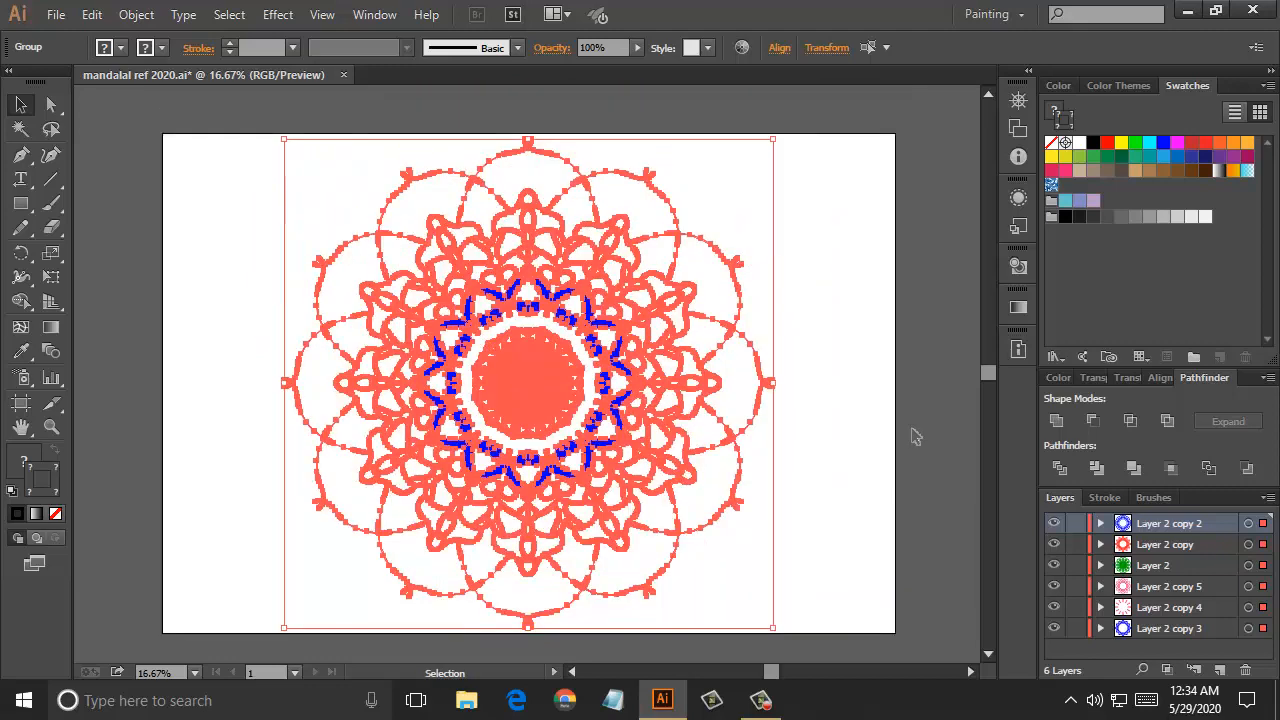
Create a new layer and place it beneath all the mandala layers
left_click(1162, 655)
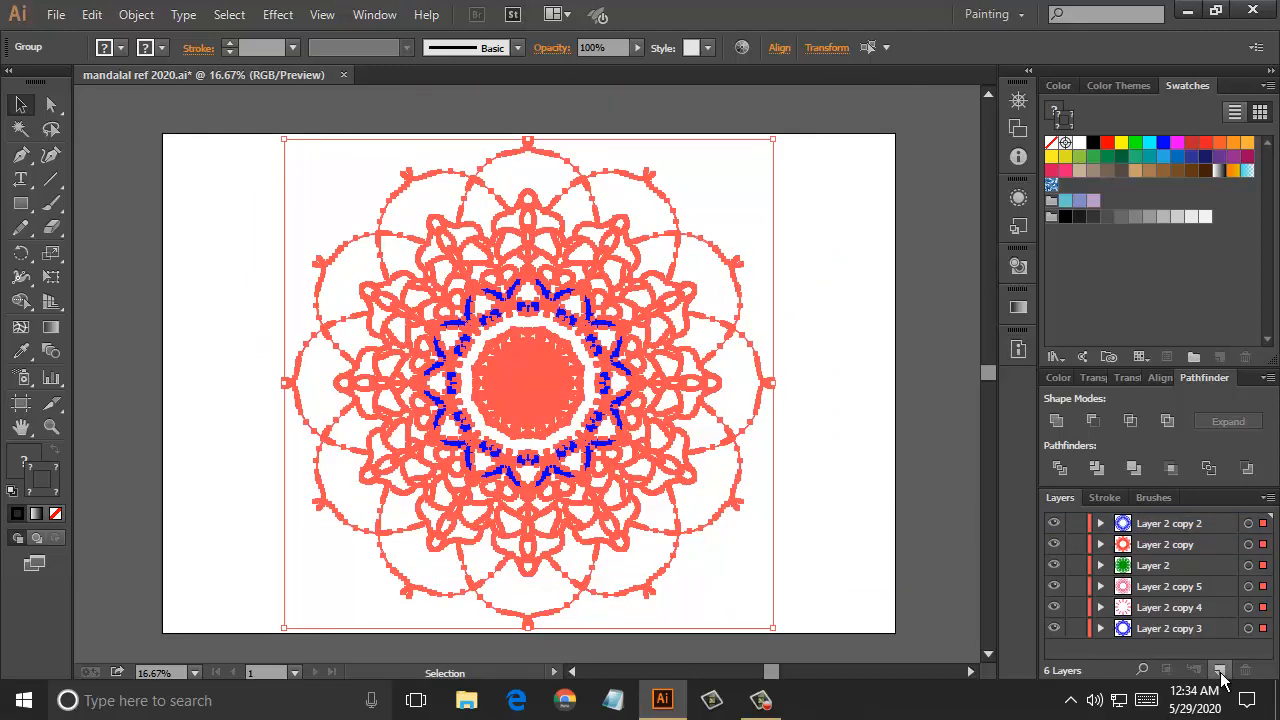
left_click(1219, 670)
left_click_drag(1196, 545, 1186, 658)
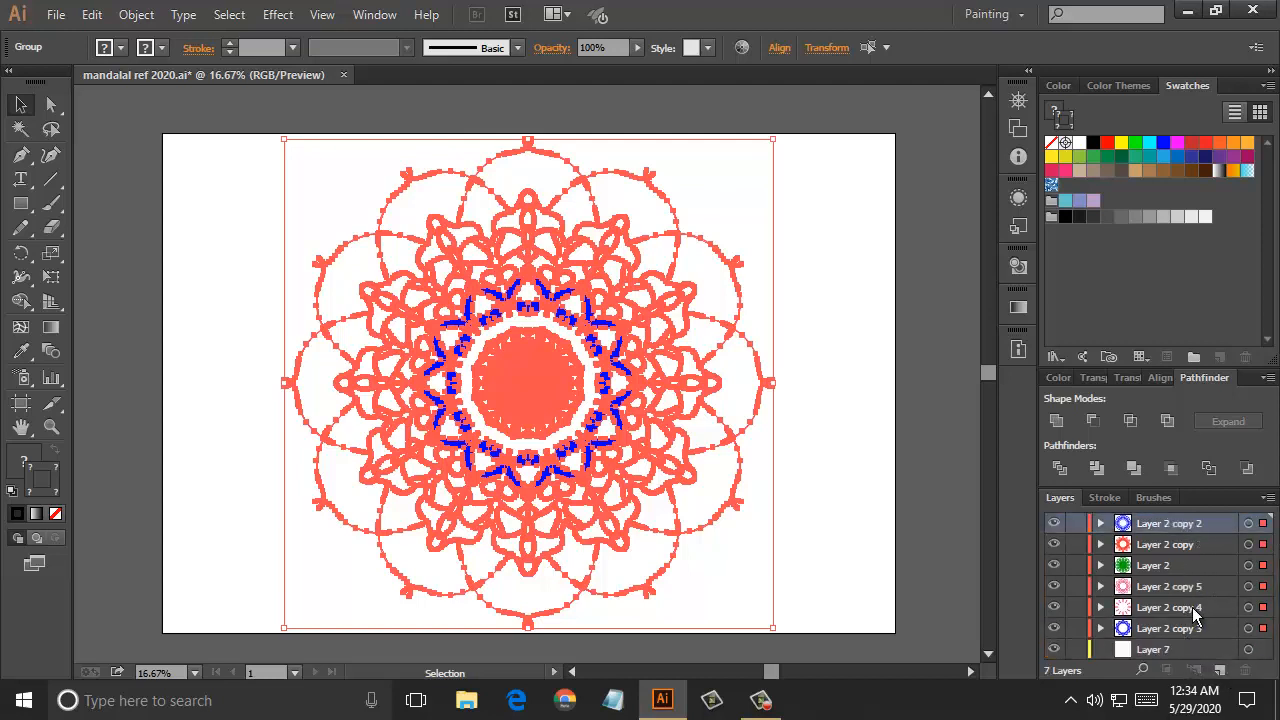
Draw a 4400 × 3000 px rectangle covering the artboard on the lowest layer and fill it black with no stroke
left_click(21, 204)
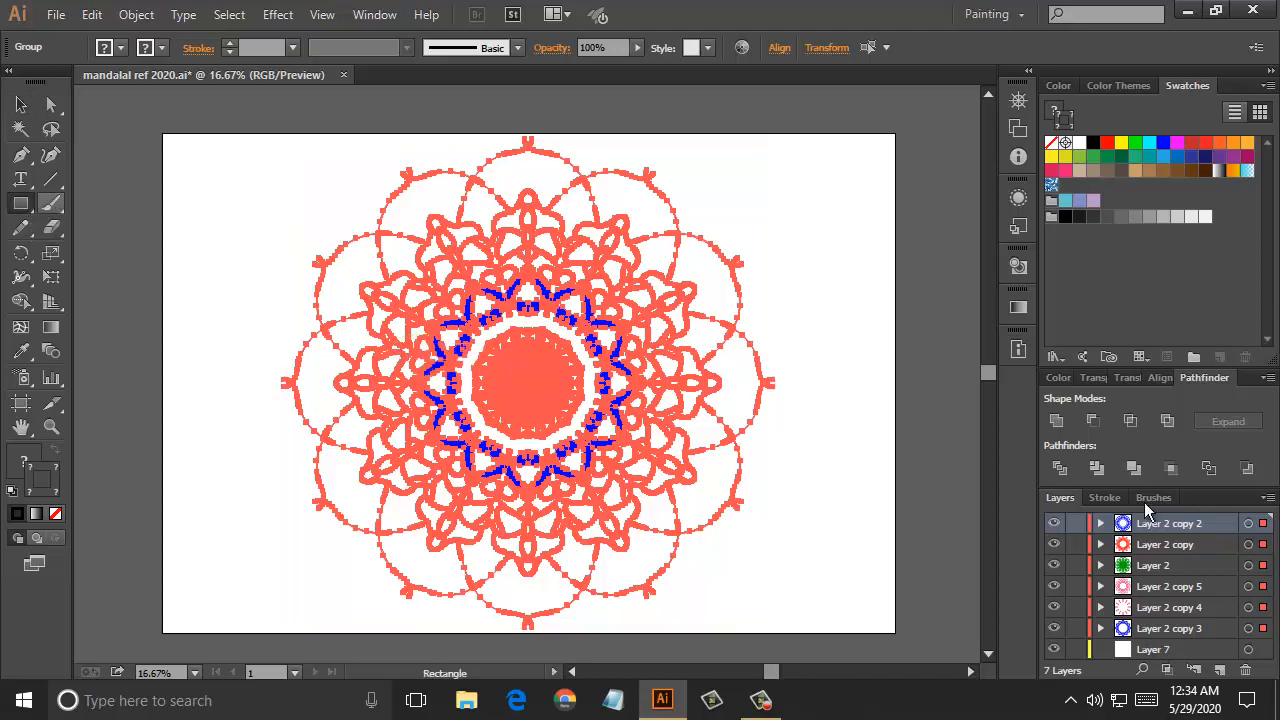
left_click(1173, 652)
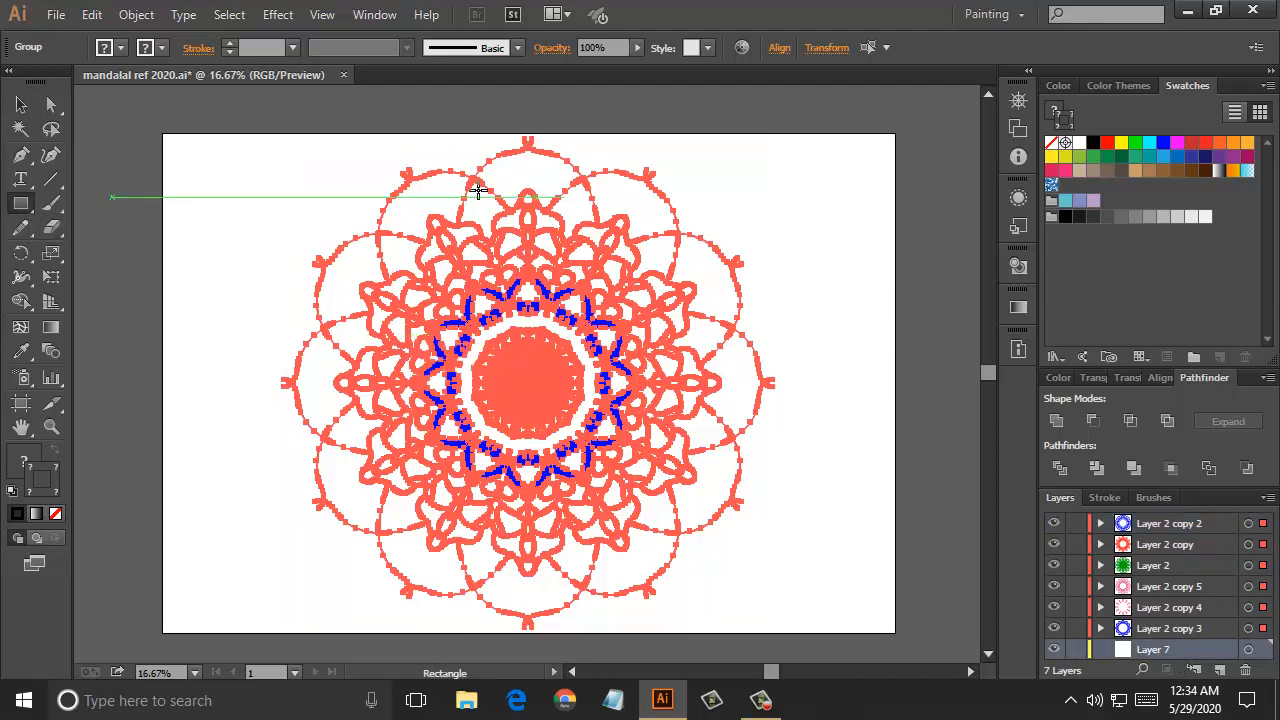
left_click_drag(177, 141, 896, 632)
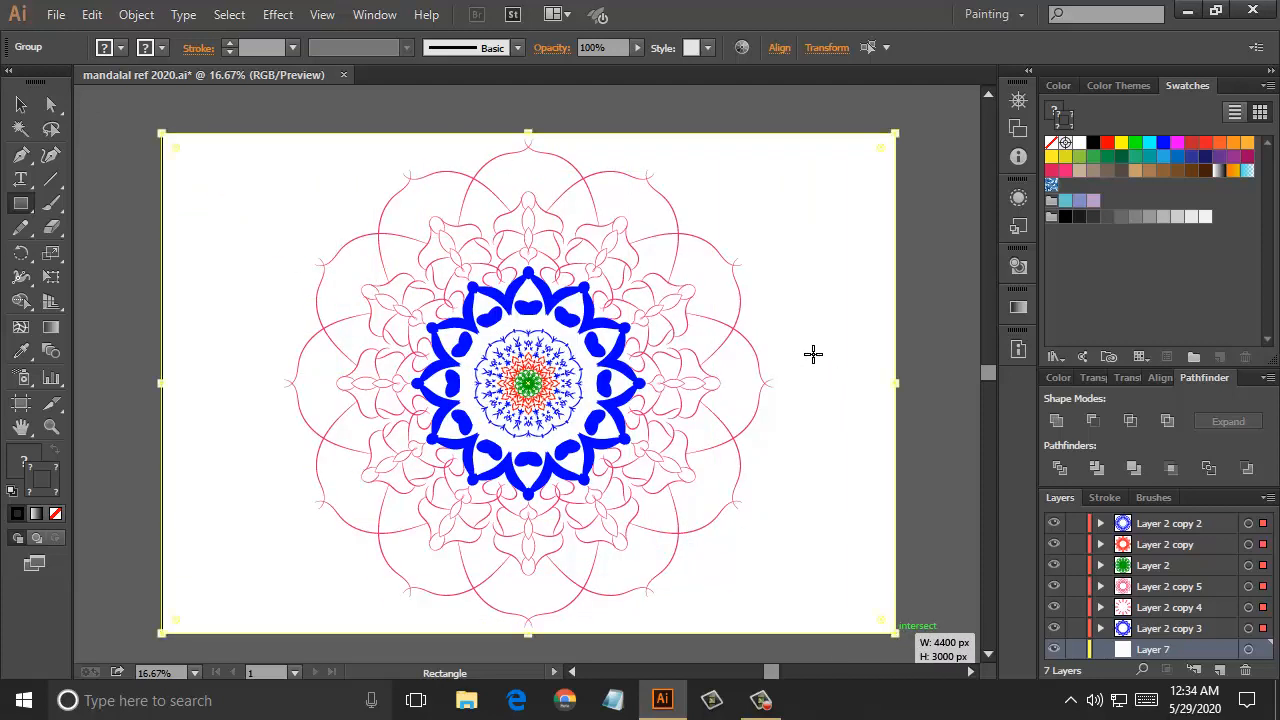
left_click(1068, 217)
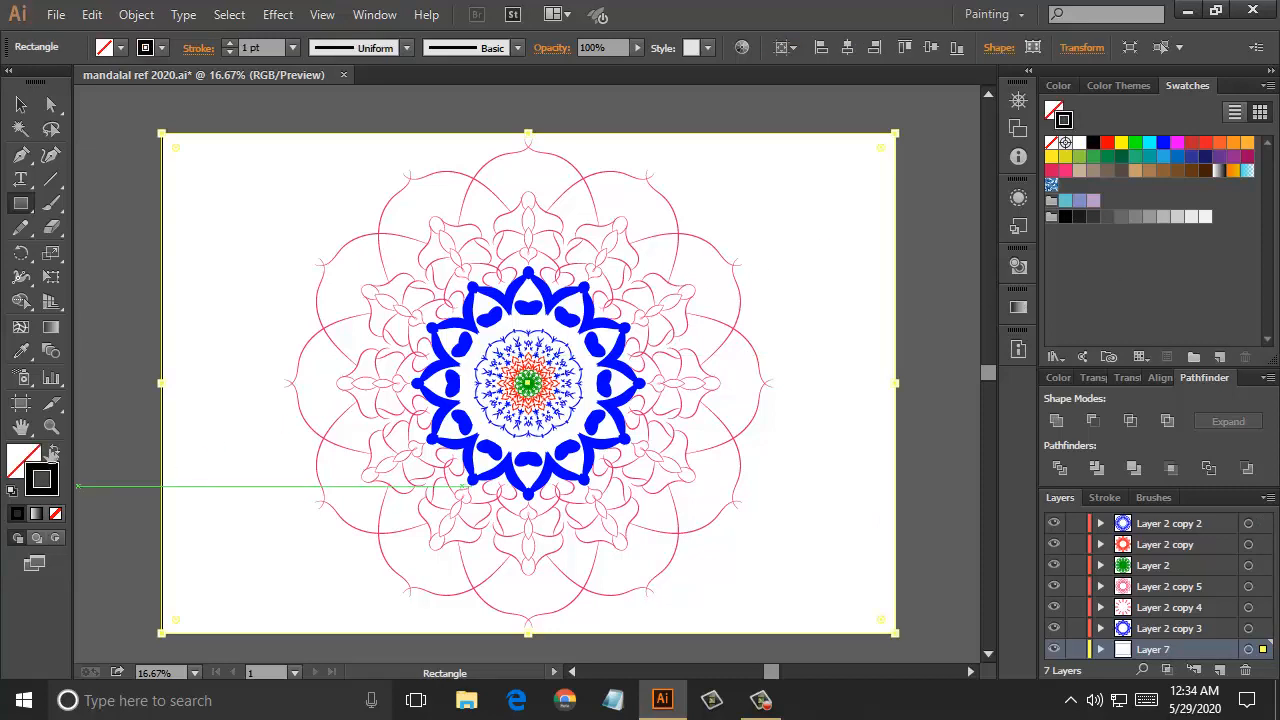
left_click(54, 453)
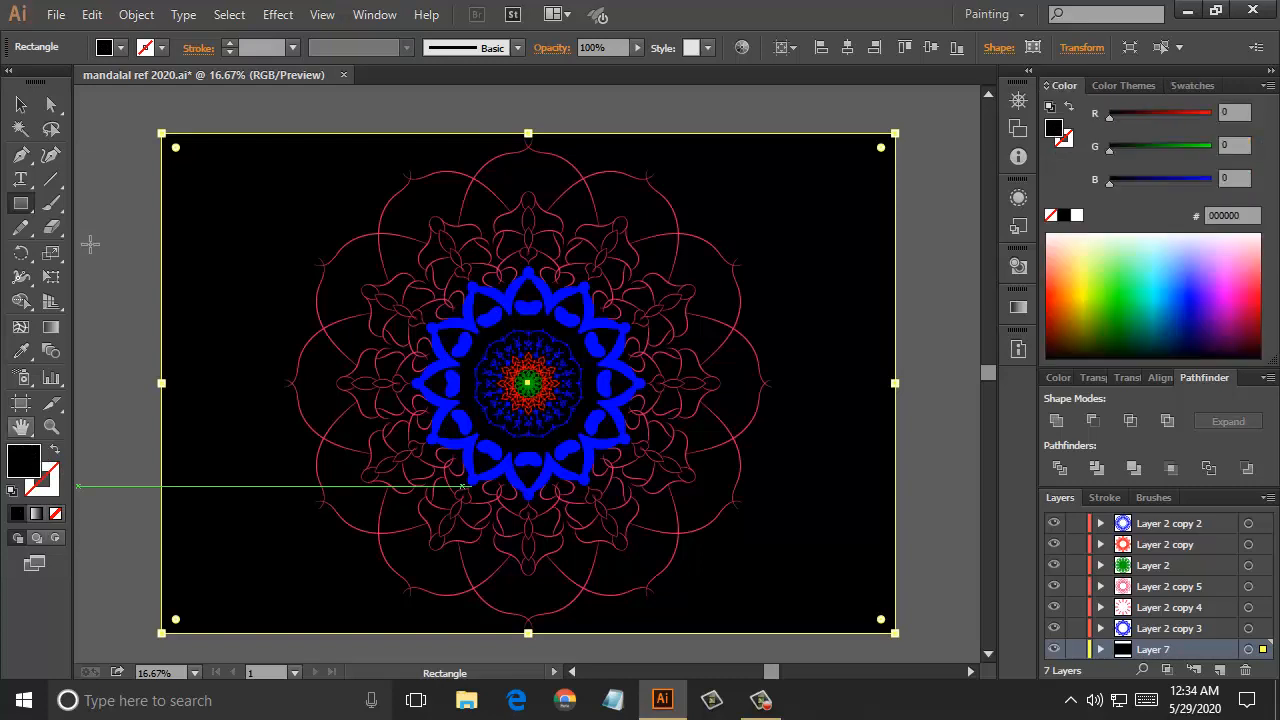
Deselect the black background rectangle and lock its layer
left_click(21, 105)
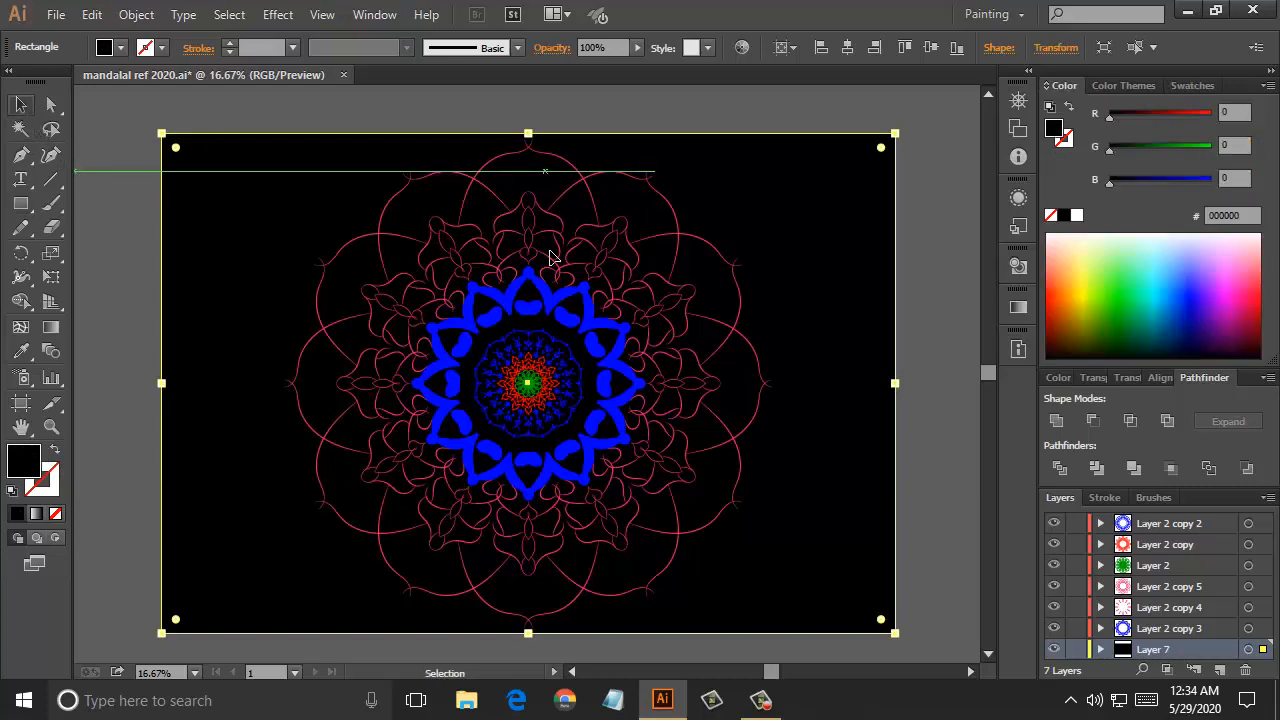
left_click(946, 455)
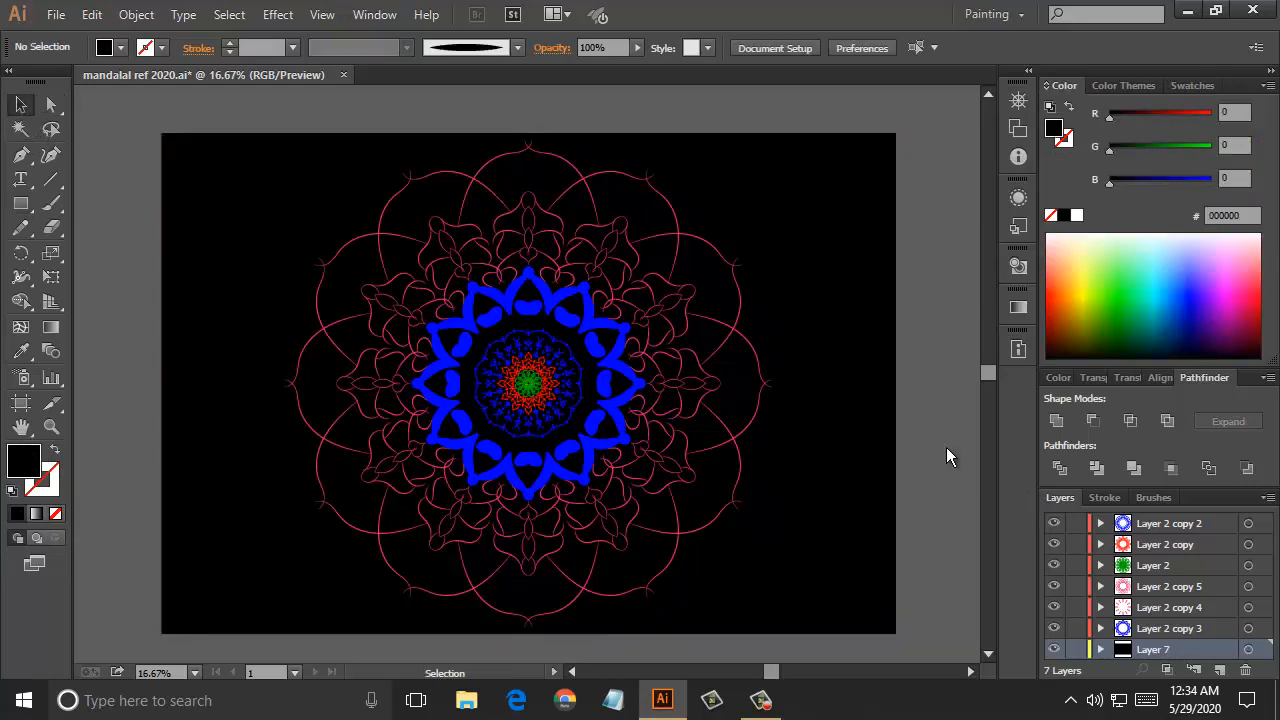
left_click(1076, 650)
Examine the detail of the mandala's green centre and red and blue rings against the black background
key("ctrl+equal")
key("ctrl+equal")
key("ctrl+equal")
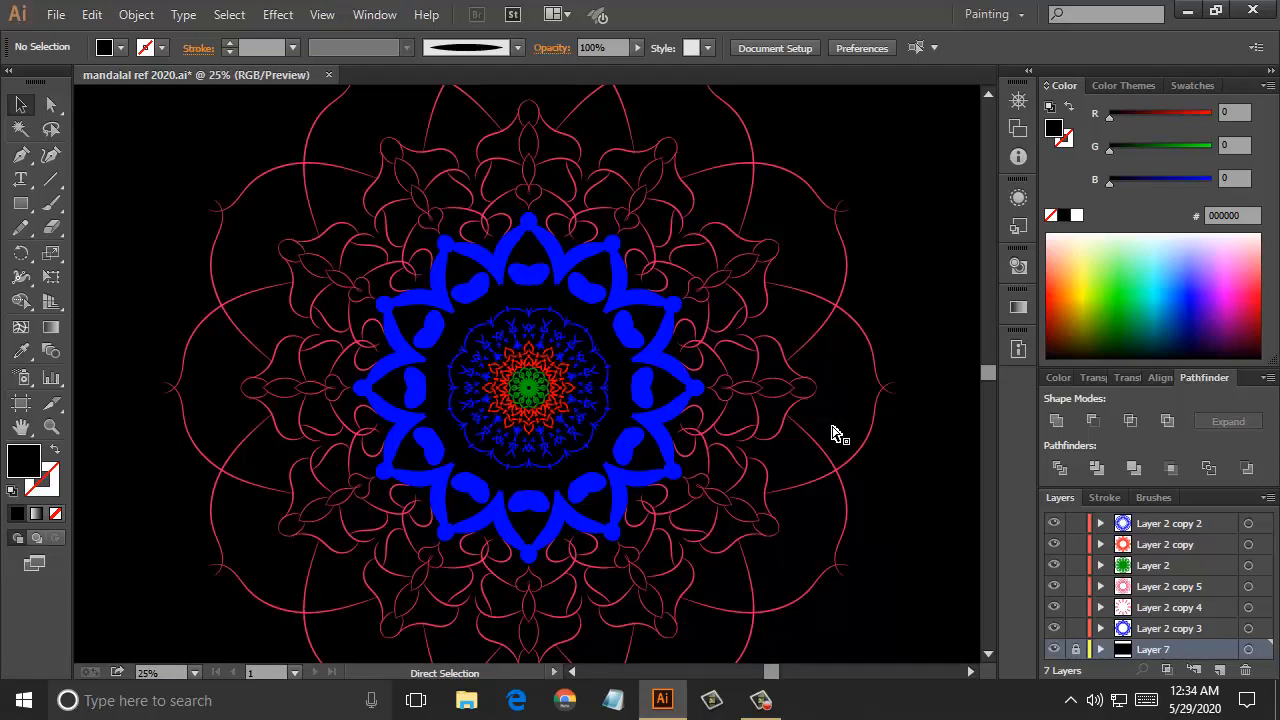
key("ctrl+equal")
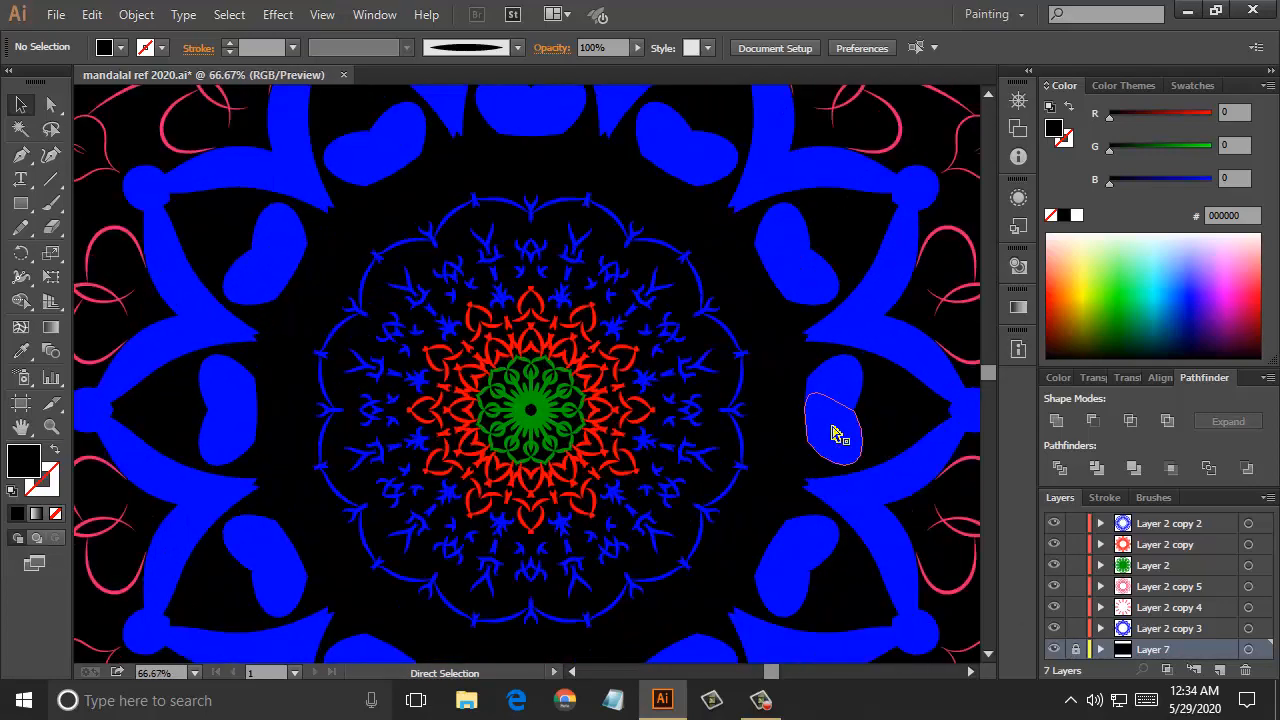
key("ctrl+equal")
key("ctrl+equal")
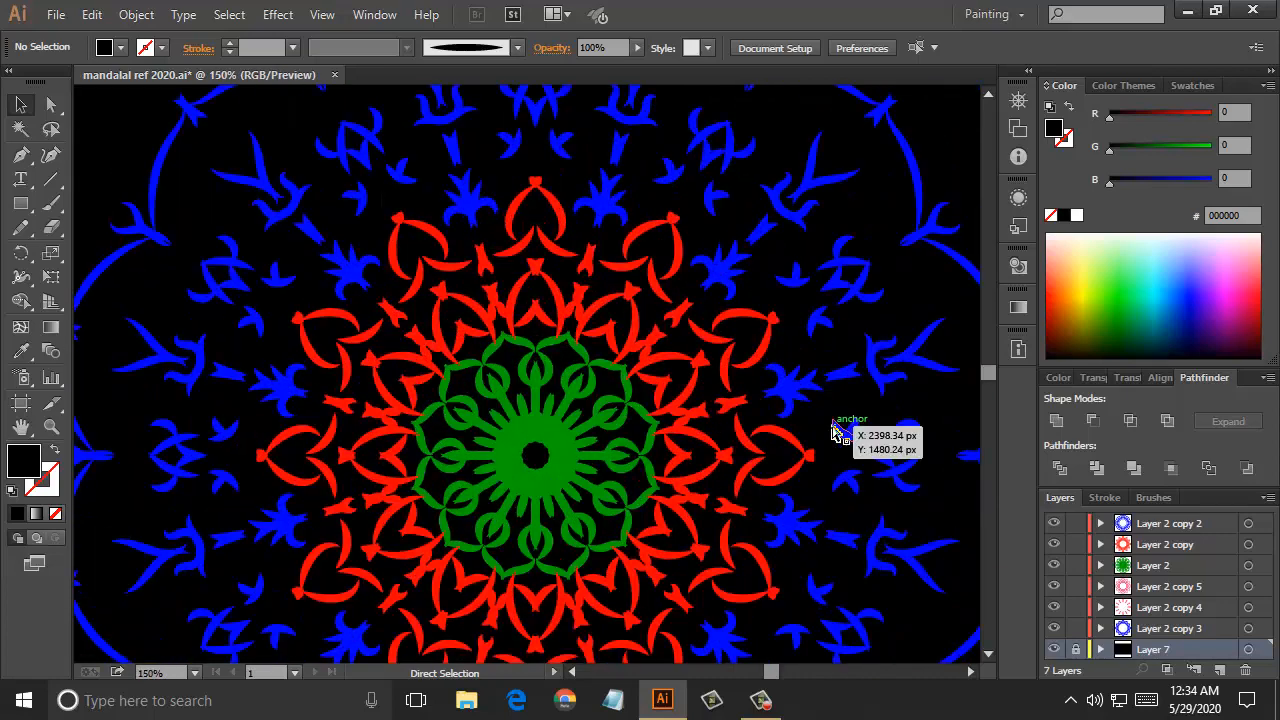
key("ctrl+minus")
key("ctrl+minus")
key("ctrl+minus")
key("ctrl+minus")
key("ctrl+minus")
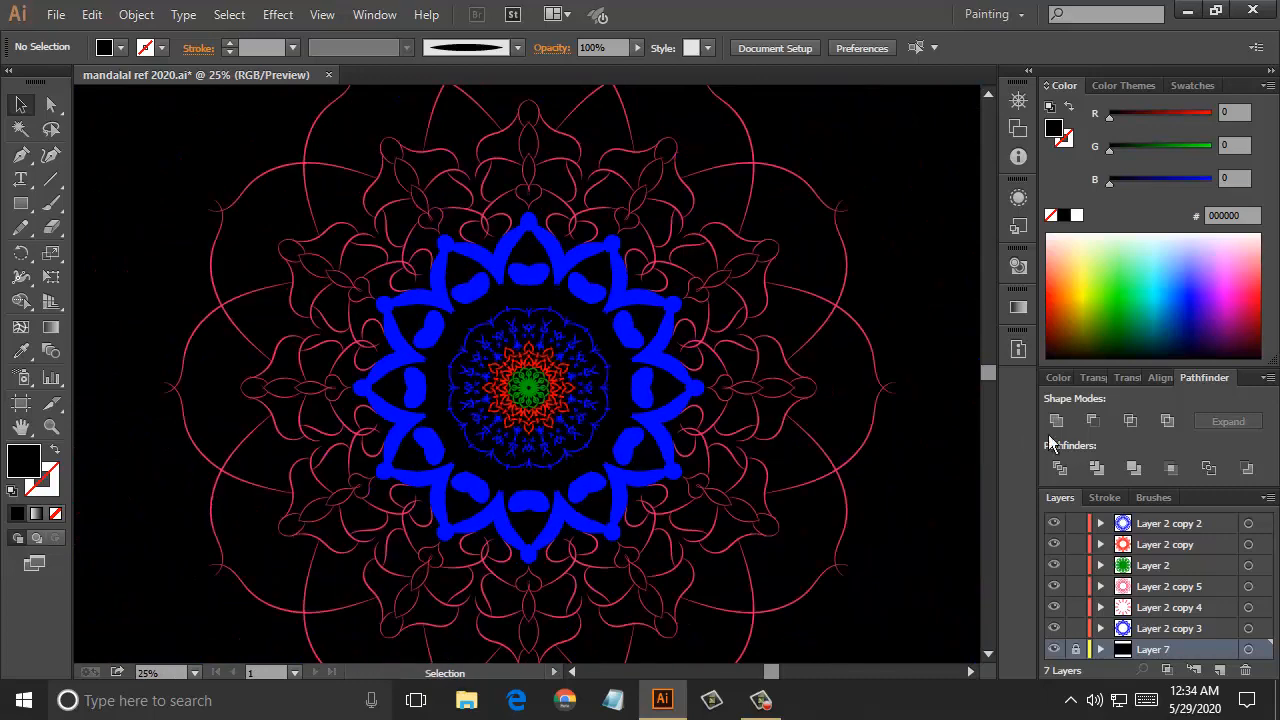
Recolour the large blue petal ring on Layer 2 copy 3 to white (FFFFFF) and deselect it
left_click(1250, 525)
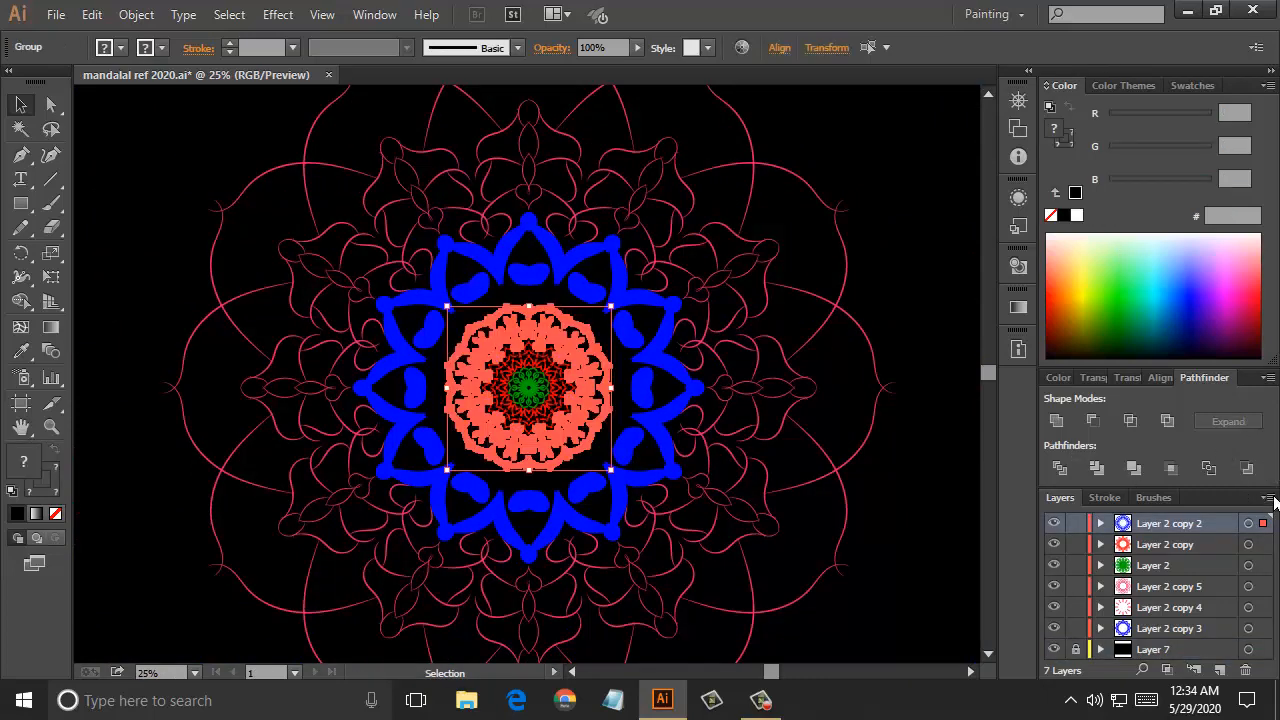
left_click(1250, 628)
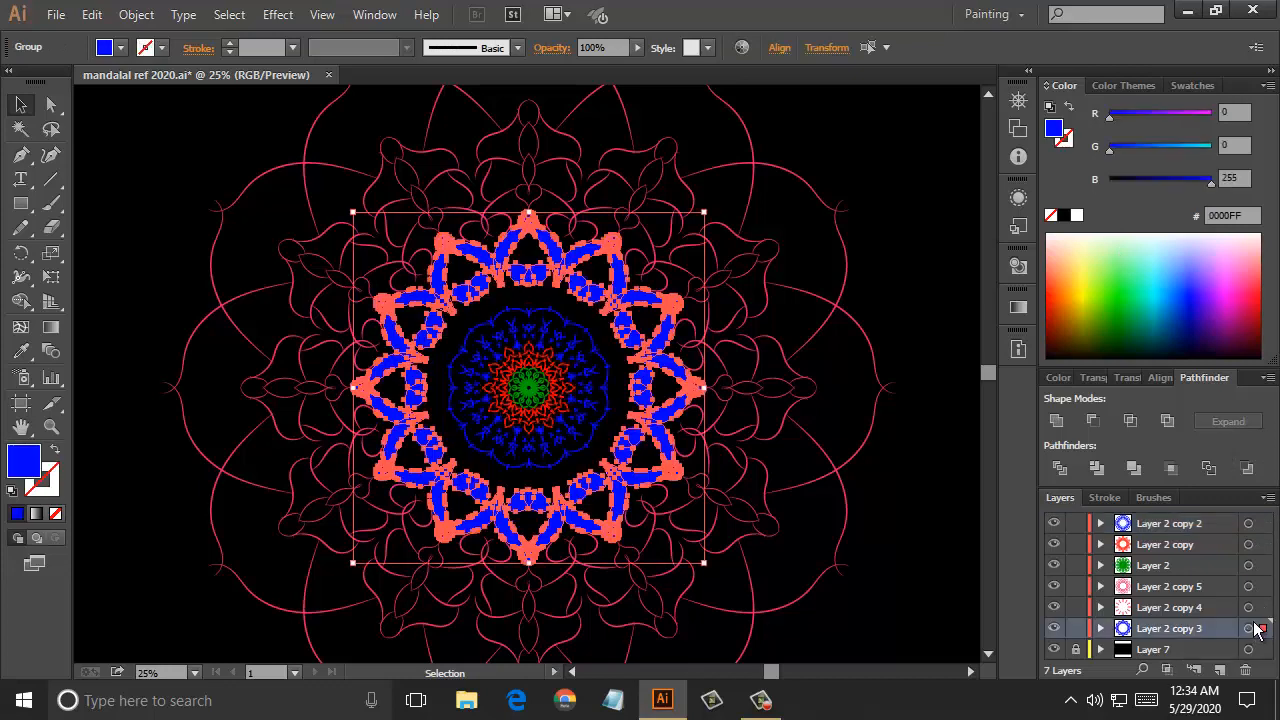
left_click(1076, 215)
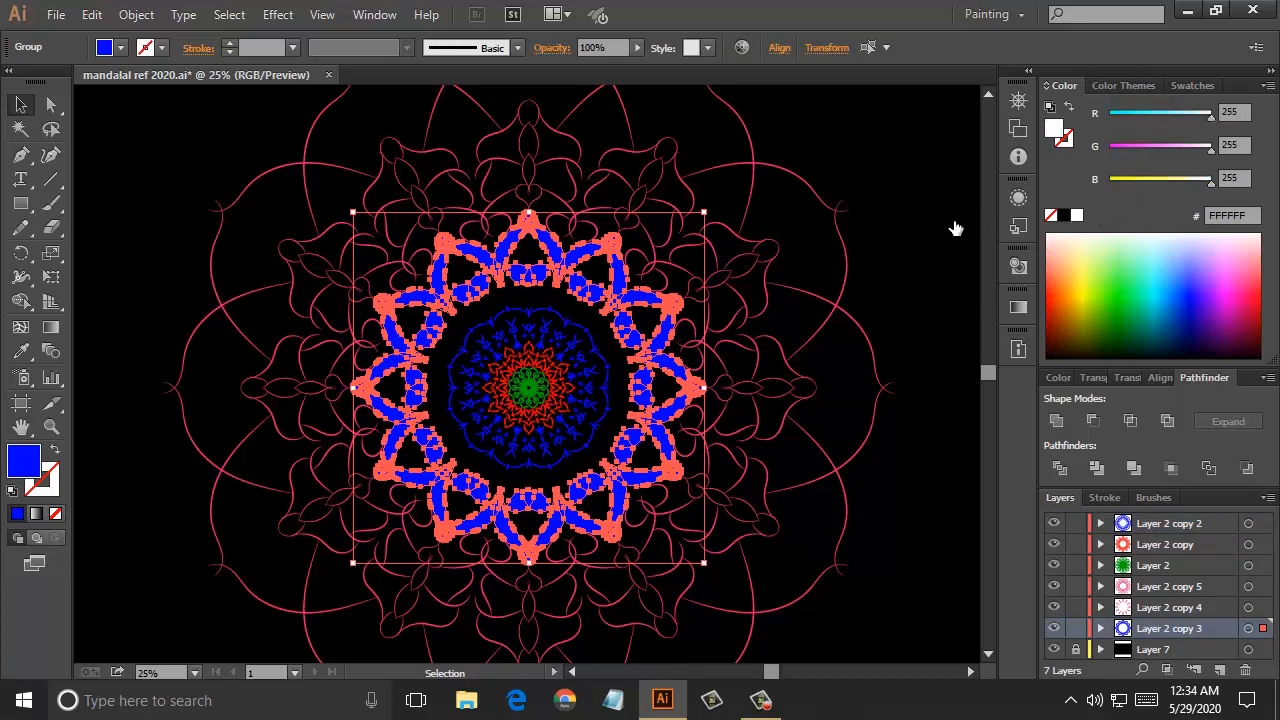
left_click(916, 273)
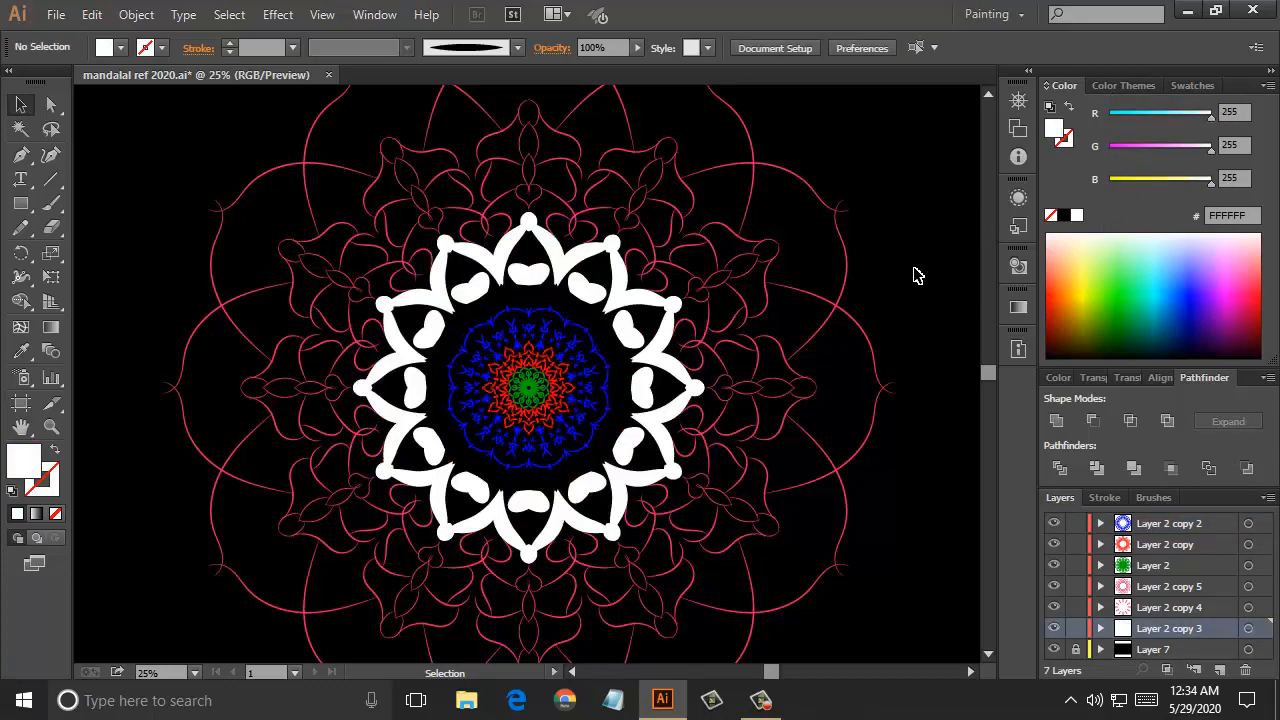